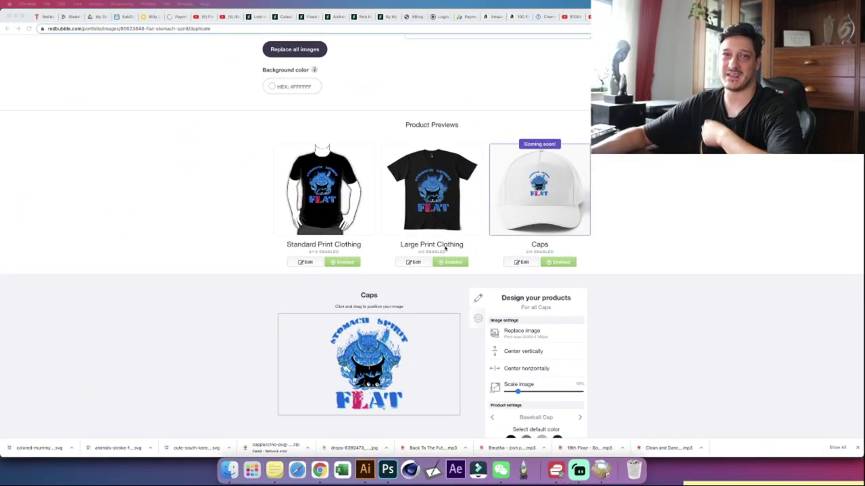
Step: Check the cap's print size, then switch to Photoshop and set the blank document's canvas size to 2040 × 1140 pixels, accepting the clipping
scroll(444, 249, "up", 5)
scroll(513, 252, "down", 4)
scroll(512, 252, "down", 3)
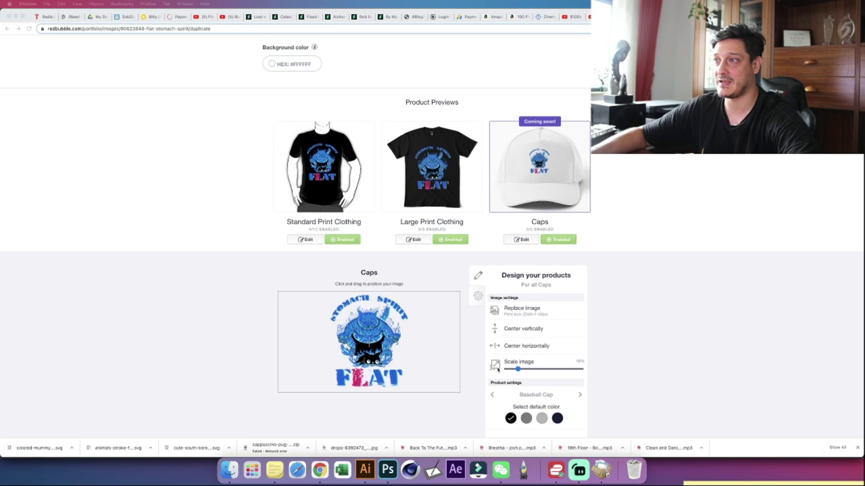
left_click(387, 469)
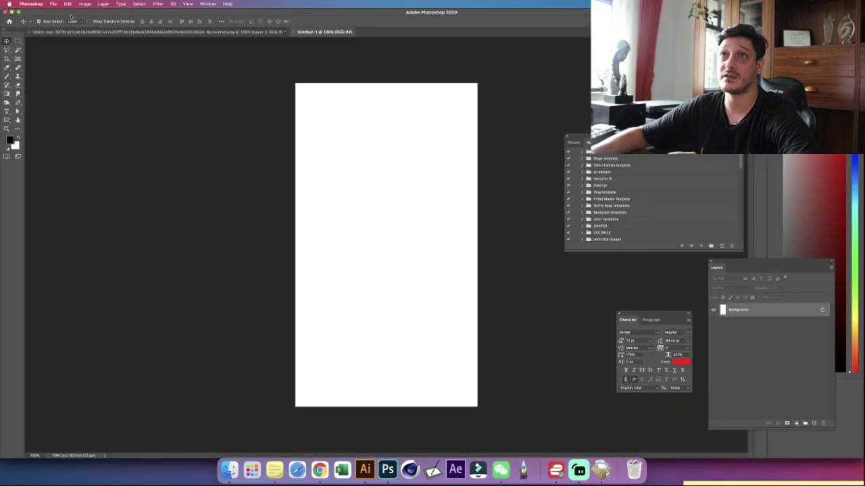
left_click(84, 4)
left_click(99, 62)
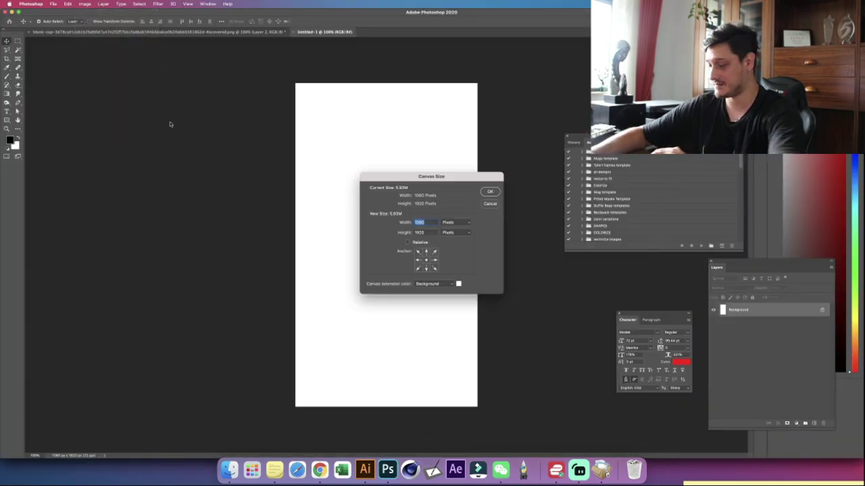
type("2040")
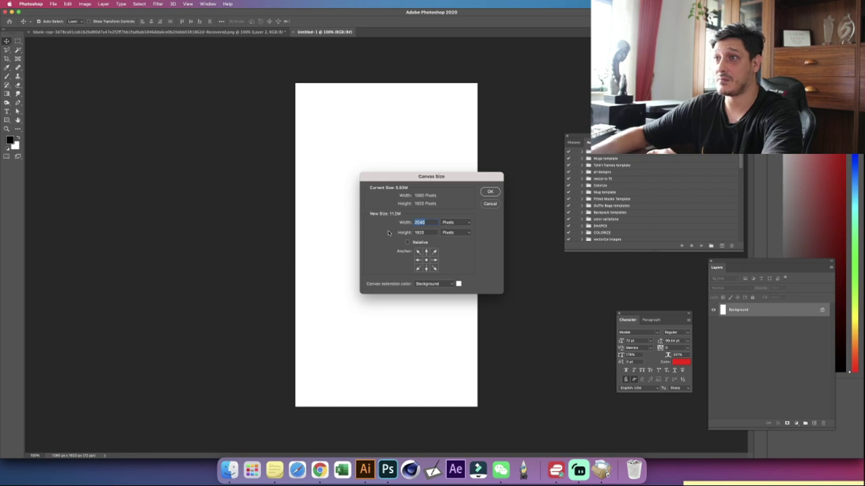
type("14")
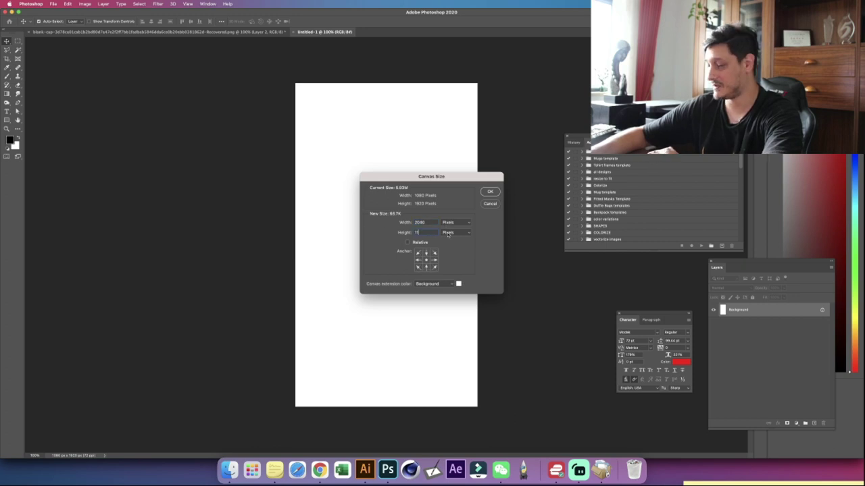
left_click(484, 191)
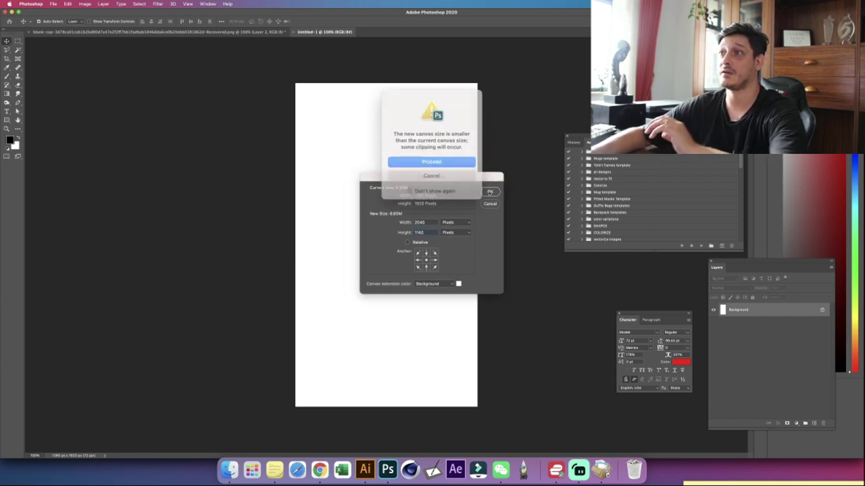
left_click(432, 159)
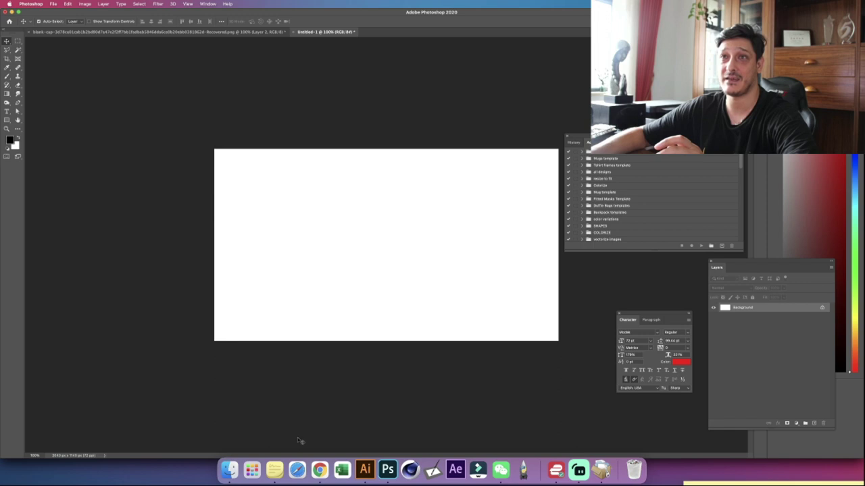
Step: Create a new note in Stickies reading "2040 x 1140" and shrink its window to a small size
left_click(282, 475)
left_click(47, 4)
left_click(56, 14)
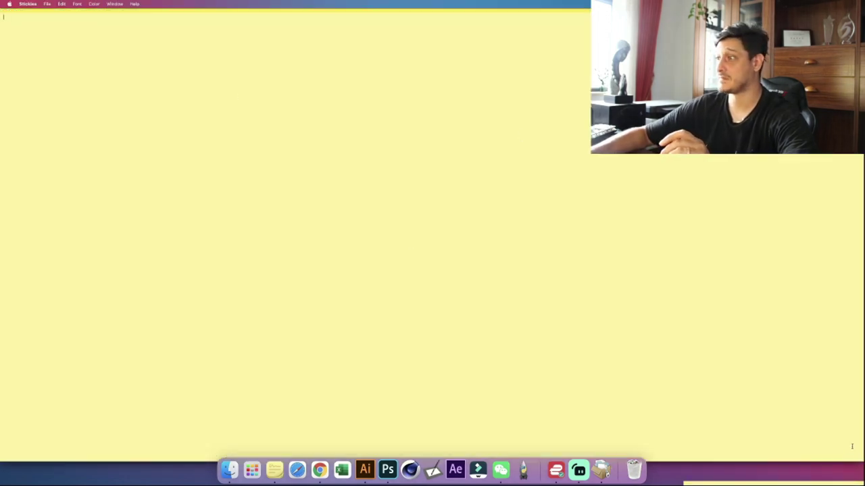
left_click_drag(862, 460, 165, 138)
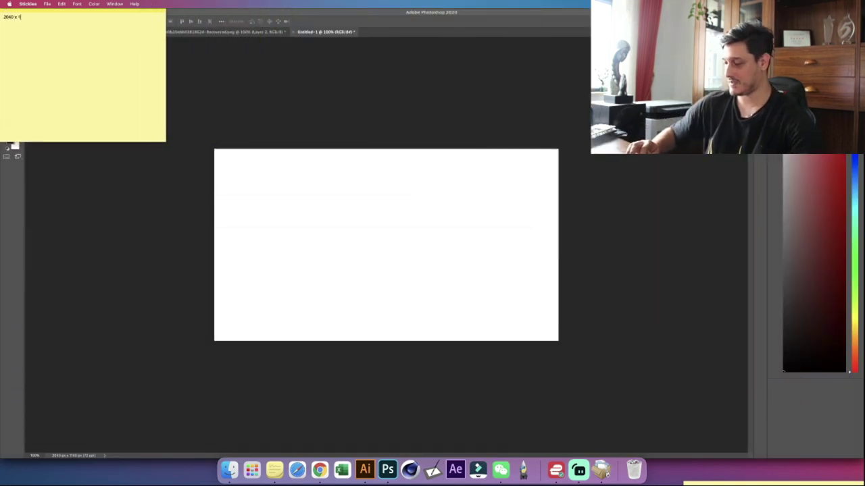
left_click(162, 174)
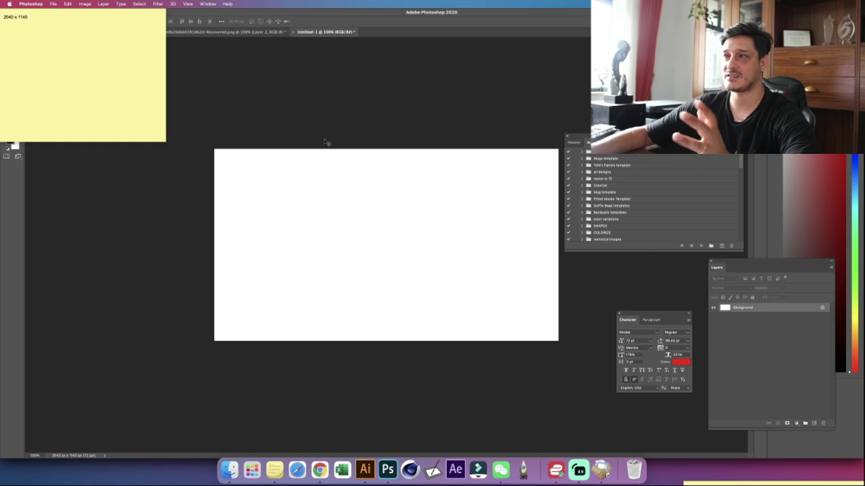
Step: Place the fern-jungle-background image from the collection1 folder into the document and scale it up to span the full canvas width
left_click(229, 469)
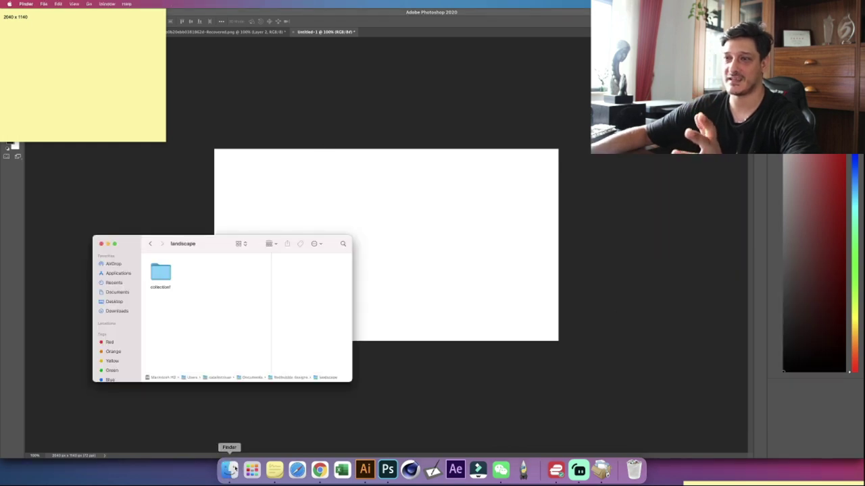
double_click(161, 283)
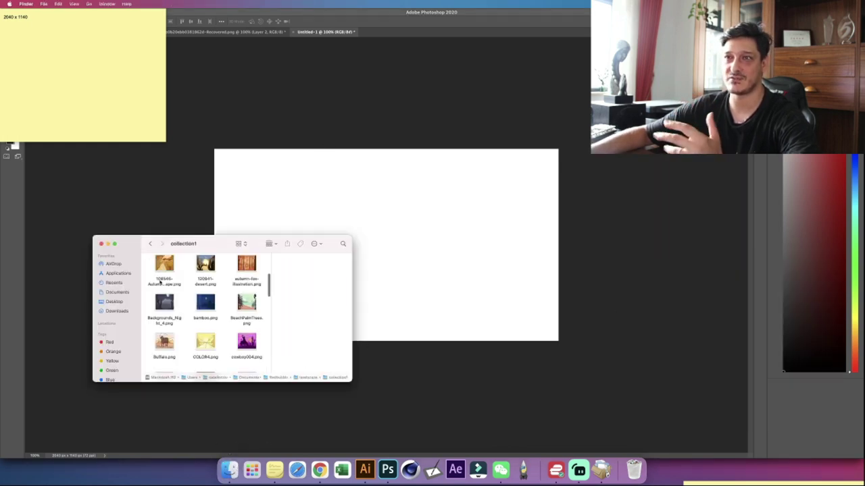
scroll(218, 294, "down", 10)
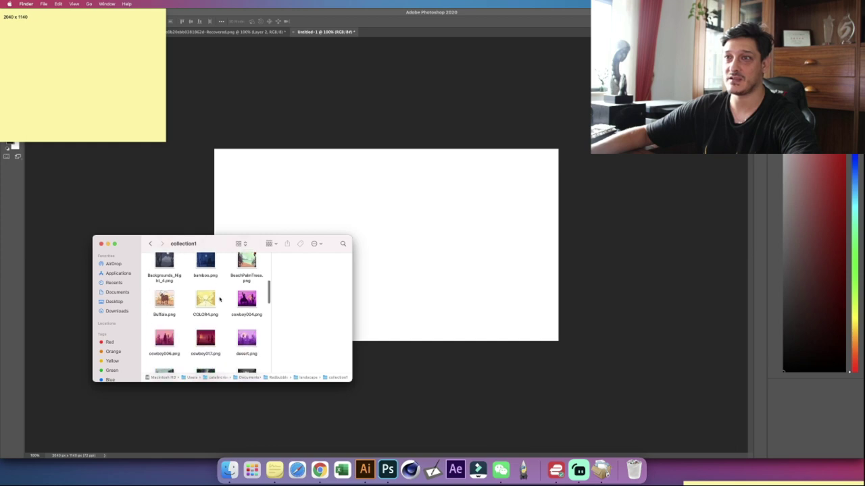
scroll(203, 301, "down", 2)
left_click_drag(167, 295, 453, 276)
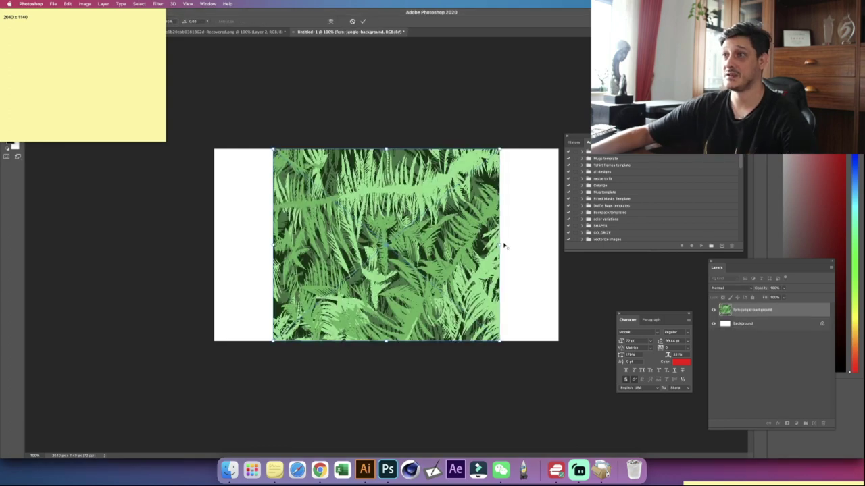
left_click_drag(500, 245, 558, 247)
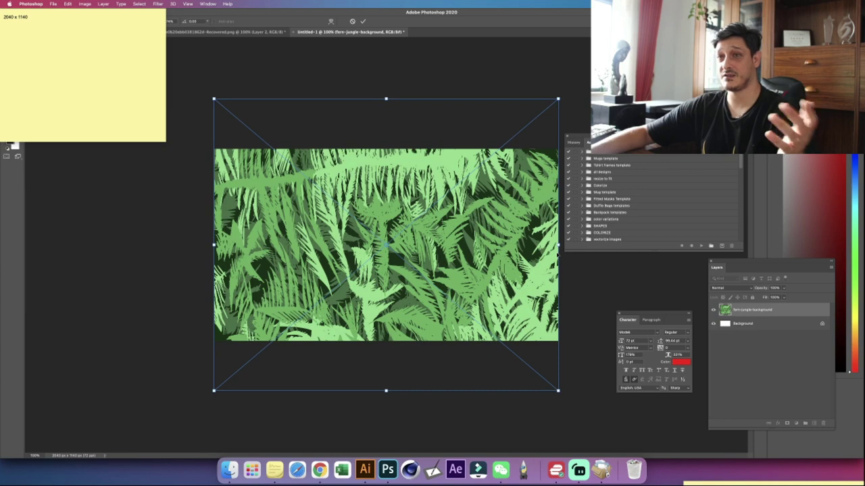
key("Return")
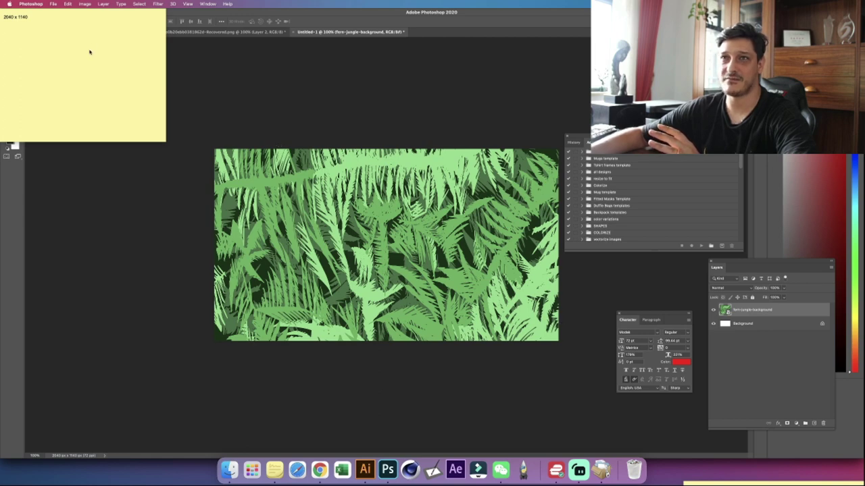
Step: Move the sticky note off the tools and draw a black six-sided polygon about 1190 px wide with the Polygon Tool
left_click_drag(85, 19, 701, 51)
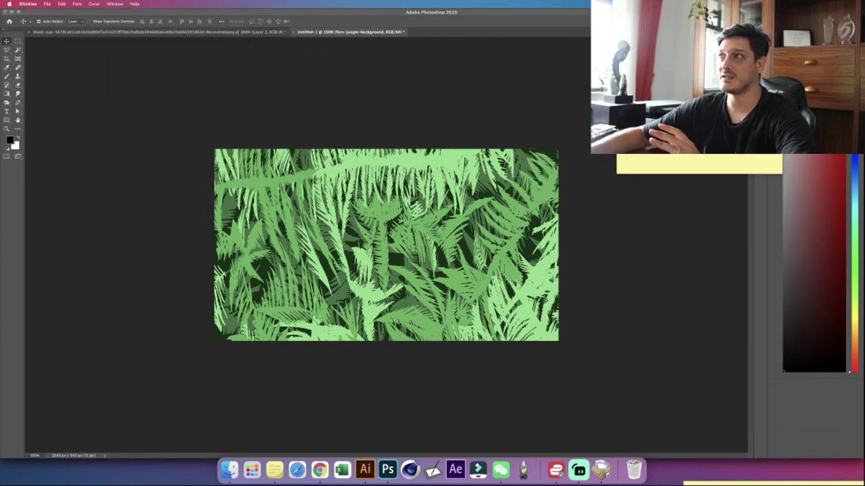
left_click(6, 120)
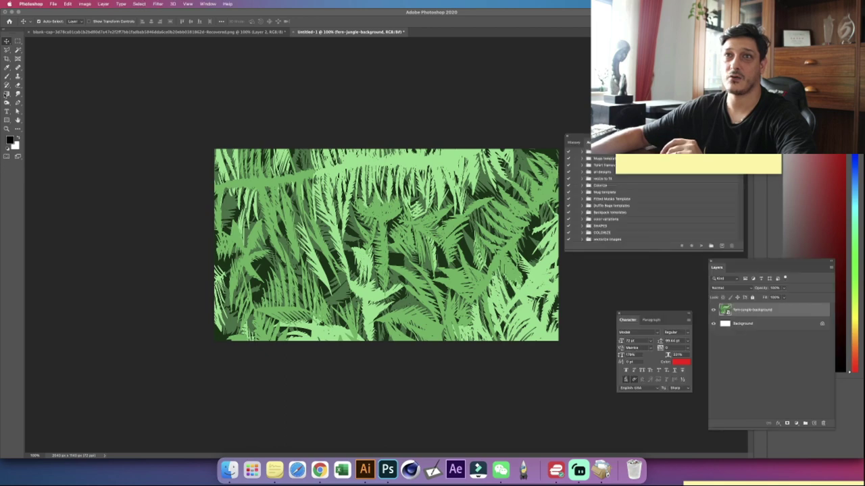
left_click(7, 120)
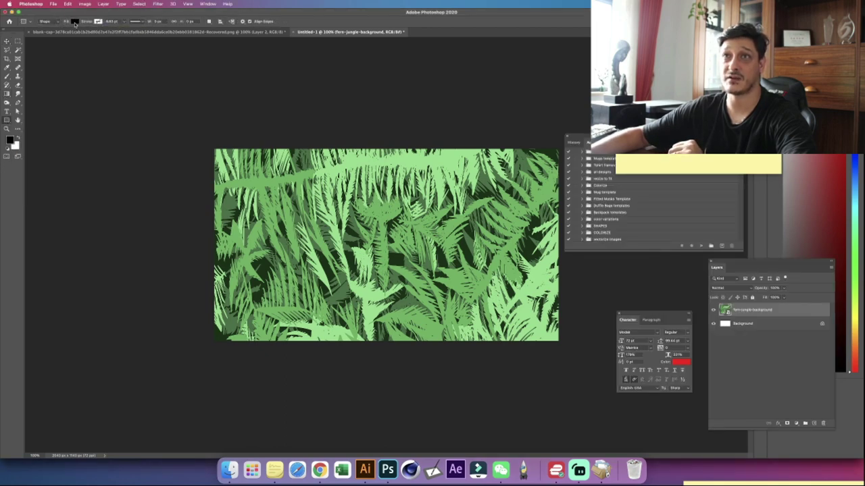
right_click(8, 120)
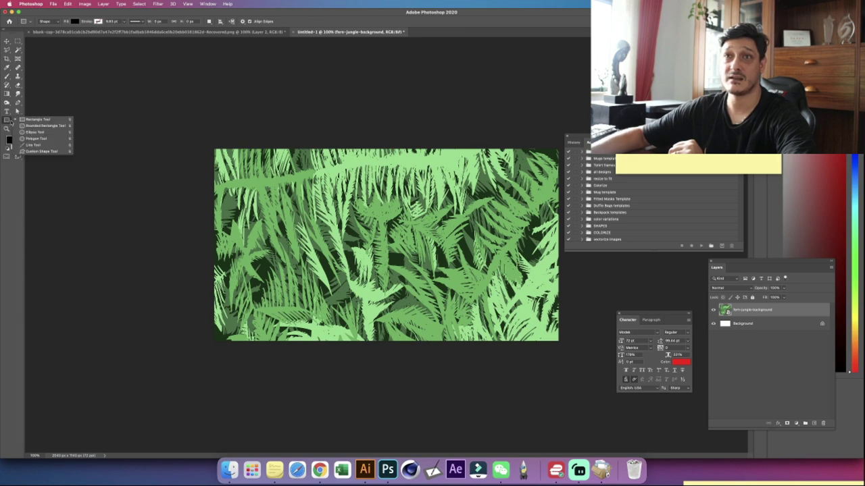
left_click(50, 140)
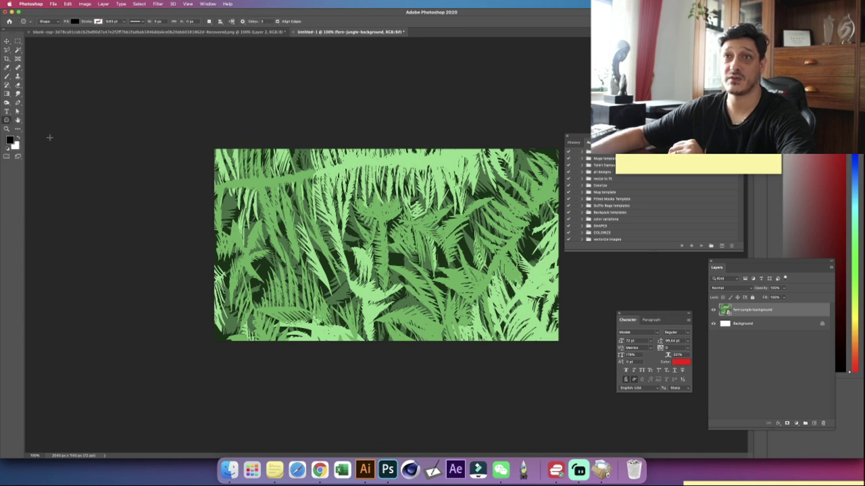
left_click(267, 21)
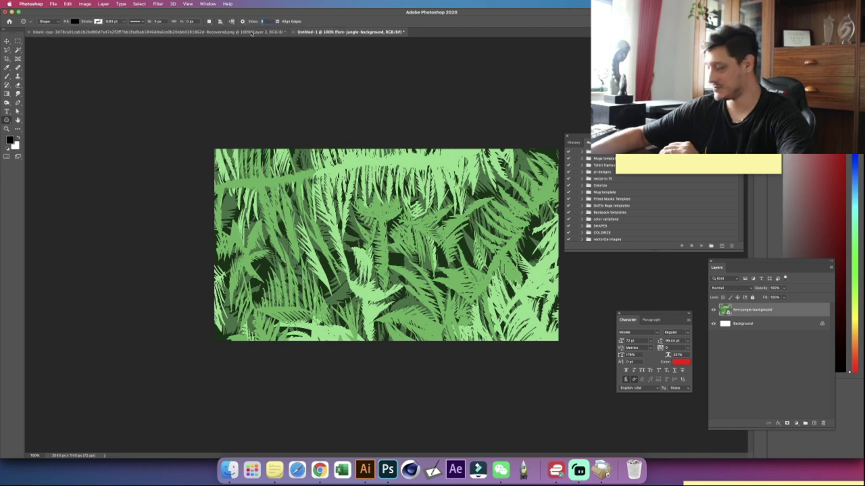
left_click_drag(369, 180, 405, 283)
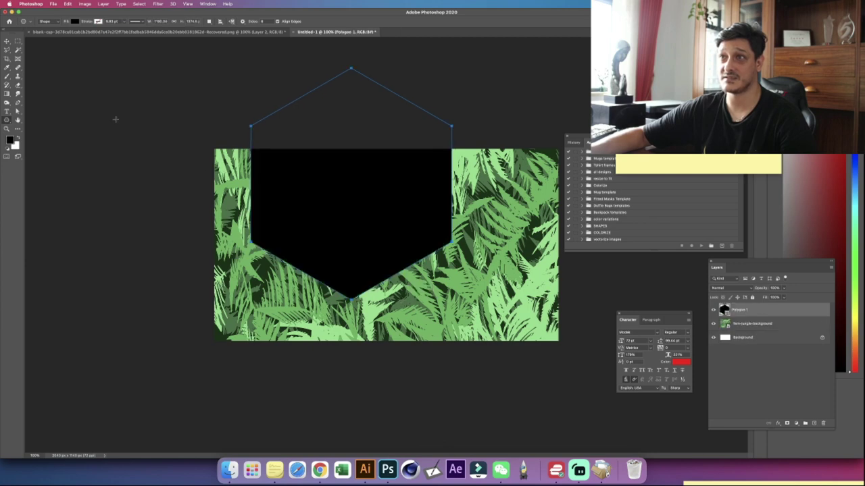
Step: Move the black hexagon onto the canvas and align it to the canvas centre both horizontally and vertically
left_click(7, 41)
left_click_drag(369, 214, 398, 248)
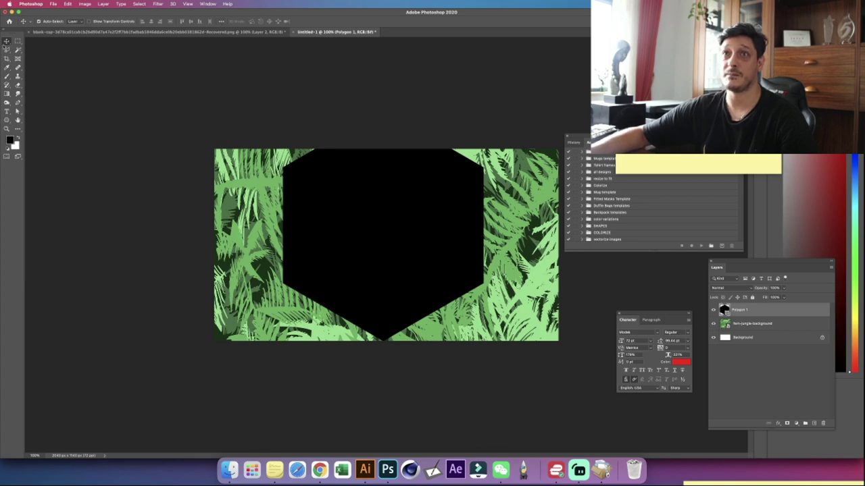
left_click(220, 22)
left_click(235, 82)
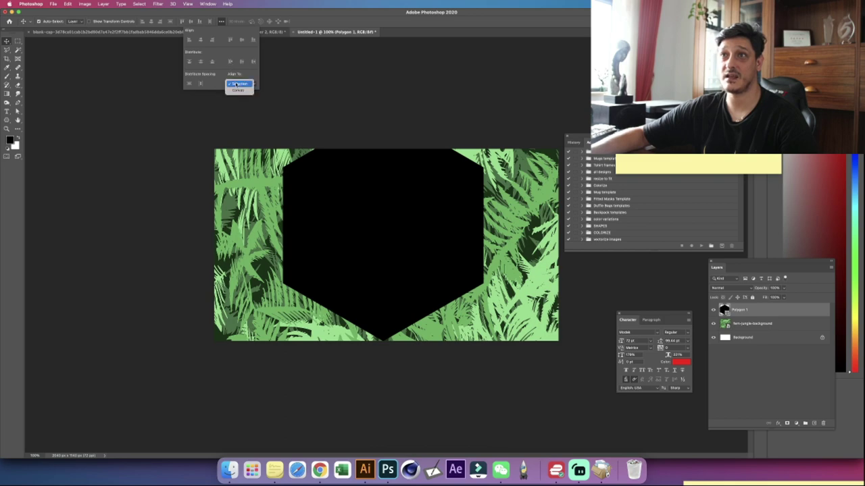
left_click(236, 90)
left_click(200, 40)
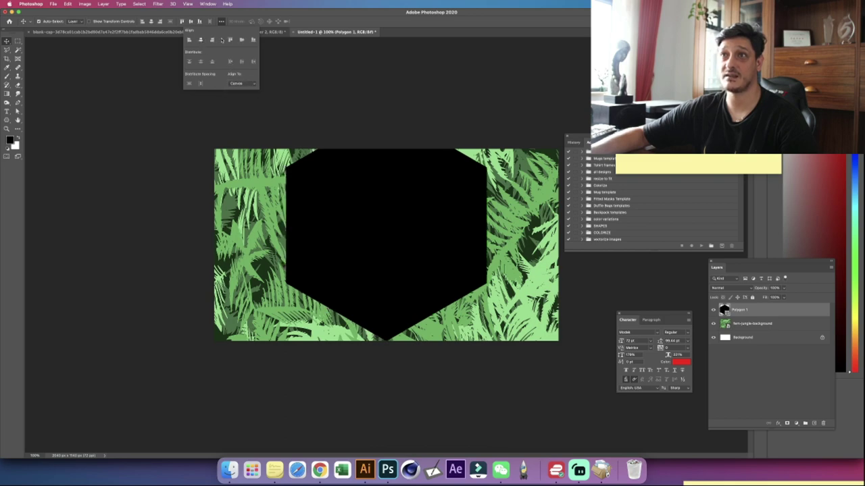
left_click(241, 40)
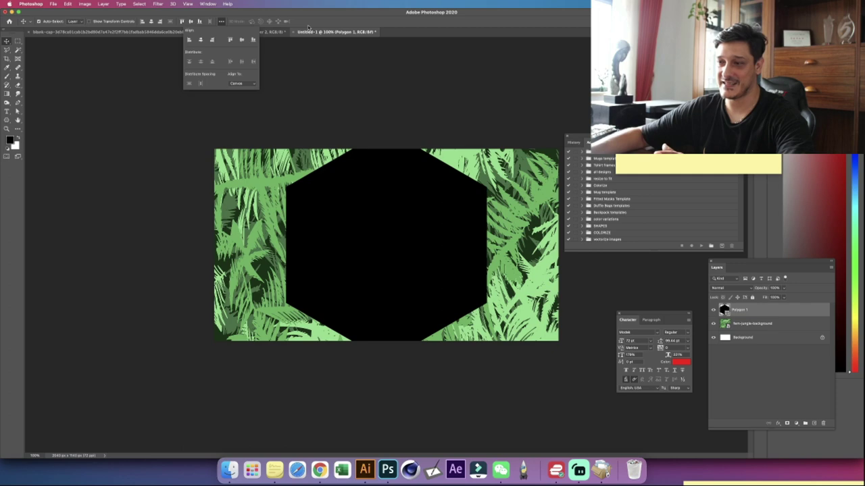
left_click(415, 232)
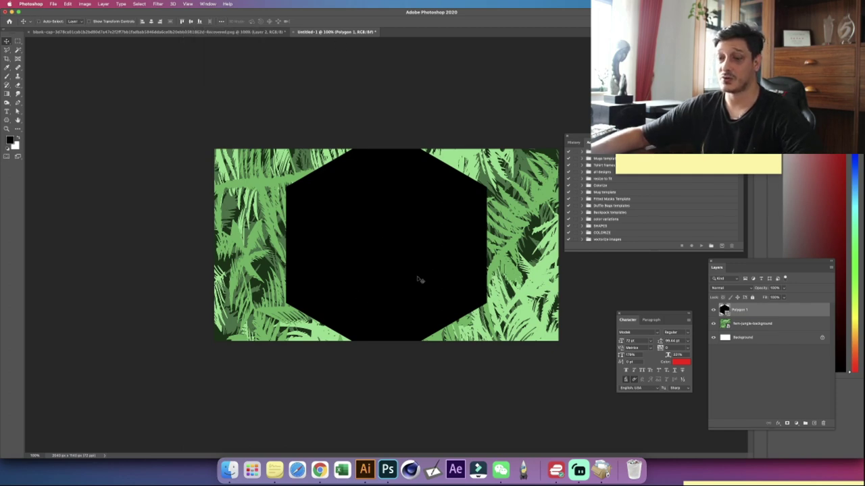
Step: Transform the hexagon about its centre to fit inside the canvas height and narrow it to about 620 × 1100 px
key("super+t")
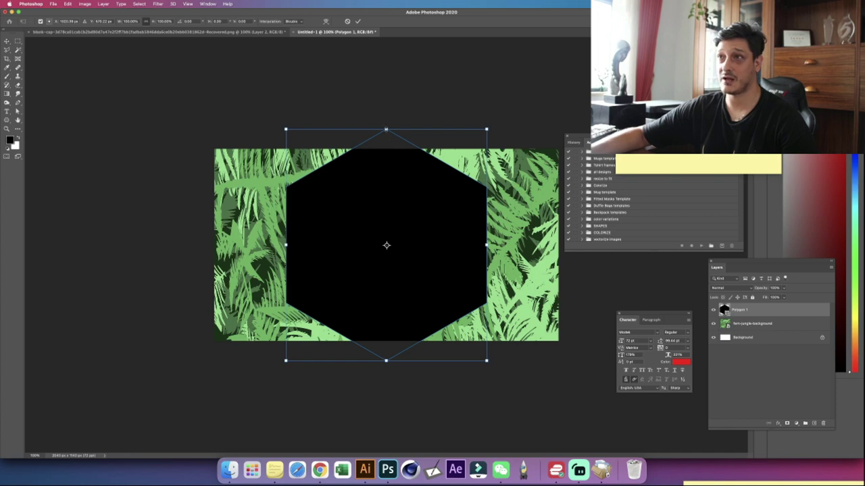
left_click_drag(386, 129, 386, 149)
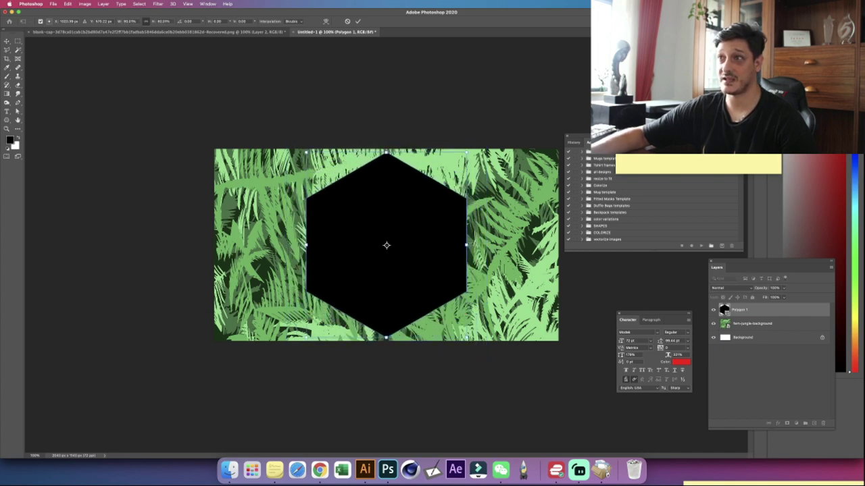
left_click_drag(467, 245, 439, 246)
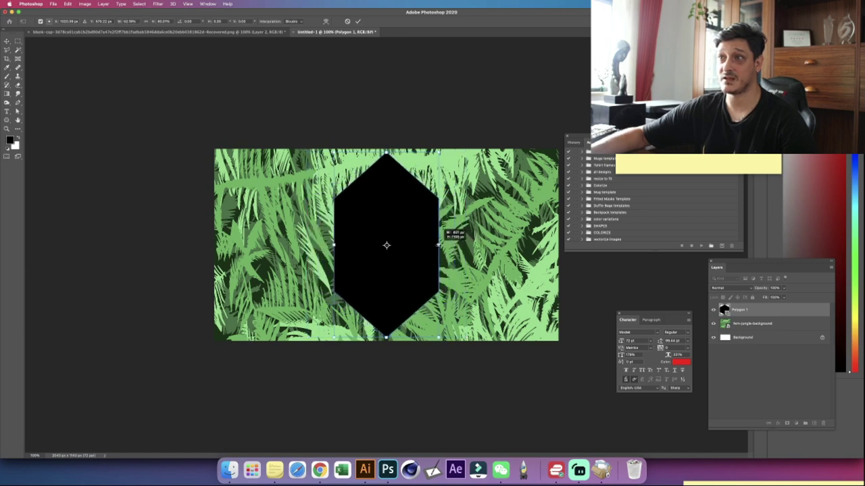
key("Return")
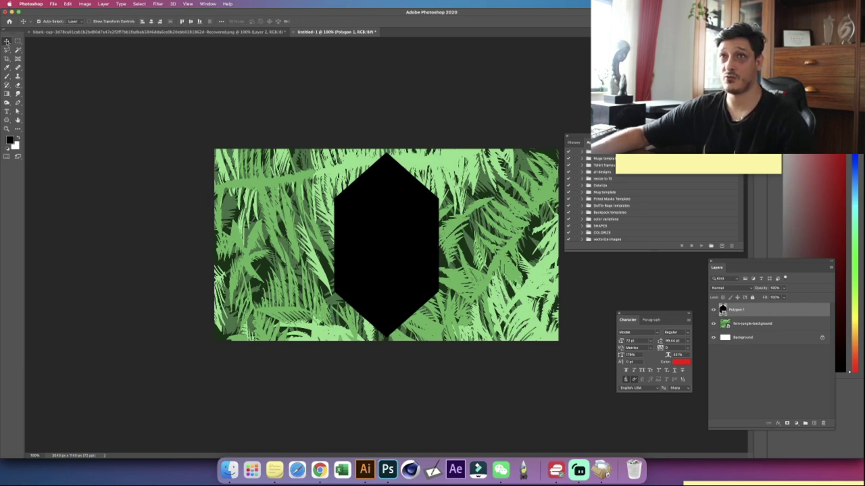
Step: Duplicate the hexagon onto both sides of the original and distribute all three shapes by their horizontal centres
left_click_drag(402, 251, 508, 254)
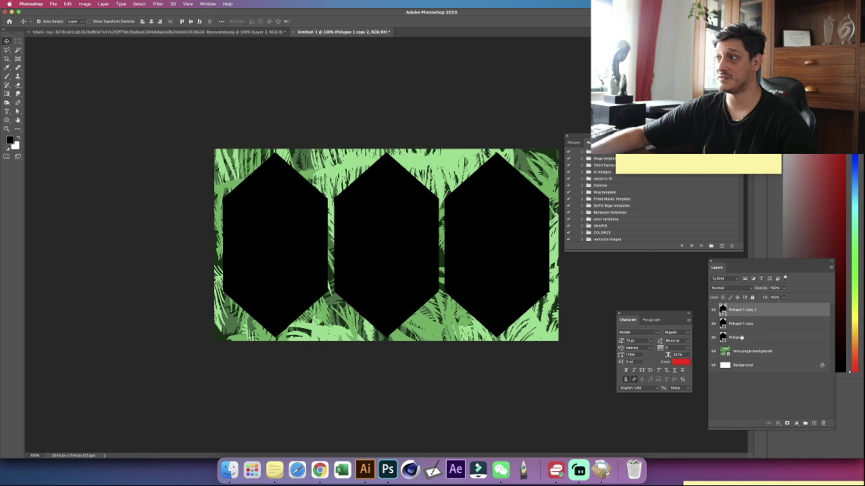
left_click(741, 337, "shift")
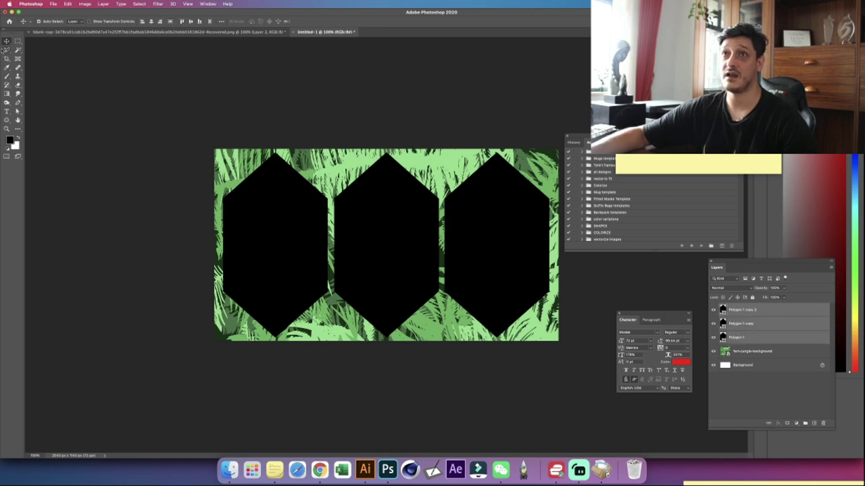
left_click(223, 22)
left_click(241, 62)
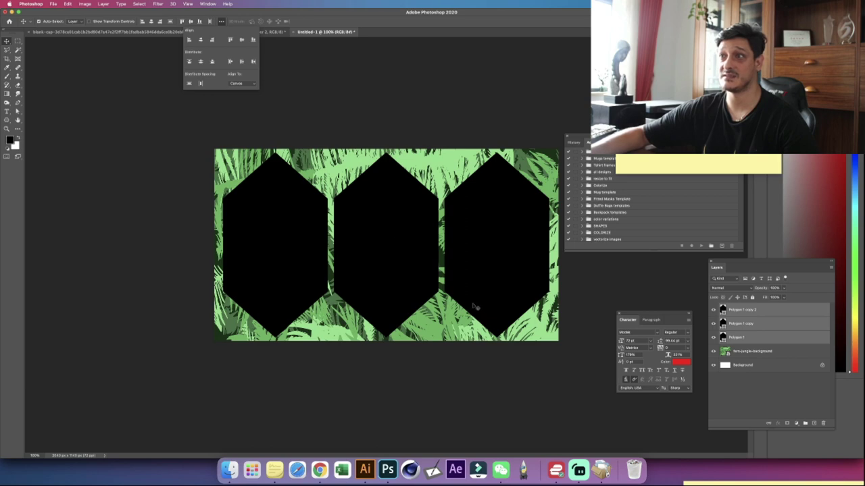
Step: Rotate the right-hand hexagon a quarter turn and flatten it slightly in height about its centre
left_click(58, 145)
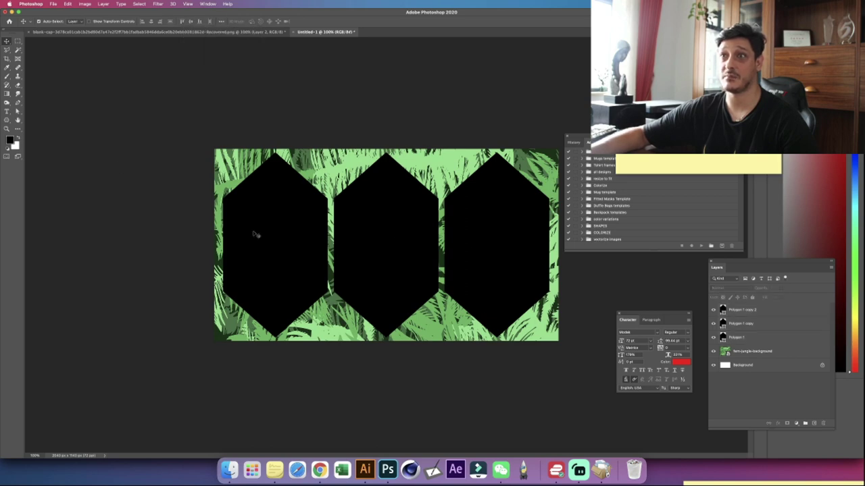
left_click(513, 264)
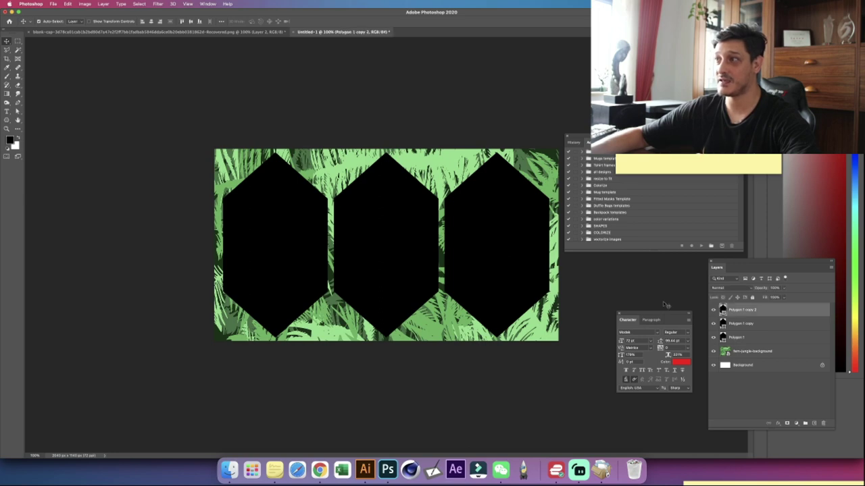
key("ctrl+t")
left_click_drag(506, 144, 380, 214)
mouse_move(529, 268)
left_mouse_down()
mouse_move(495, 267)
mouse_move(537, 268)
mouse_move(526, 268)
left_mouse_up()
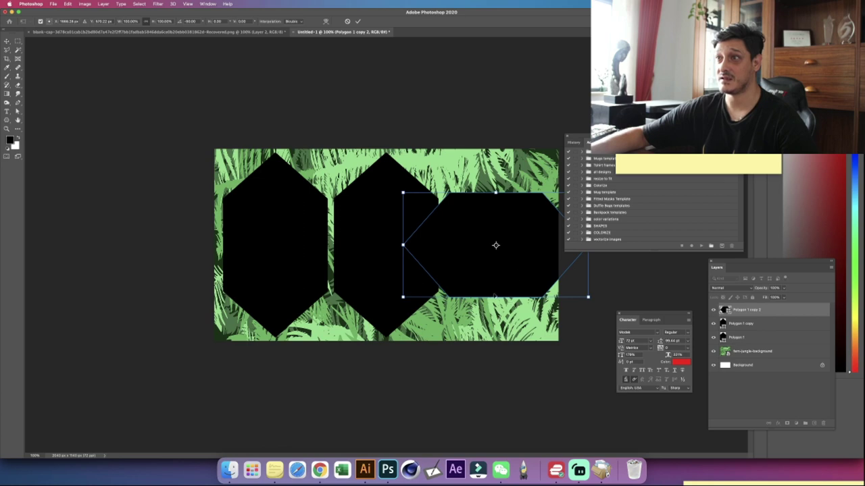
left_click_drag(494, 297, 494, 291)
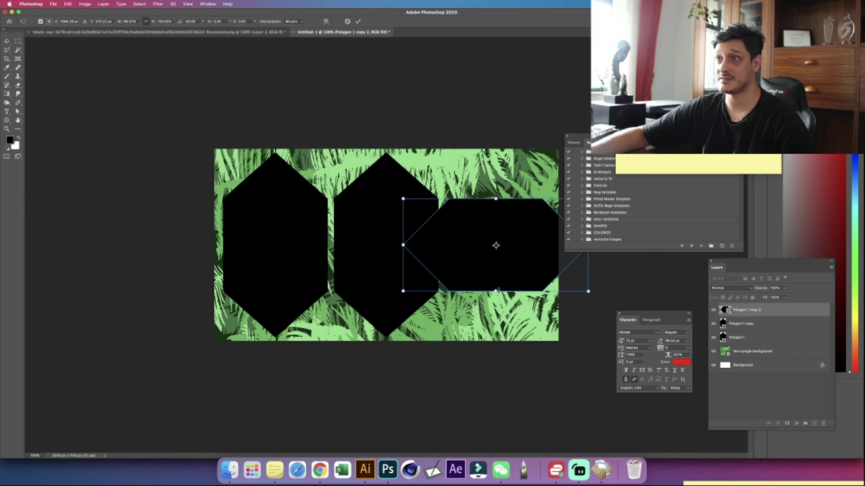
key("Return")
Step: Move the sideways hexagon left so that it overlaps the middle hexagon
key("ctrl+t")
left_click_drag(505, 262, 429, 260)
key("Return")
Step: Duplicate the sideways hexagon and fill the copy with red
key("ctrl+j")
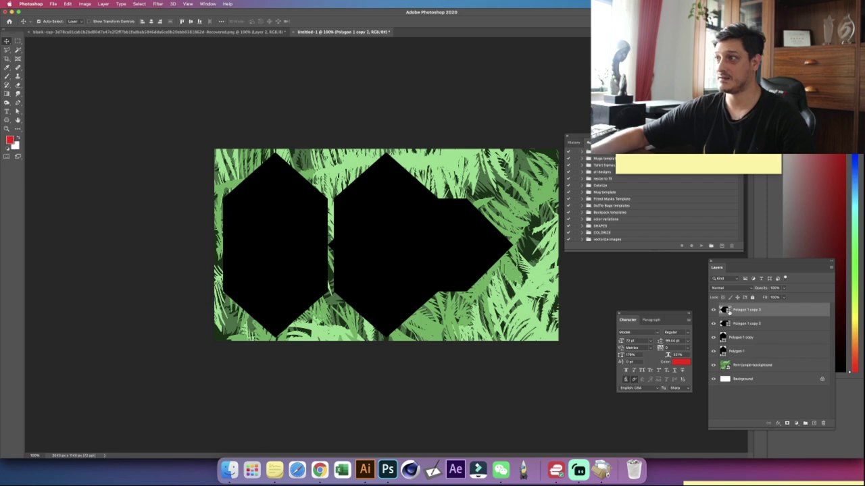
double_click(723, 309)
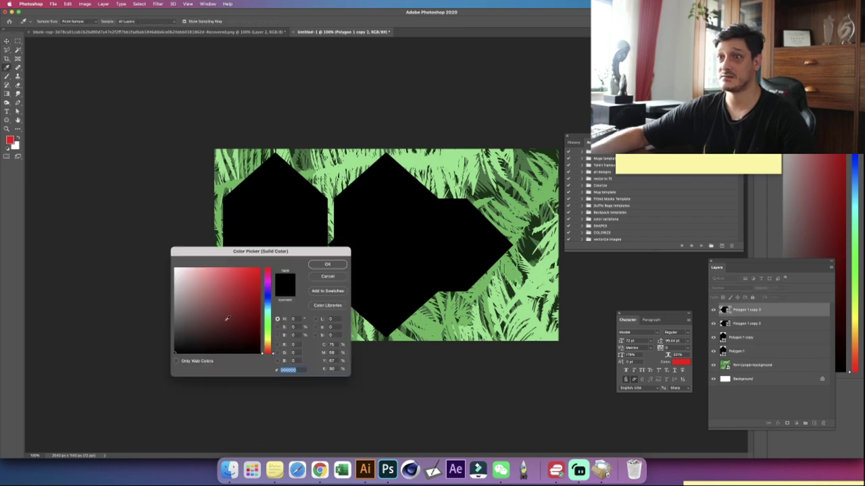
left_click(249, 278)
left_click(327, 264)
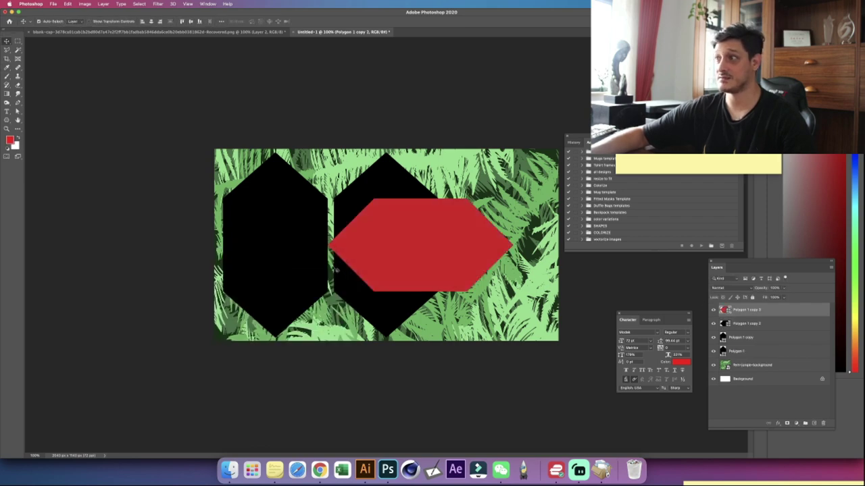
Step: Shift the red hexagon about 47 px left so a strip of the black one underneath stays exposed
key("super+t")
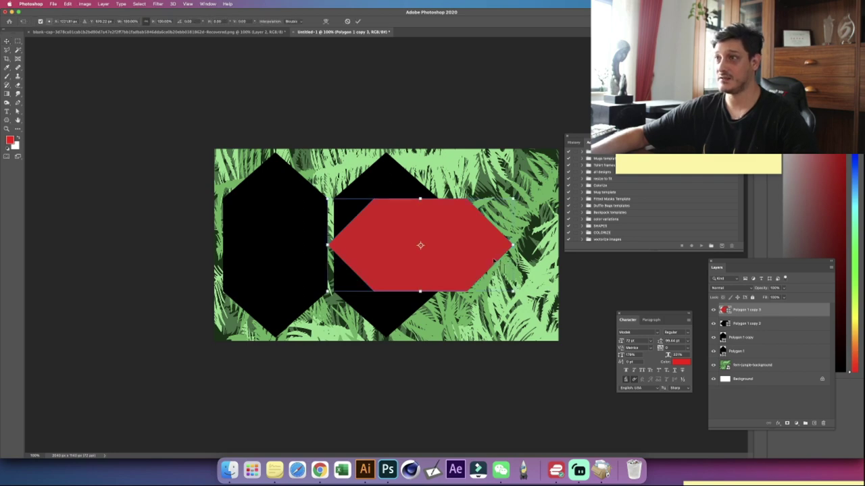
left_click_drag(491, 260, 482, 261)
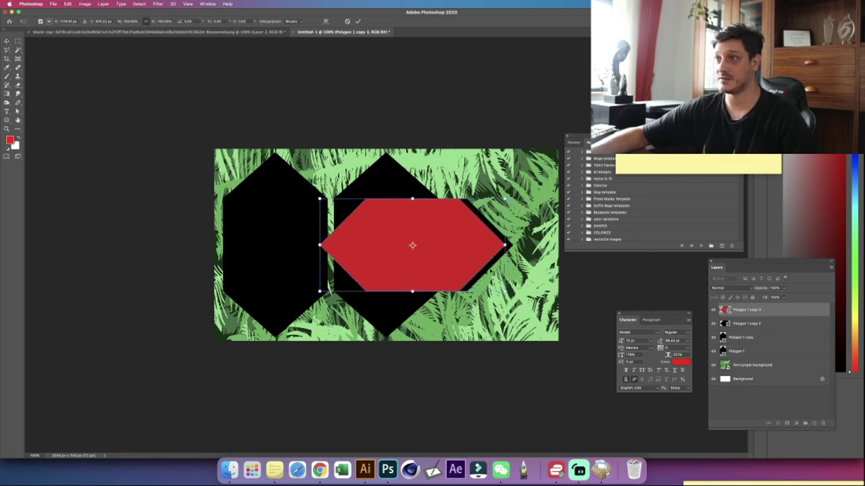
key("Return")
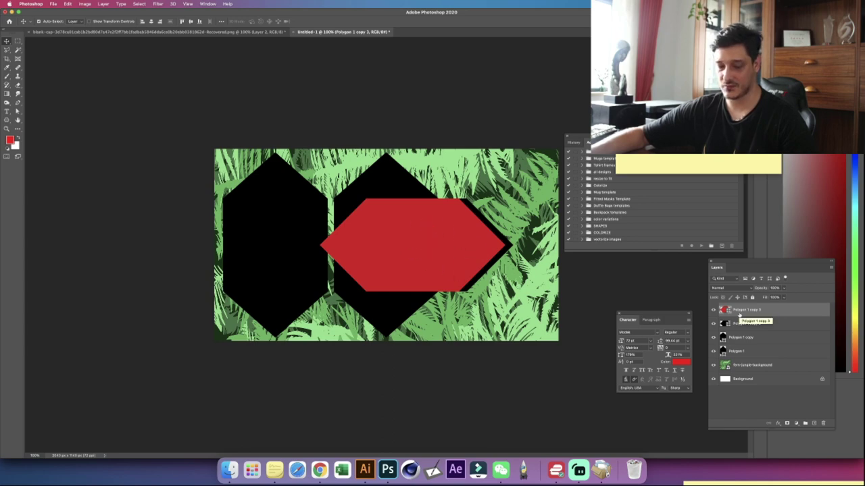
Step: Mask the black sideways hexagon with the inverted outline of the red copy to leave a chevron, and hide the red copy
left_click(727, 311, "super")
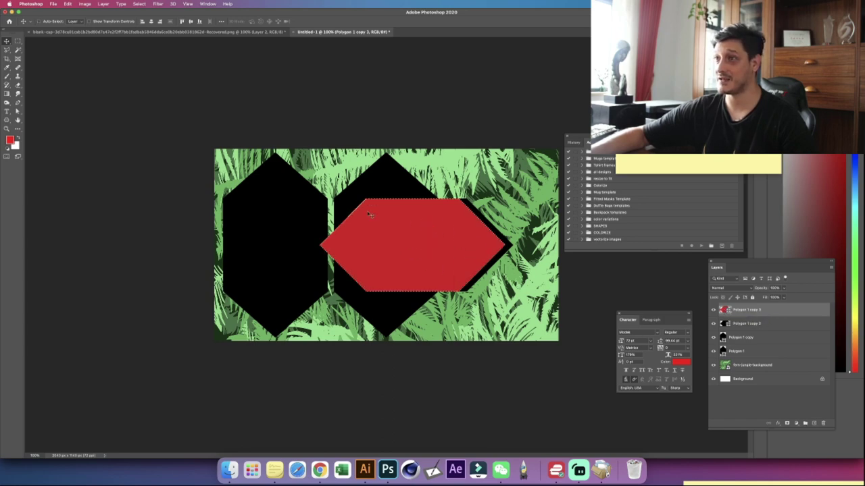
left_click(738, 323)
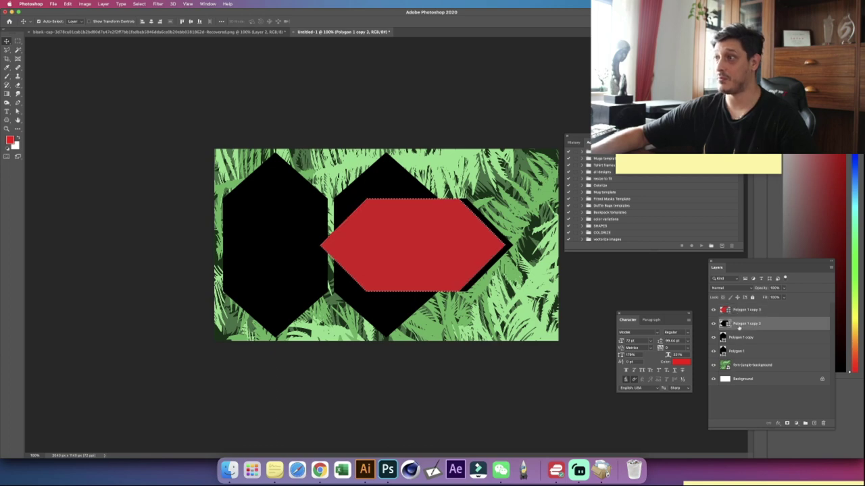
left_click(140, 4)
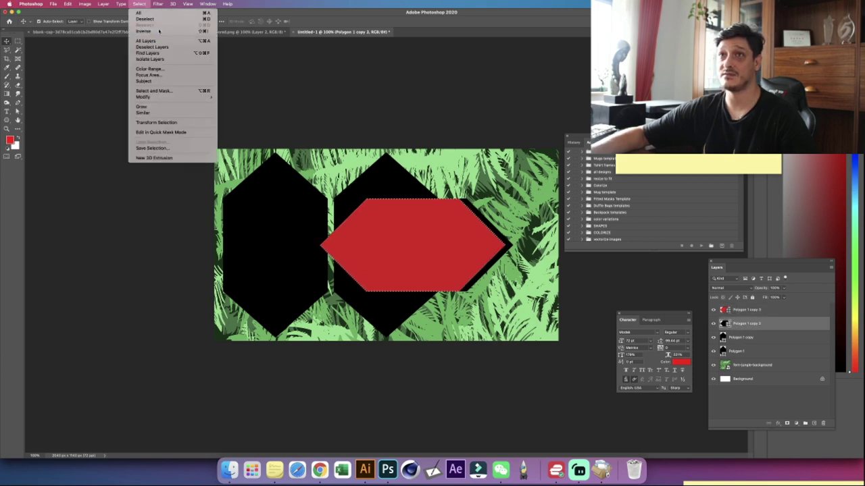
left_click(154, 30)
left_click(787, 423)
left_click(713, 310)
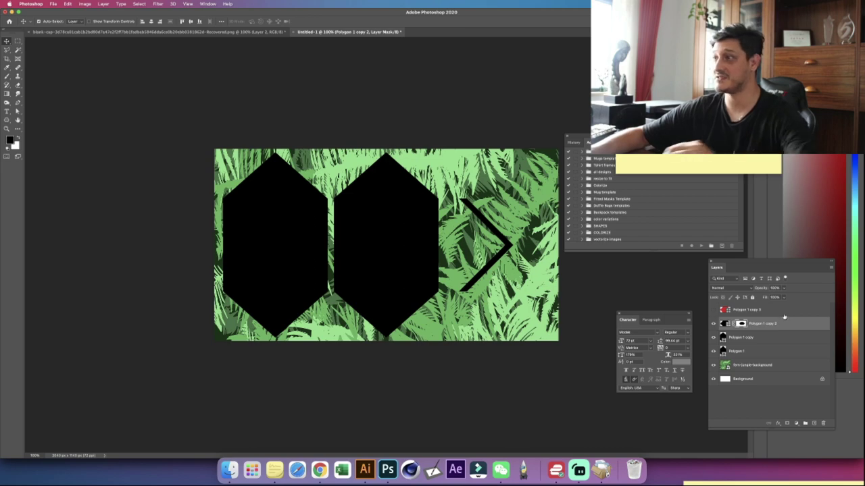
Step: Delete the red hexagon layer and the upright hexagon at the left of the canvas
left_click(761, 310)
left_click_drag(740, 311, 823, 422)
left_click(757, 326)
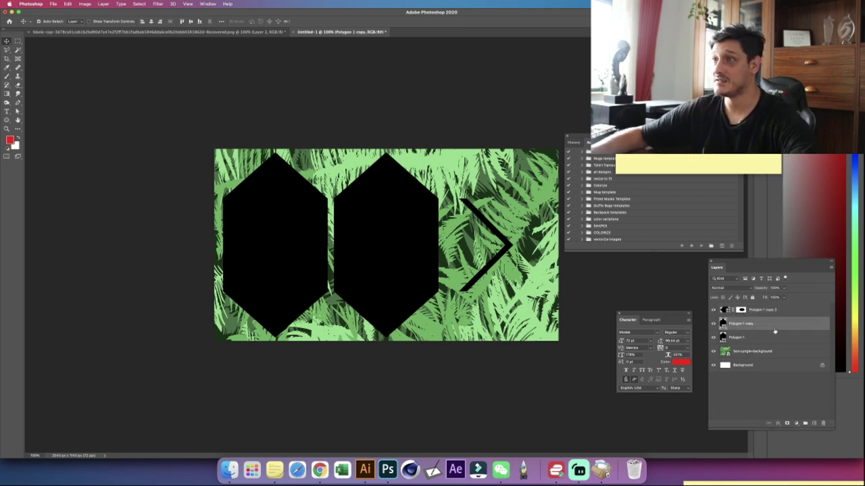
left_click_drag(775, 326, 823, 423)
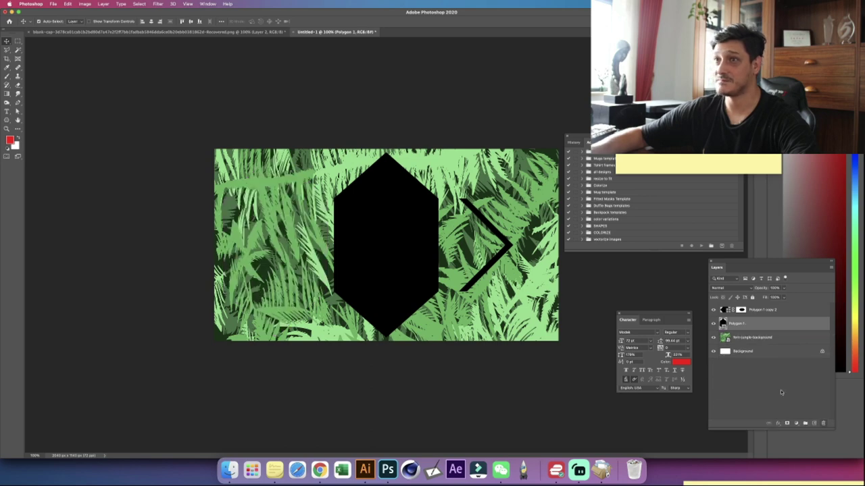
Step: Move the chevron left, close to the right side of the centre hexagon
left_click(772, 313)
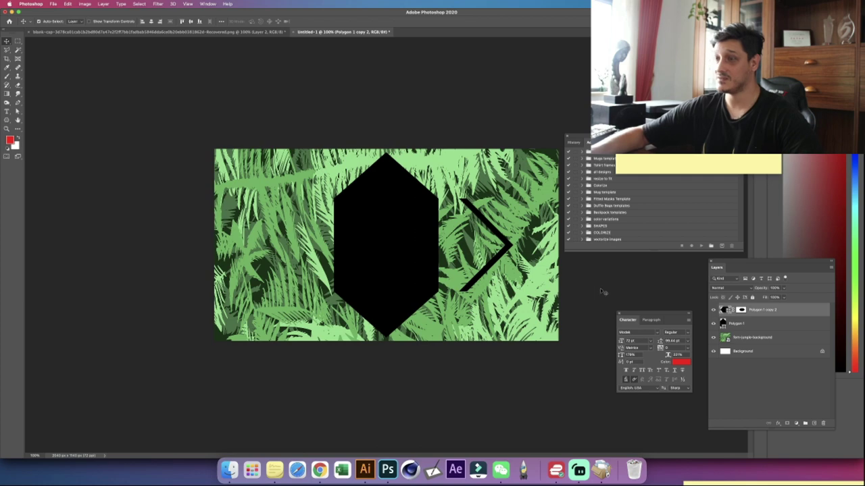
key("super+t")
left_click_drag(511, 244, 492, 245)
key("Return")
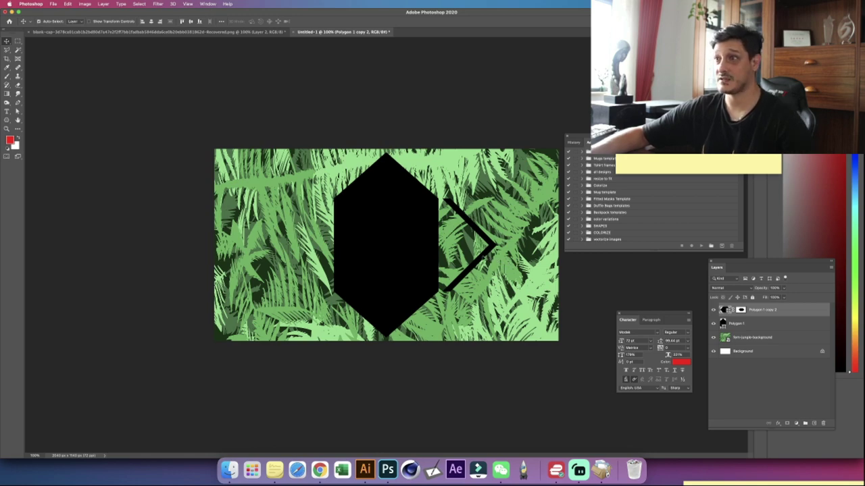
Step: Duplicate the chevron three times to the right to form four evenly nested chevrons
left_click_drag(492, 246, 510, 246)
left_click_drag(510, 246, 519, 246)
left_click_drag(519, 247, 520, 247)
Step: Convert each of the four chevron layers to a smart object and merge them into one layer
right_click(789, 311)
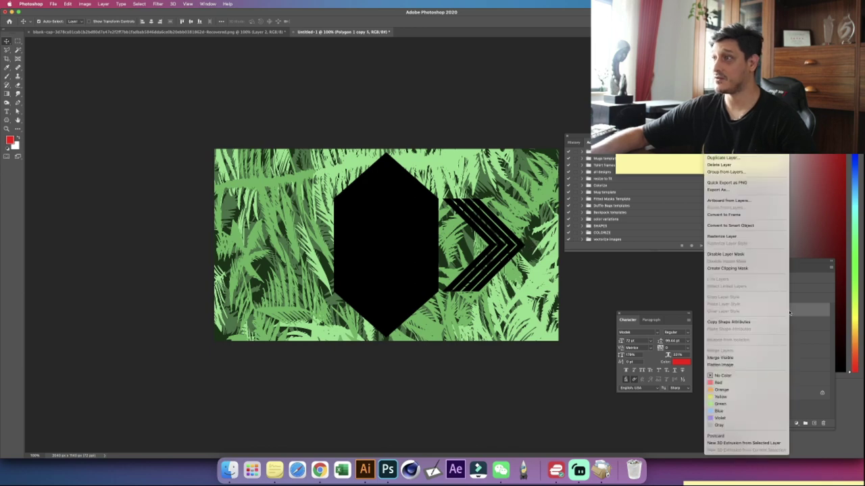
left_click(744, 225)
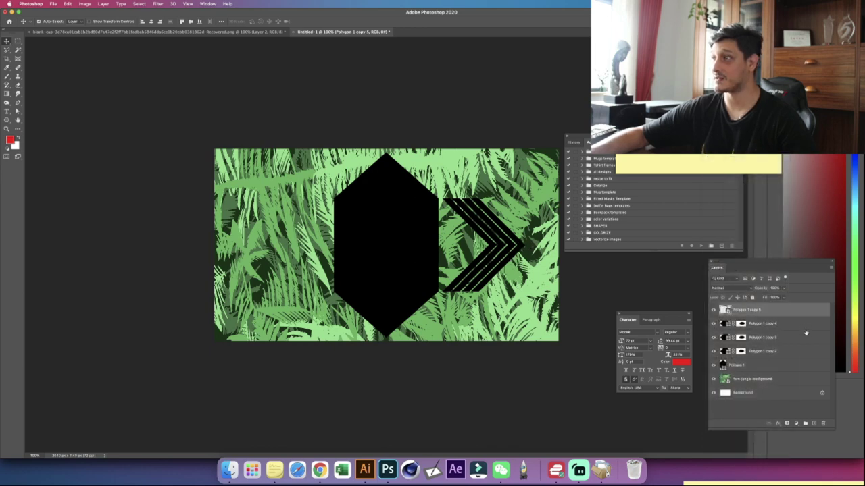
right_click(800, 327)
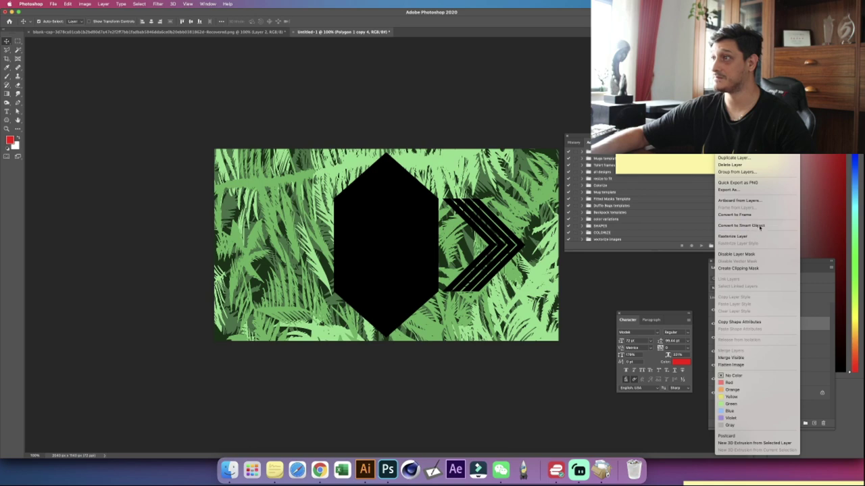
left_click(743, 226)
right_click(792, 339)
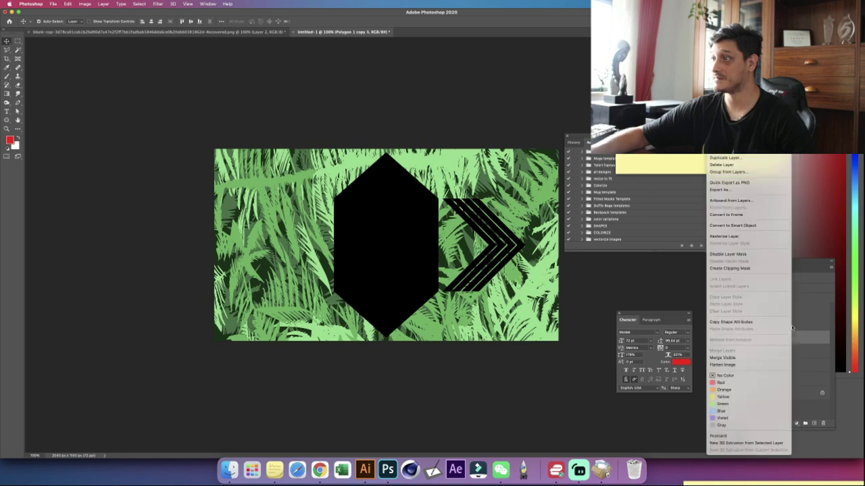
left_click(756, 226)
right_click(778, 354)
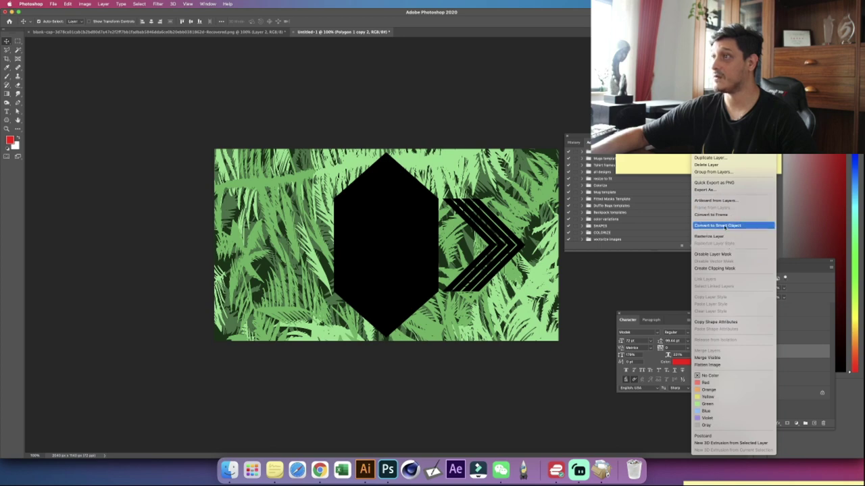
left_click(726, 229)
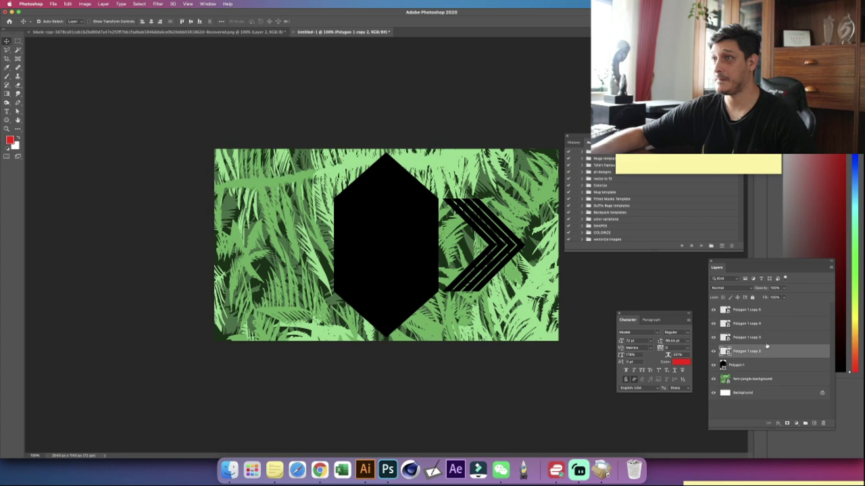
left_click(752, 311, "shift")
key("super+e")
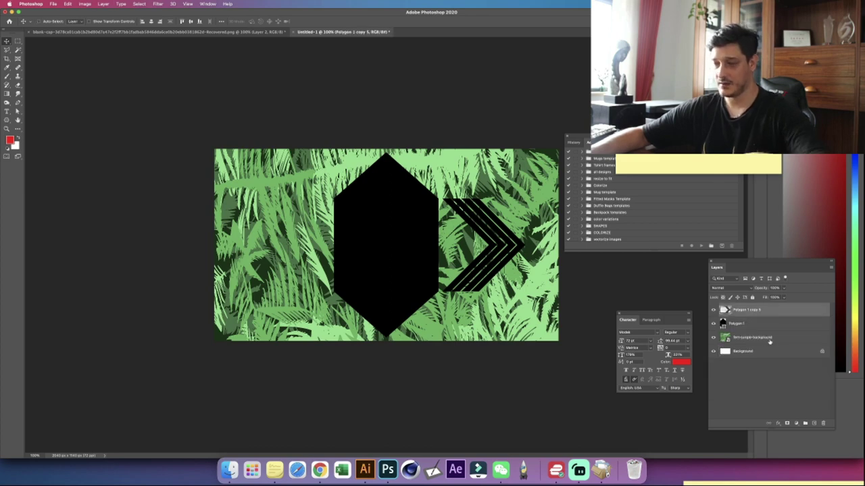
Step: Duplicate the merged chevrons and move the copy to the left side of the centre hexagon
key("super+j")
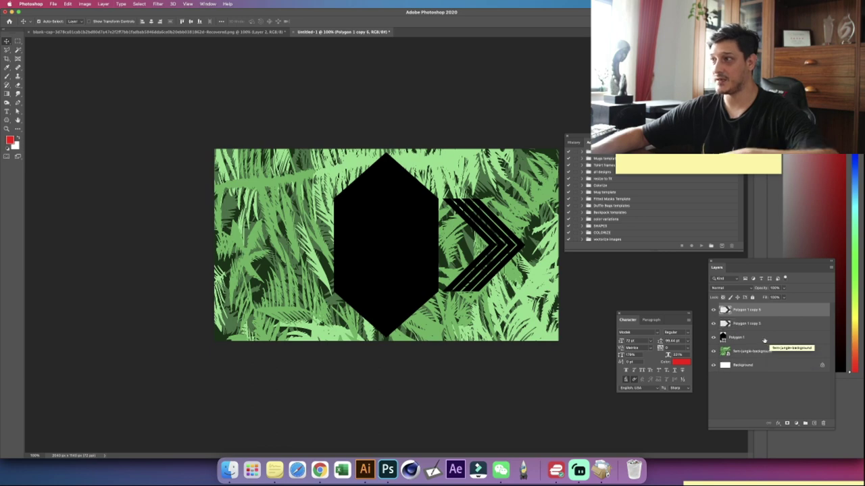
key("super+t")
left_click_drag(489, 244, 295, 245)
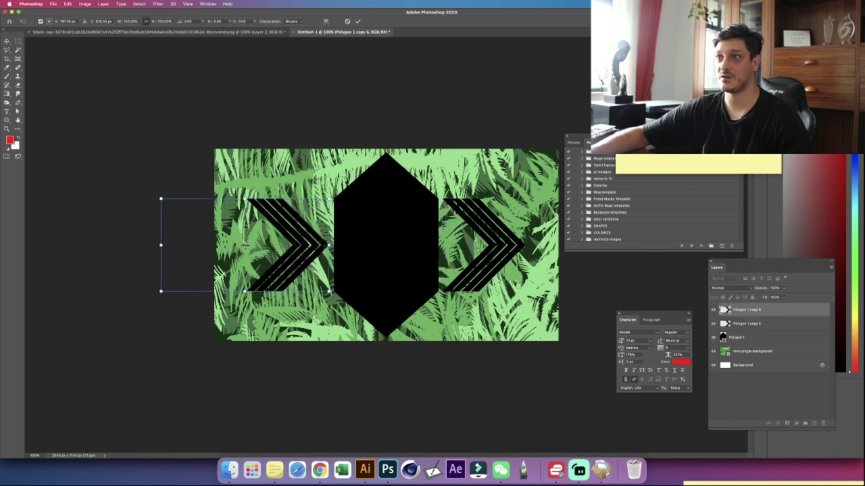
Step: Flip the left chevrons horizontally and position them beside the hexagon to mirror the right-hand set
left_click(67, 4)
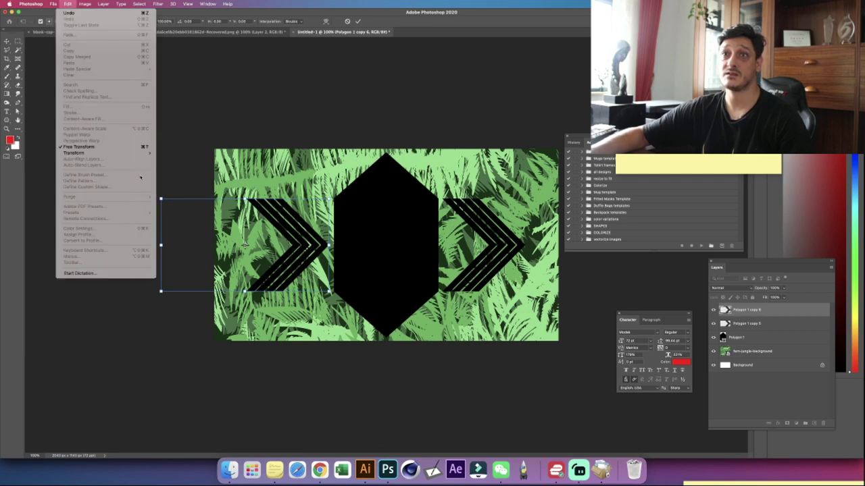
mouse_move(131, 153)
left_click(177, 253)
left_click_drag(245, 245, 349, 255)
key("Return")
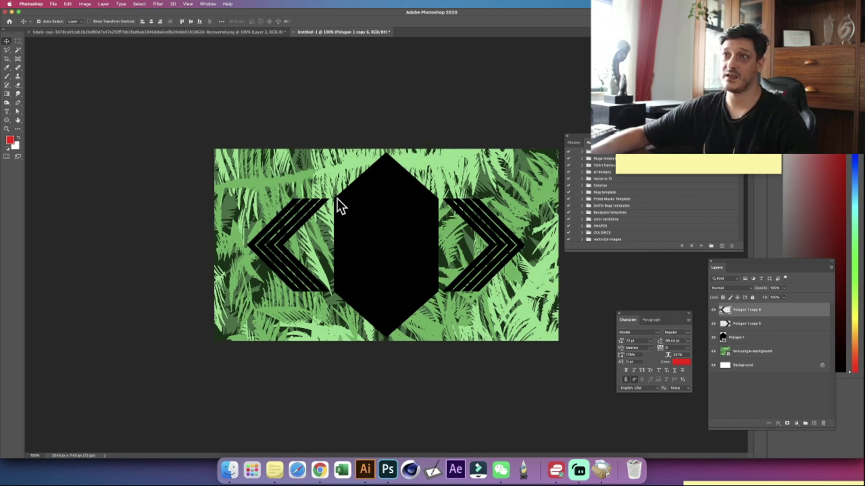
Step: Draw a black circle about 160 px wide inside the left chevrons and duplicate it inside the right chevrons
left_click_drag(7, 119, 42, 133)
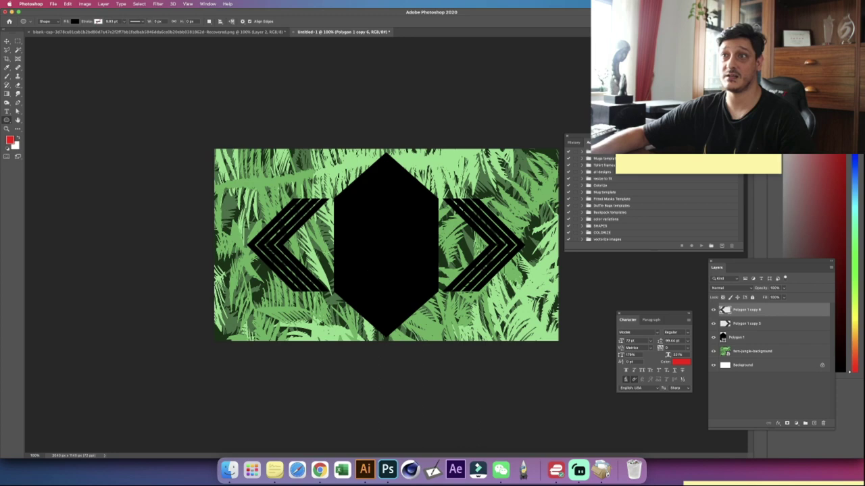
mouse_move(318, 226)
left_mouse_down()
mouse_move(340, 239)
mouse_move(327, 234)
left_mouse_up()
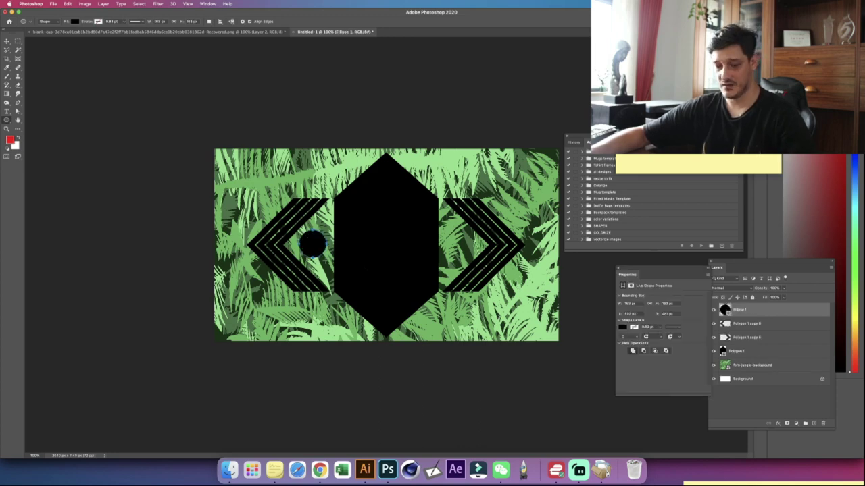
key("v")
left_click_drag(313, 245, 462, 238)
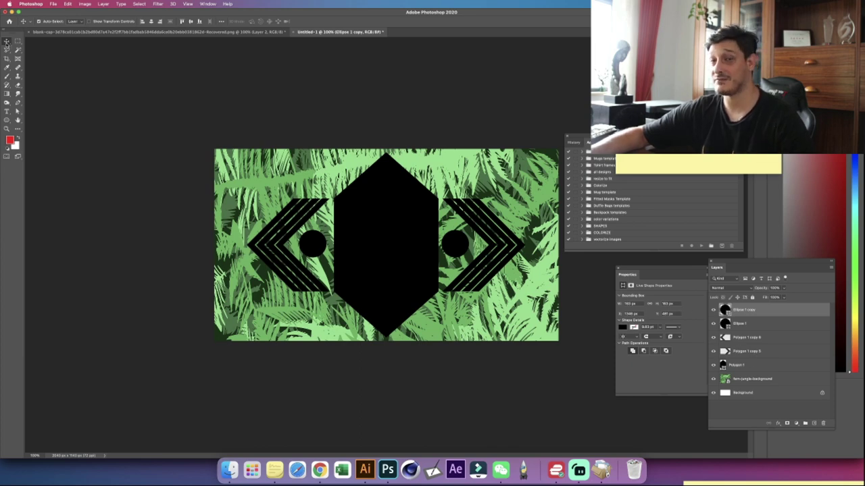
Step: Duplicate the black centre hexagon's layer and recolour the copy red
left_click(385, 256)
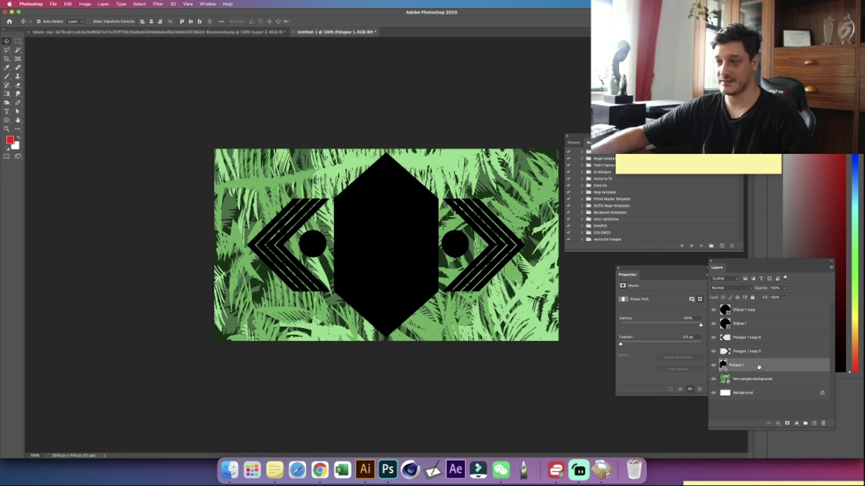
left_click_drag(778, 369, 814, 424)
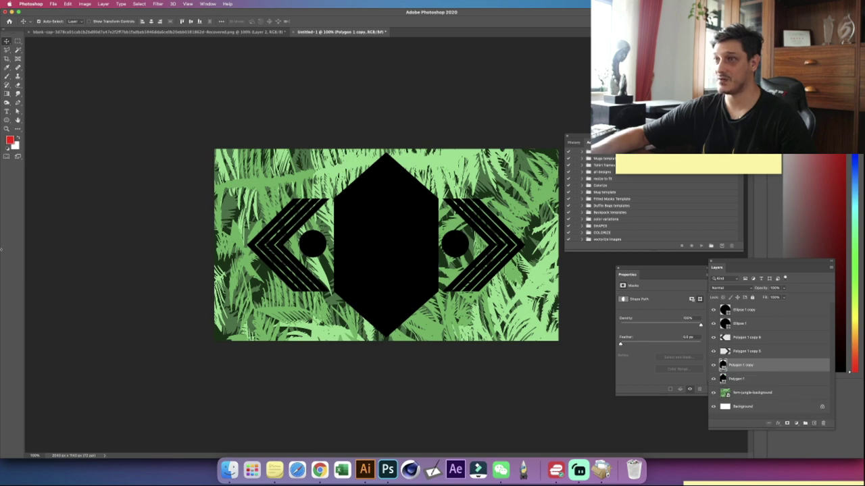
left_click(9, 140)
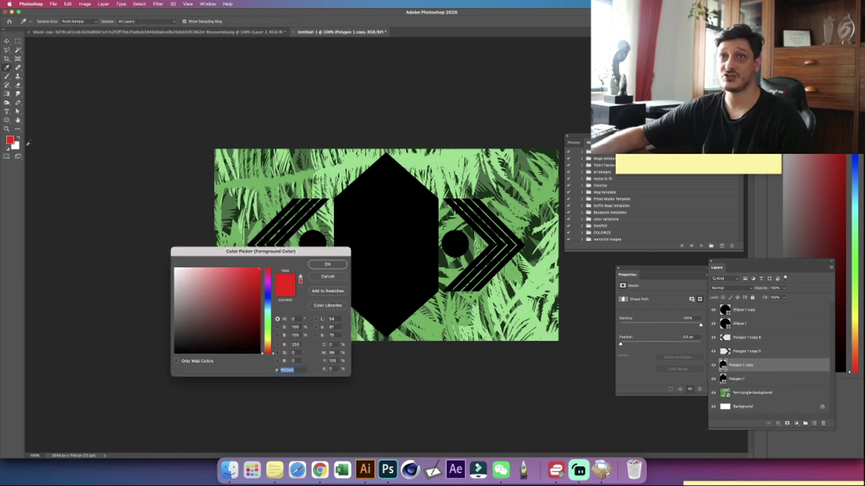
left_click(335, 282)
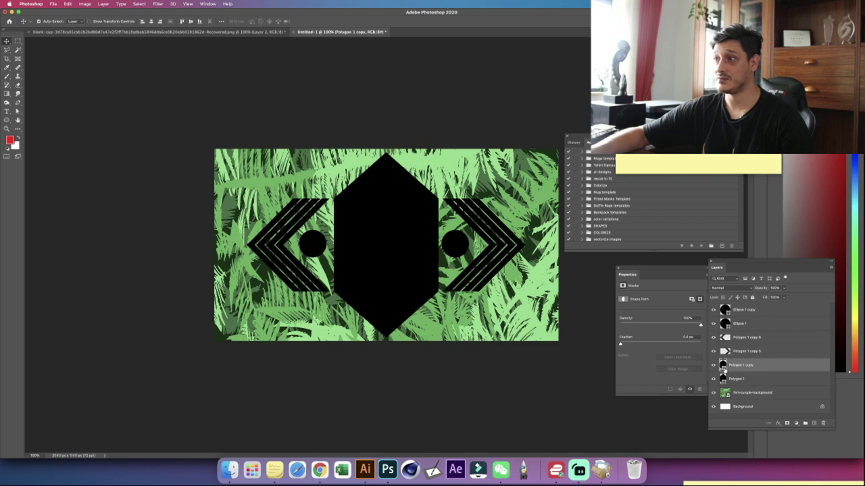
double_click(722, 367)
left_click(9, 140)
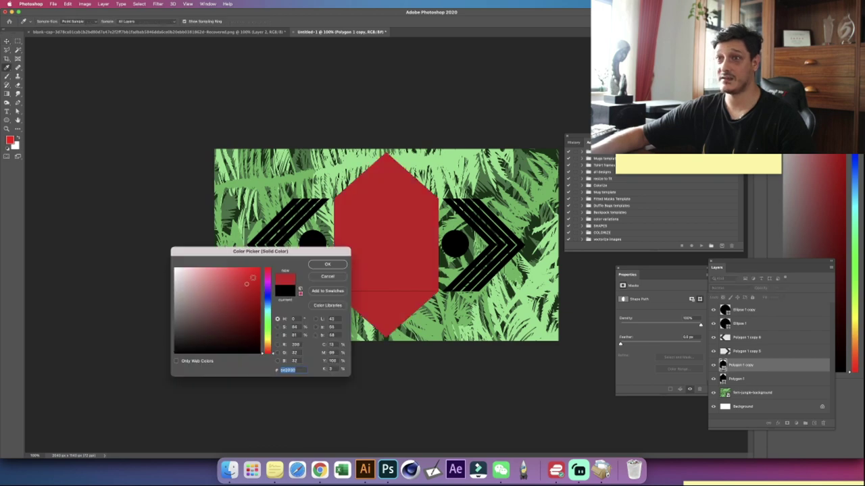
left_click(327, 264)
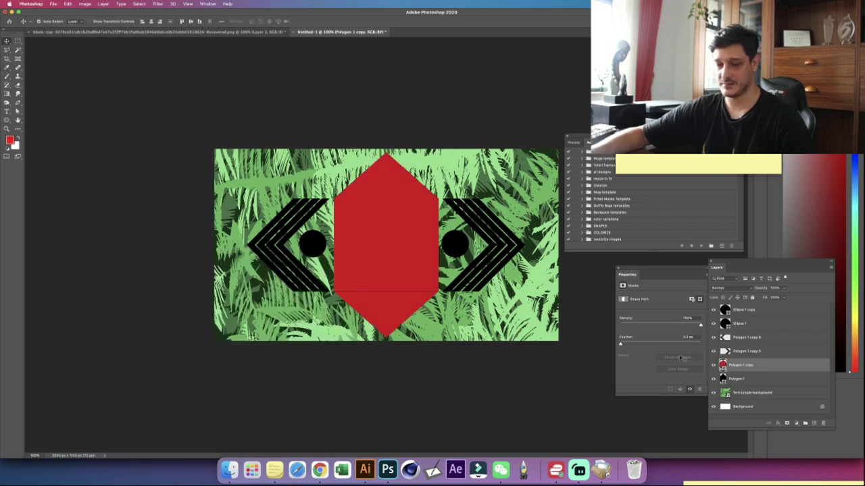
Step: Scale the red hexagon down around its centre, leaving a black border around it
key("super+t")
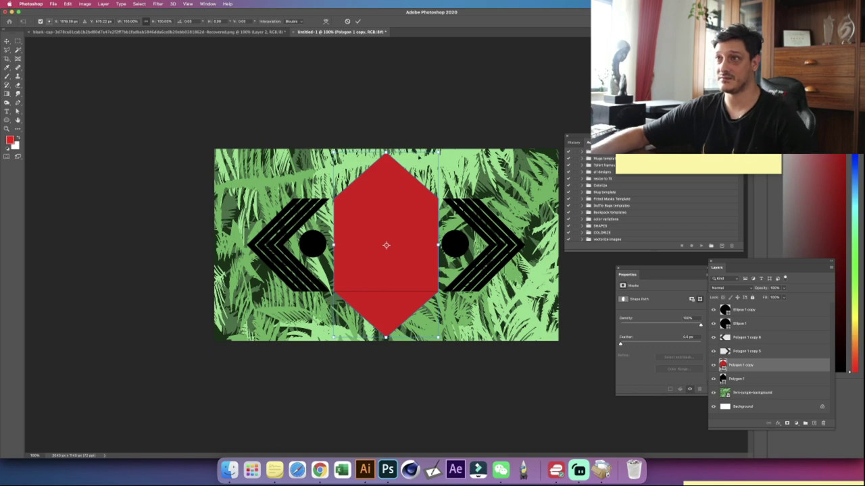
left_click_drag(386, 153, 386, 175)
key("Return")
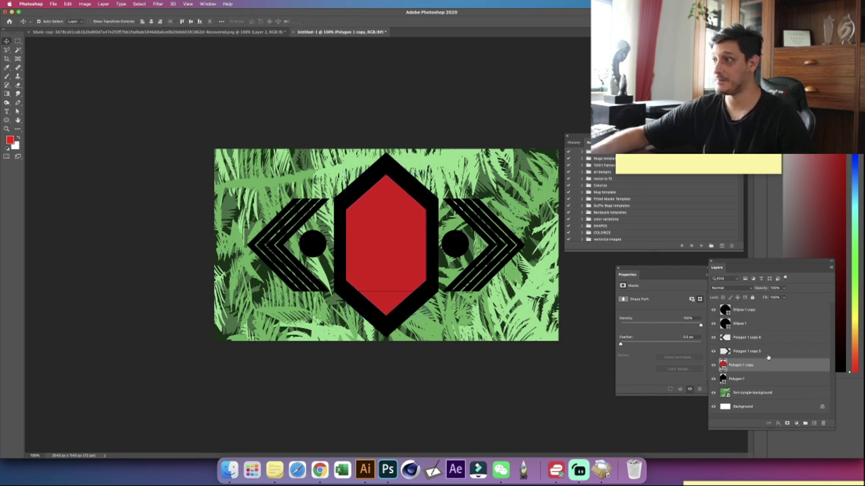
Step: Set the inner hexagon layer's fill to 0% and enable a Stroke effect on it
left_click(782, 299)
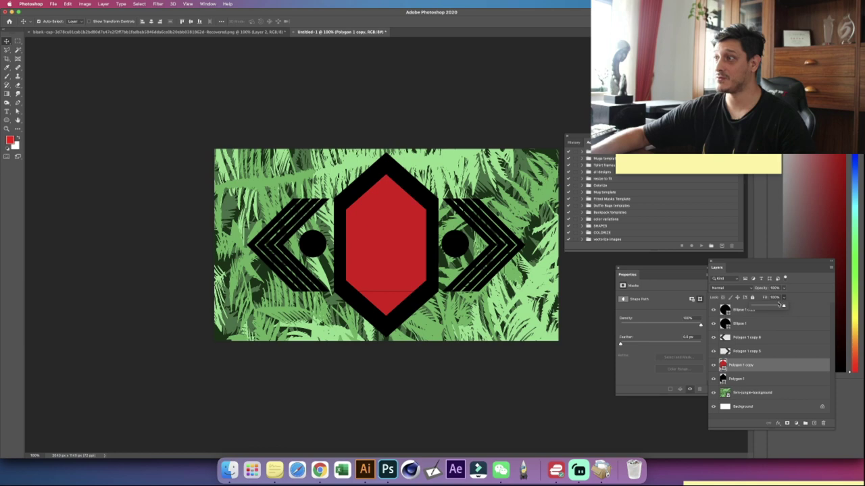
left_click_drag(783, 307, 741, 307)
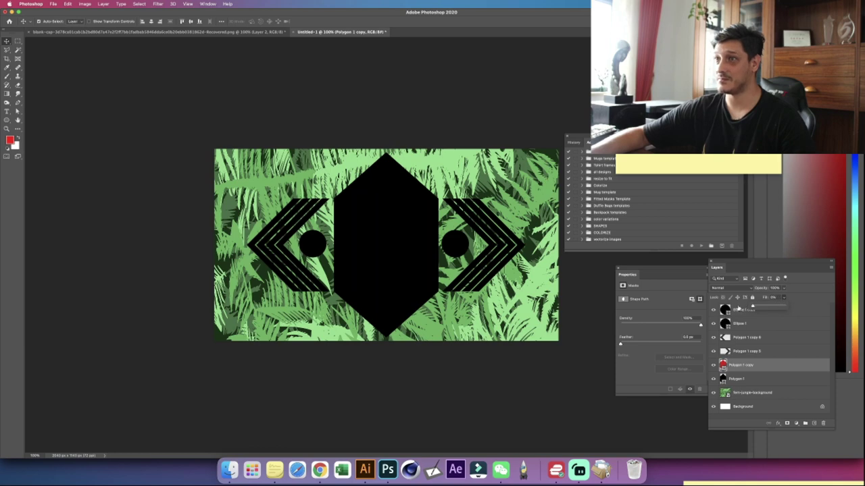
double_click(789, 365)
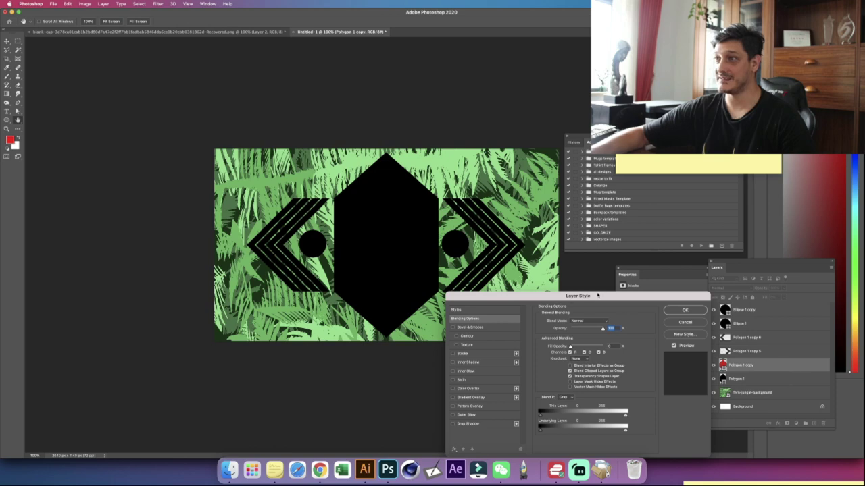
left_click_drag(564, 302, 560, 301)
left_click(448, 353)
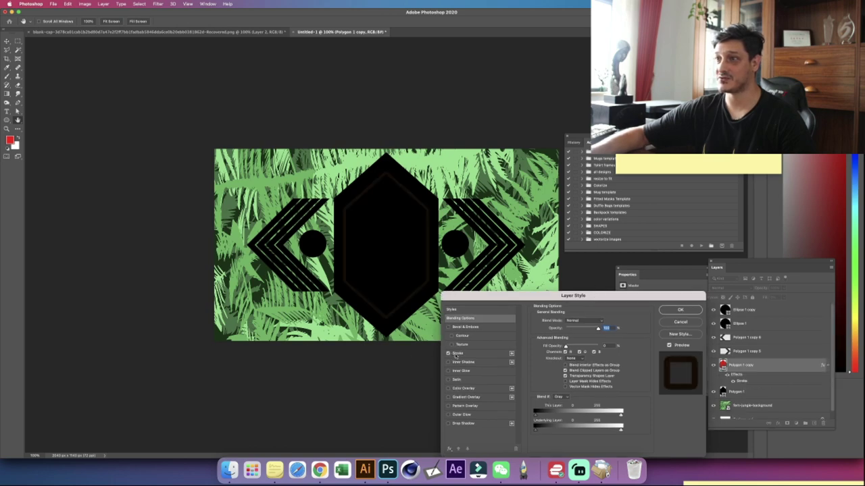
left_click(458, 354)
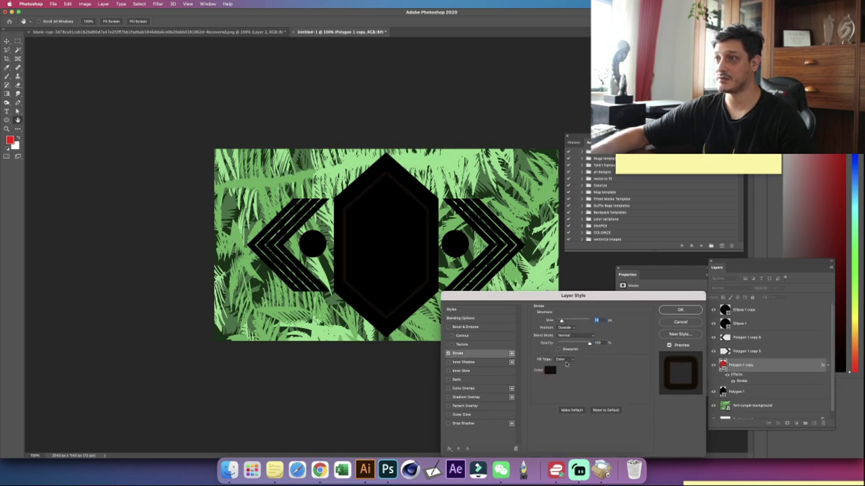
Step: Make the inner hexagon's stroke white and 10 px thick, and apply the layer style
left_click(550, 370)
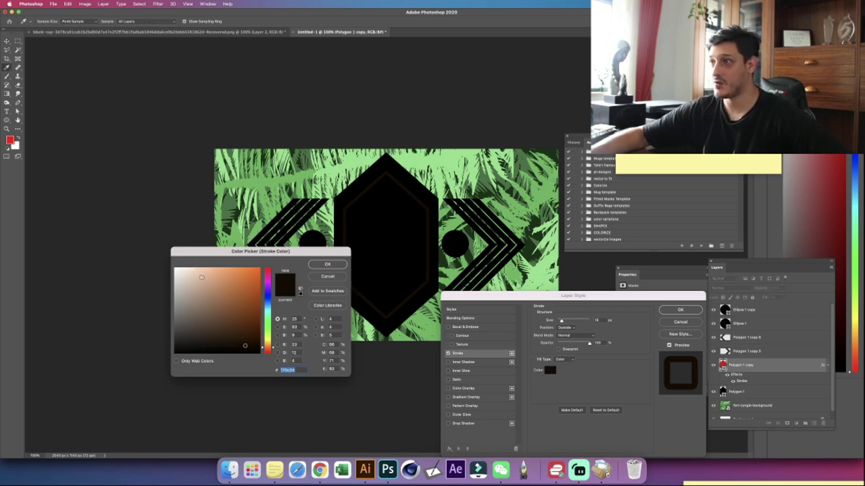
left_click_drag(202, 277, 174, 269)
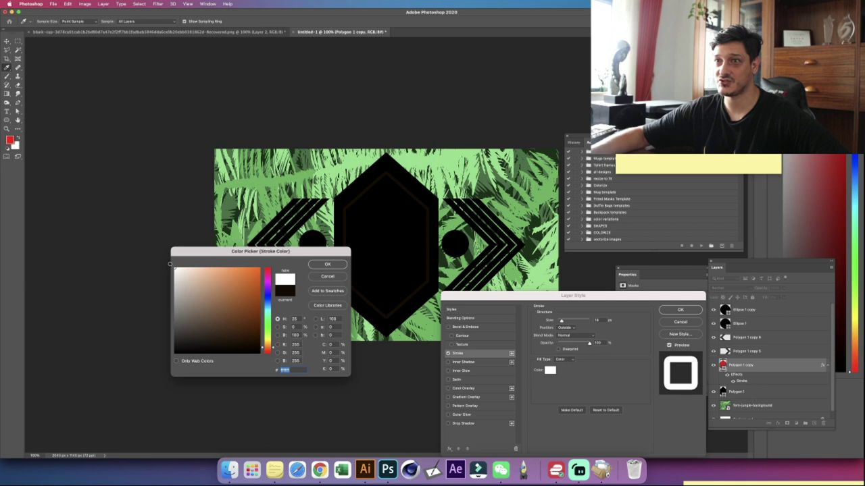
left_click(325, 265)
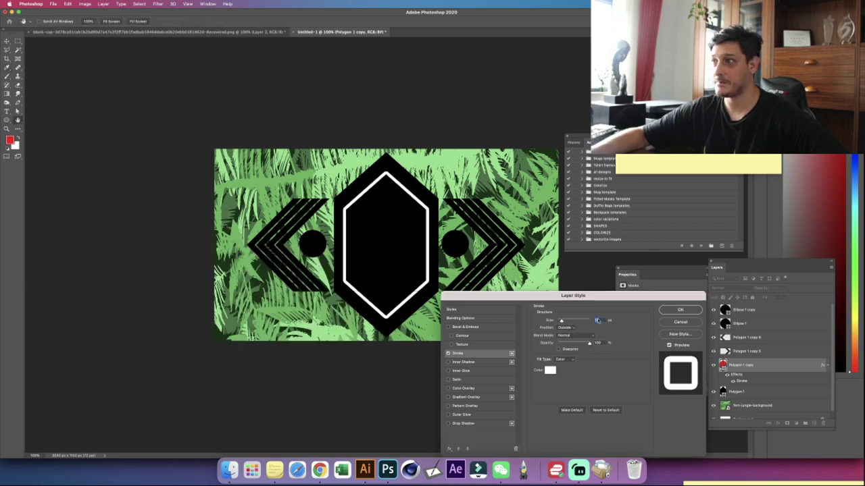
type("10")
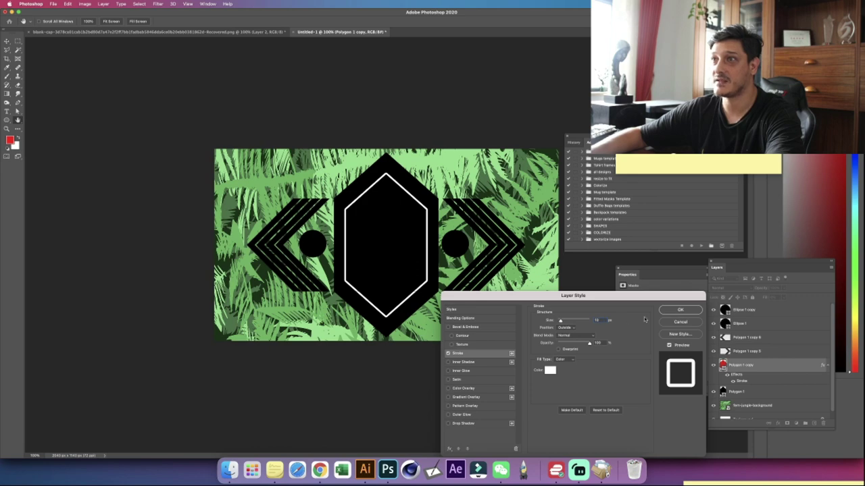
left_click(679, 310)
Step: Convert the outlined inner hexagon layer to a smart object
scroll(731, 395, "down", 1)
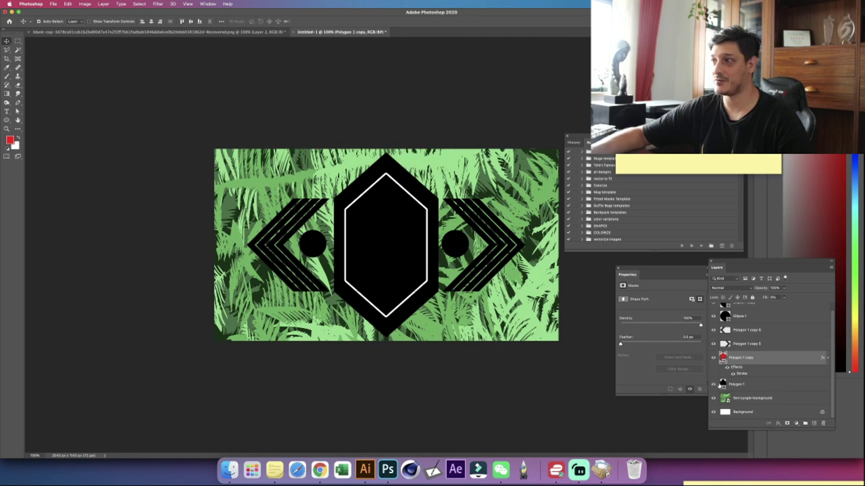
right_click(768, 360)
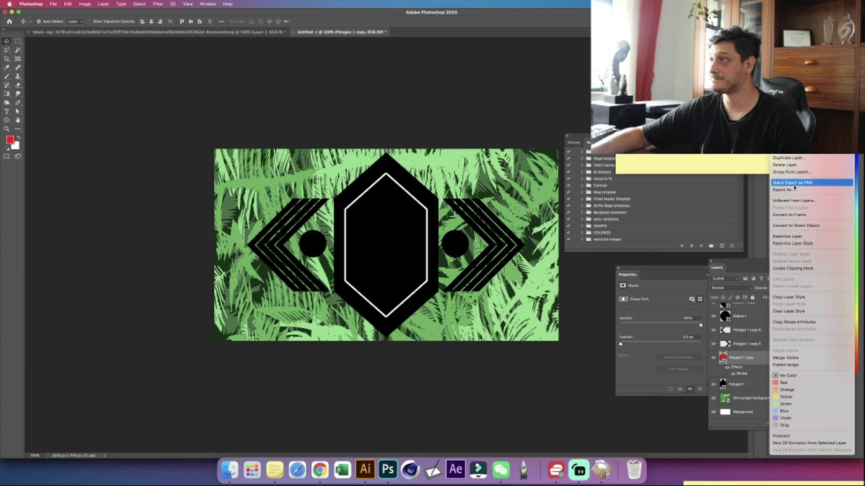
left_click(796, 225)
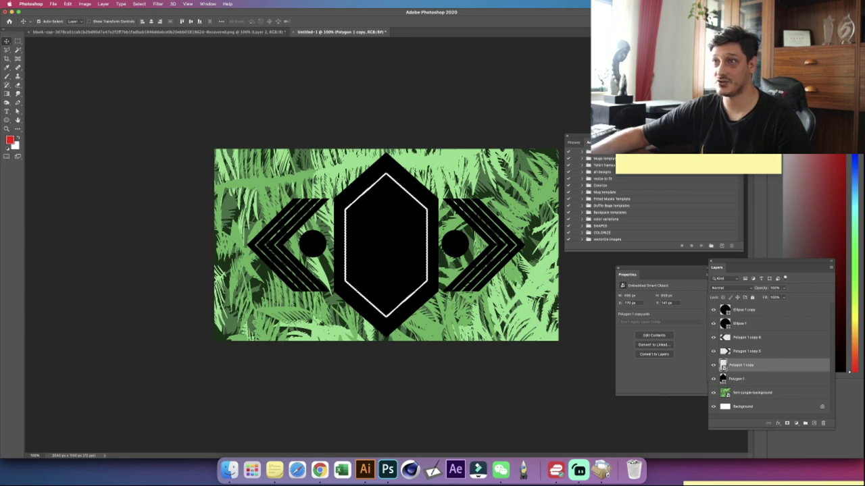
Step: Mask the inner outline out of the black hexagon using its inverted selection, and delete the white outline layer
left_click(740, 379)
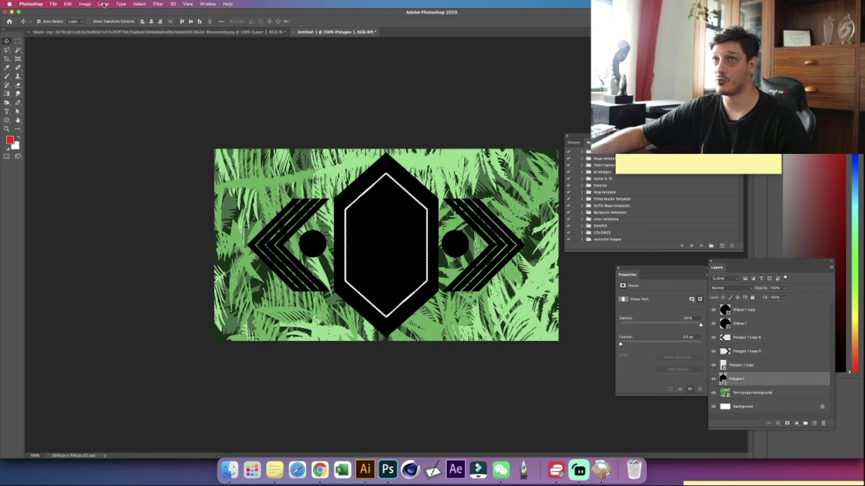
left_click(135, 5)
left_click(155, 31)
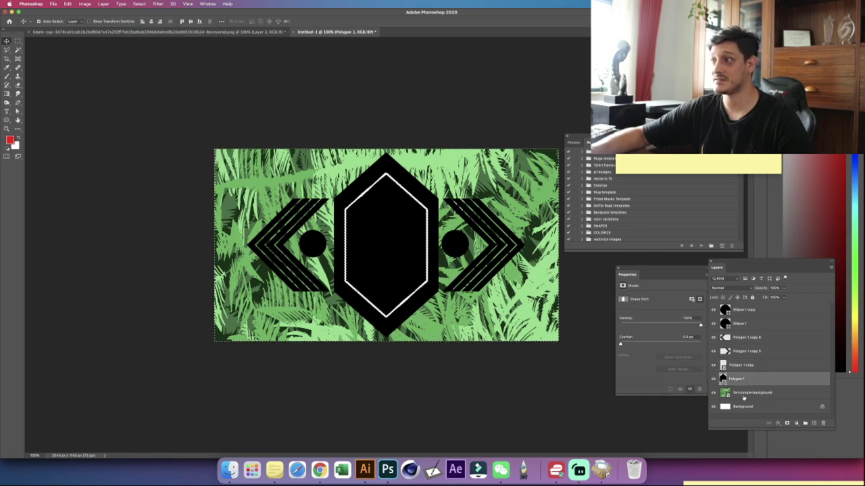
left_click(787, 423)
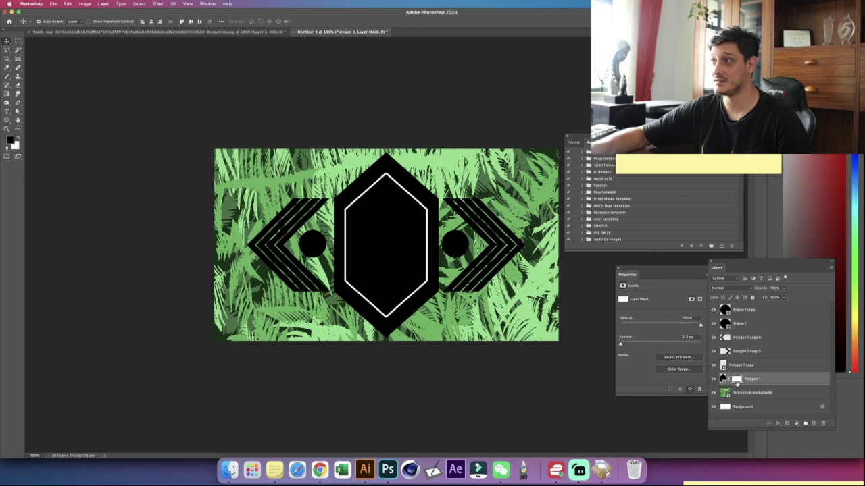
left_click(714, 365)
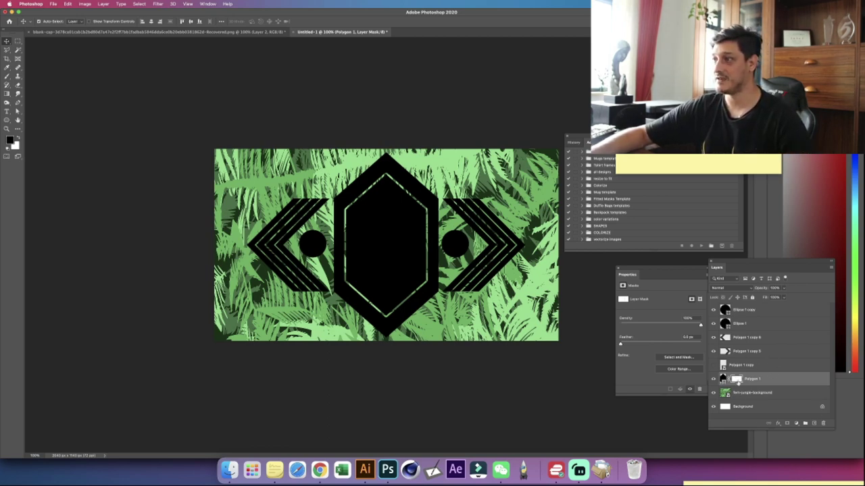
left_click(714, 365)
left_click(713, 364)
left_click_drag(741, 364, 823, 424)
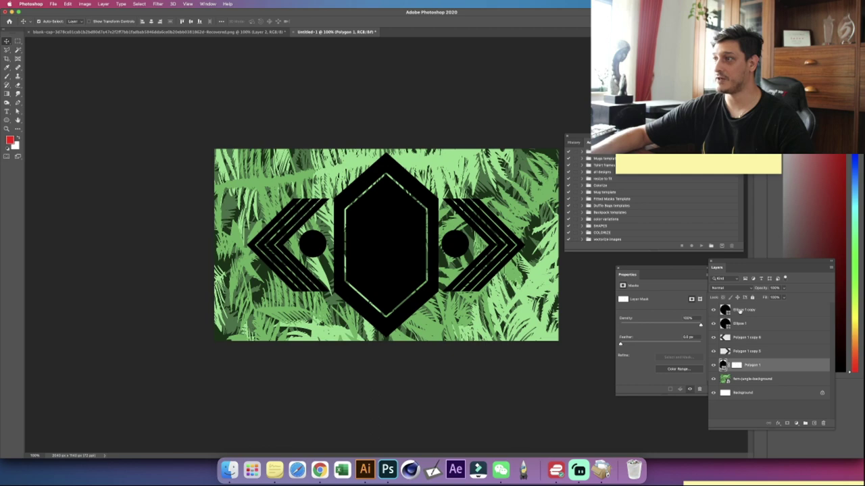
Step: Merge all the black shape layers into one, and clip the fern jungle background to the merged shapes
left_click(739, 312, "shift")
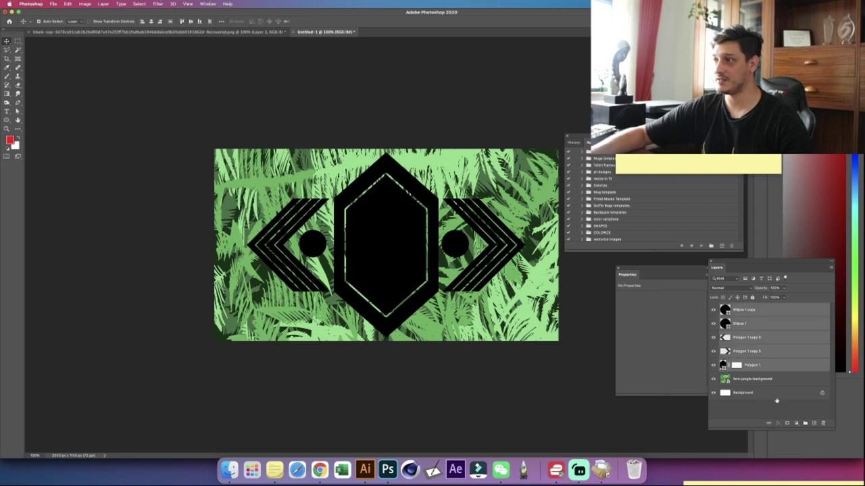
key("super+e")
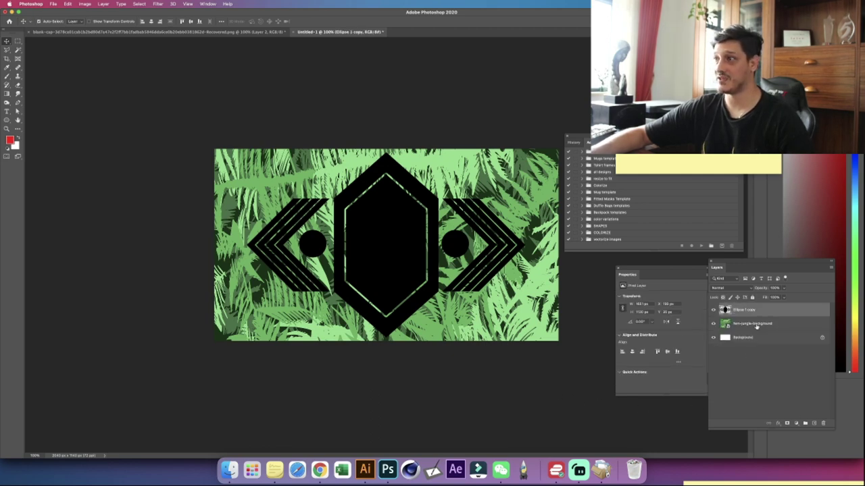
left_click(730, 326)
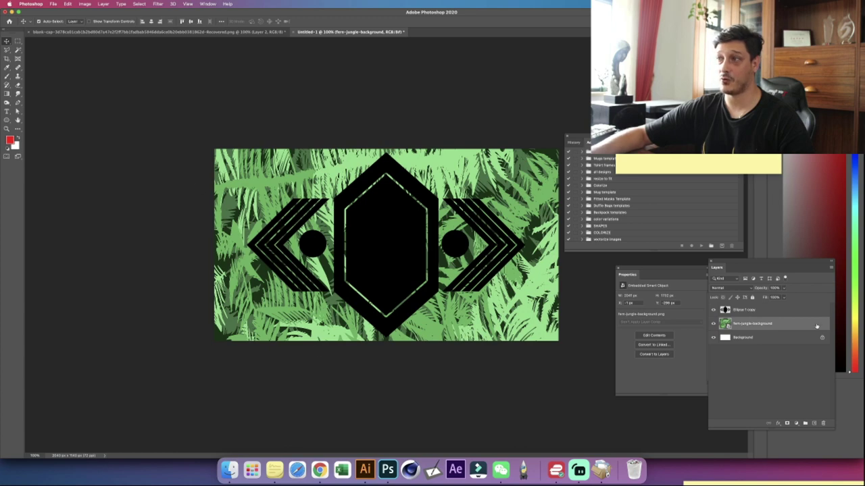
left_click_drag(743, 327, 745, 310)
left_click(751, 316, "alt")
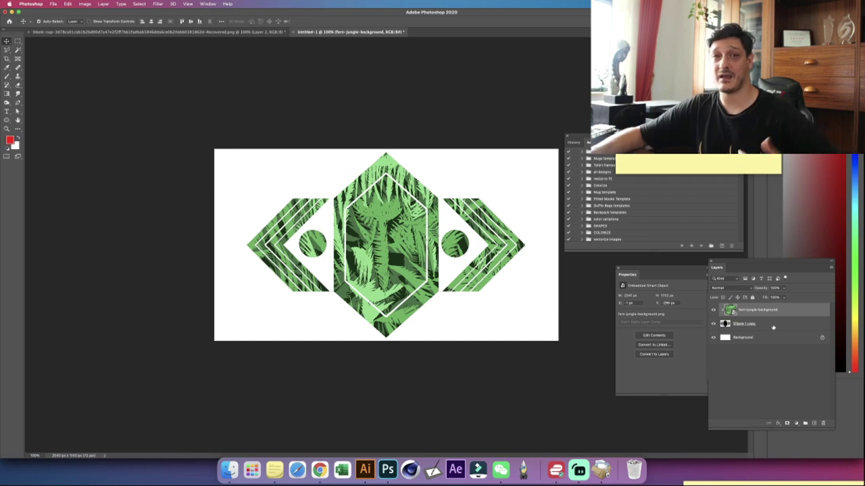
Step: Add a Drop Shadow and a Bevel & Emboss with a Linear gloss contour and Inner Bevel style to the merged shapes layer
double_click(773, 324)
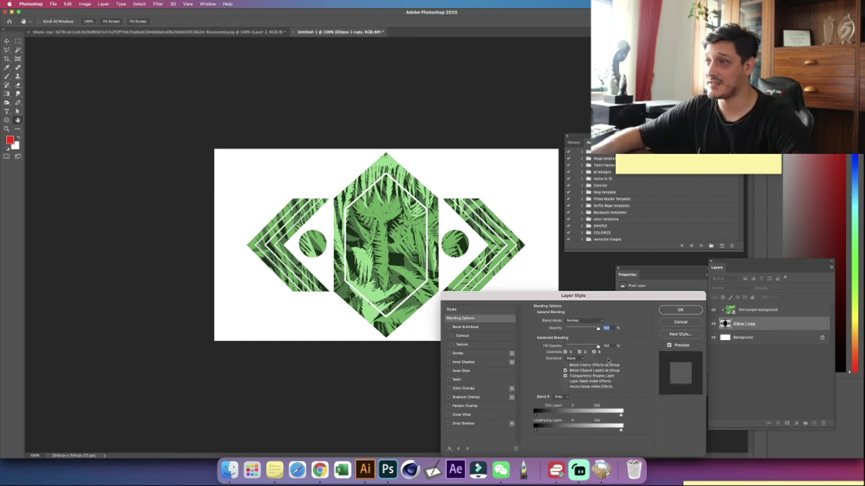
left_click(458, 424)
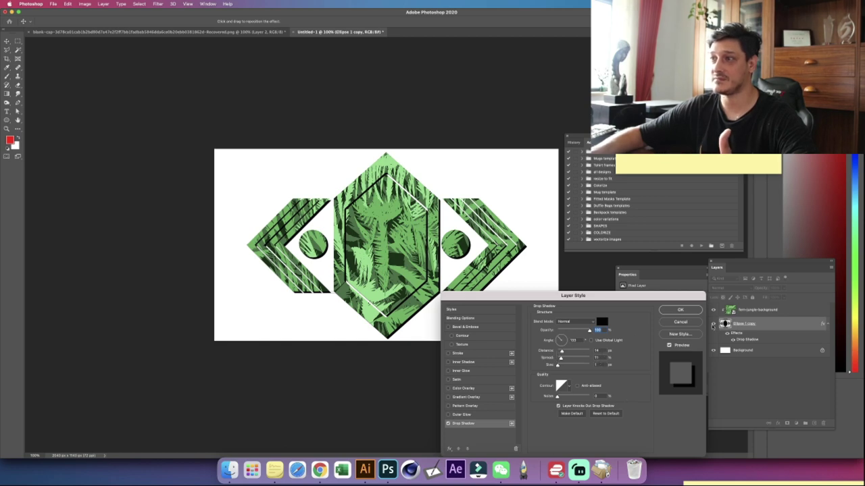
left_click(462, 327)
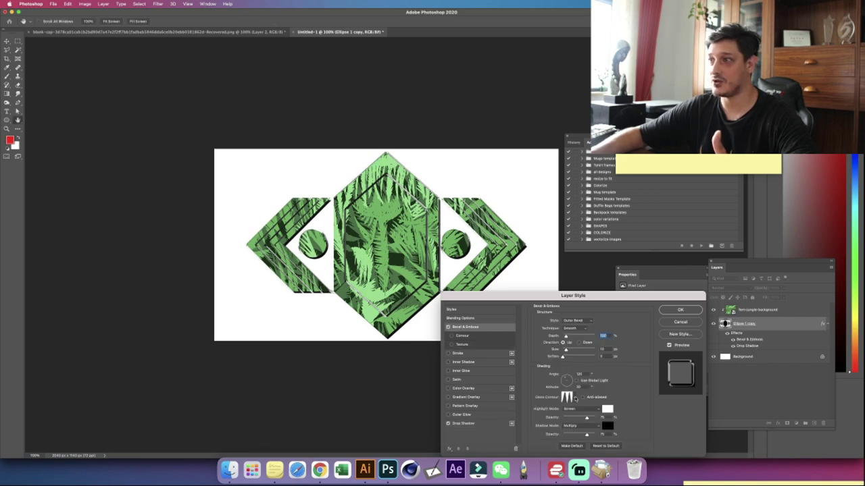
left_click(575, 399)
left_click(553, 413)
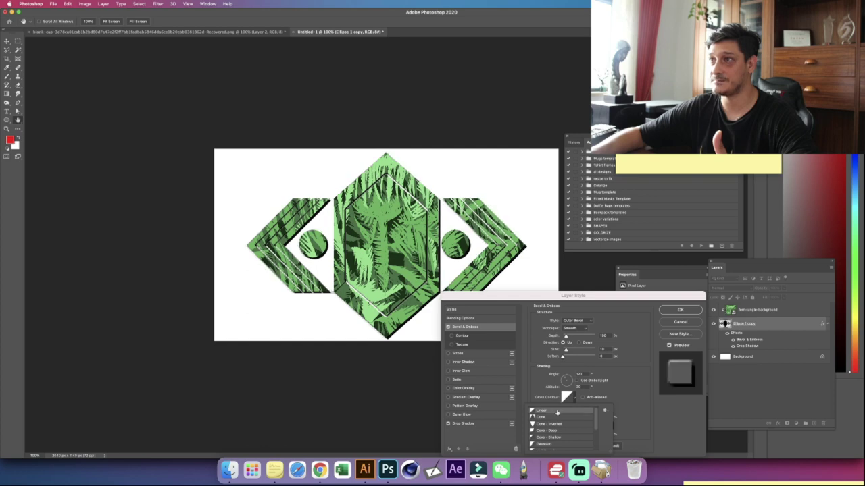
left_click(645, 410)
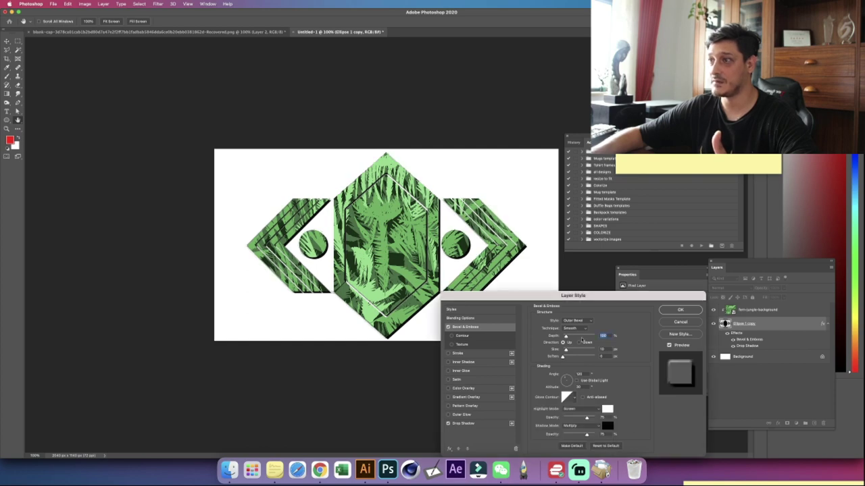
left_click(577, 321)
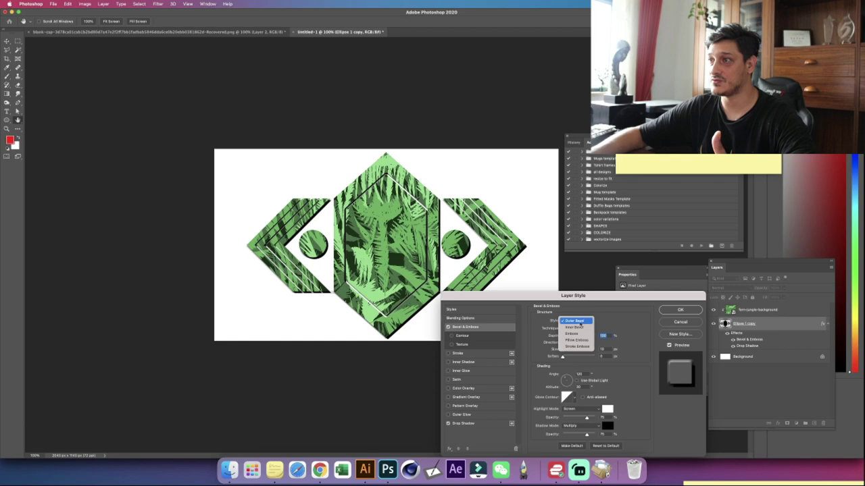
left_click(576, 328)
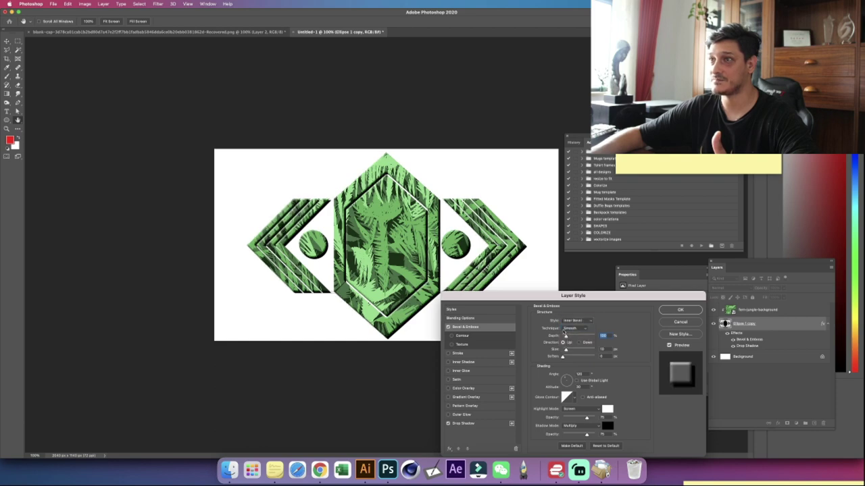
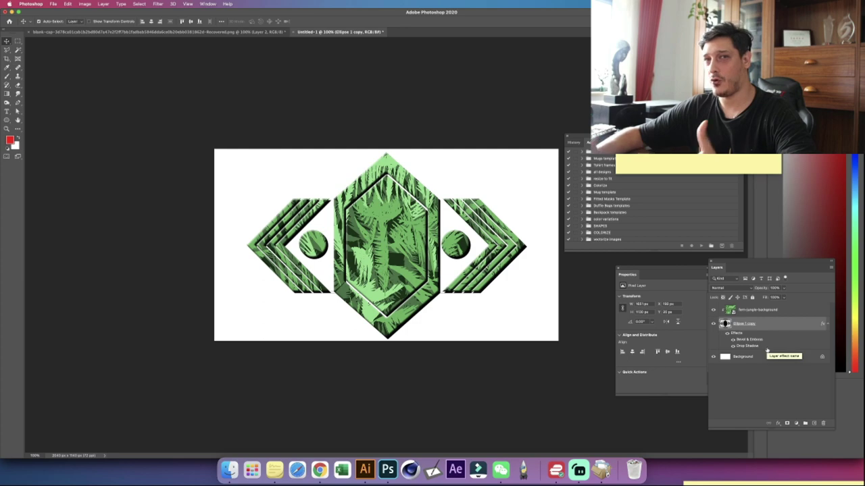
Step: Switch to Finder to browse the other background images in the collection1 folder, and return to Photoshop
left_click(229, 470)
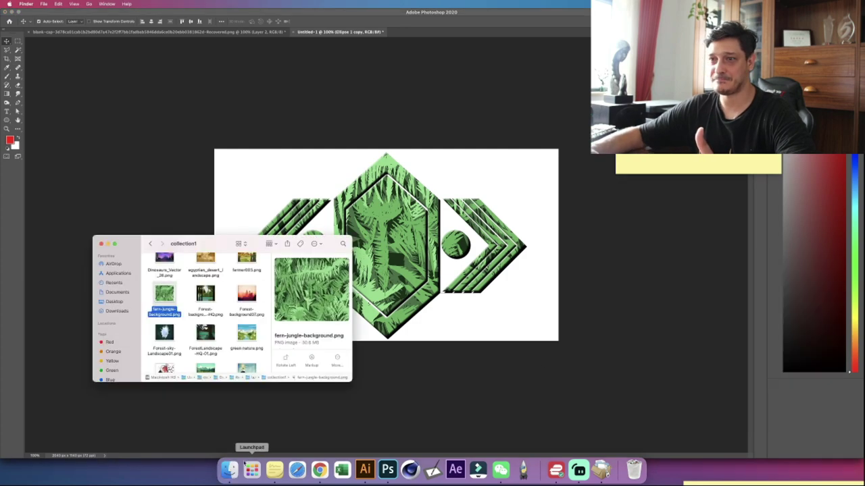
scroll(257, 296, "down", 5)
scroll(257, 295, "down", 5)
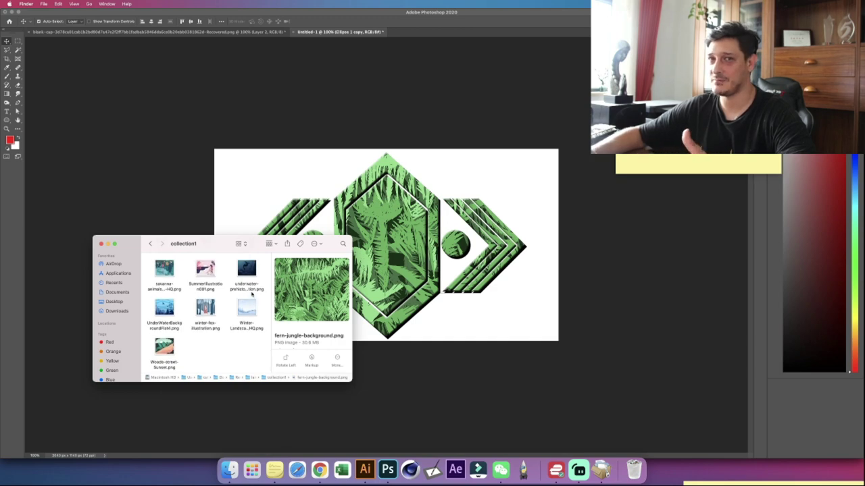
left_click(543, 328)
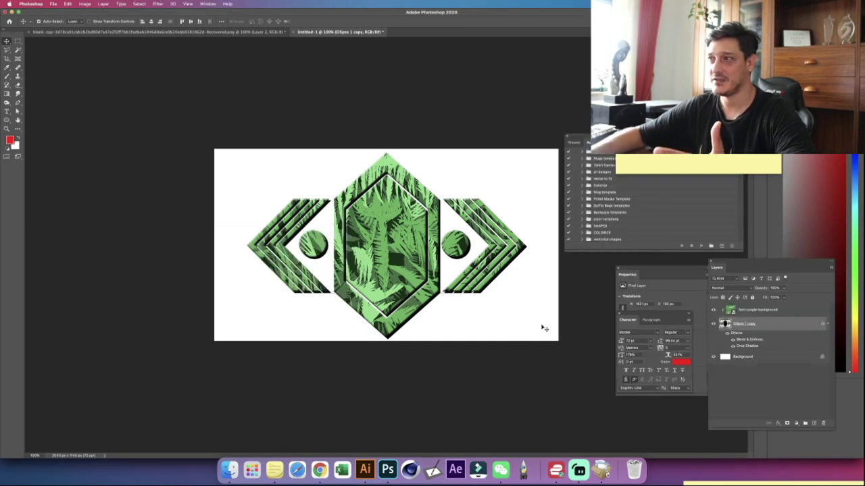
Step: Remove the layer effects from the merged shapes, and hide the fern jungle and white Background layers, leaving the shapes layer selected
left_click_drag(764, 324, 822, 424)
left_click(745, 310)
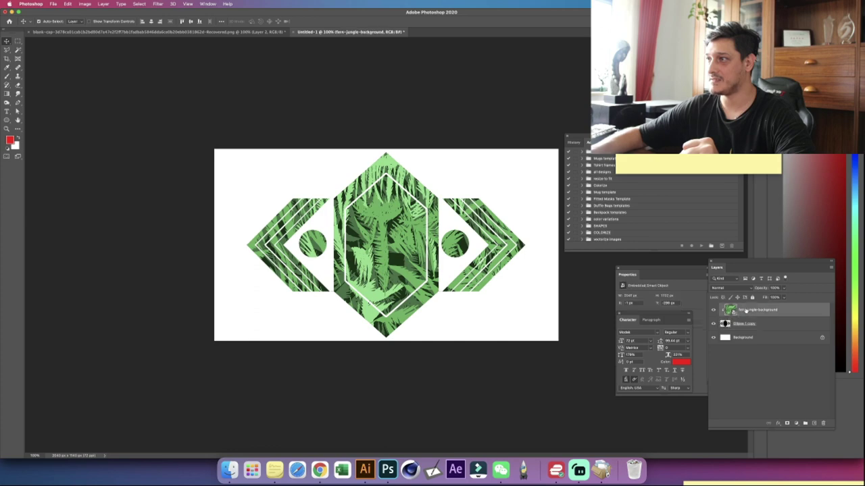
left_click(713, 309)
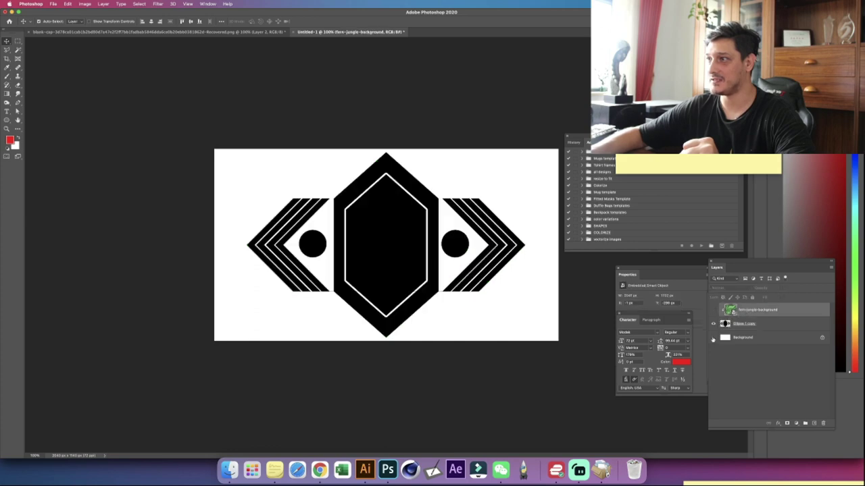
left_click(713, 338)
left_click(717, 324)
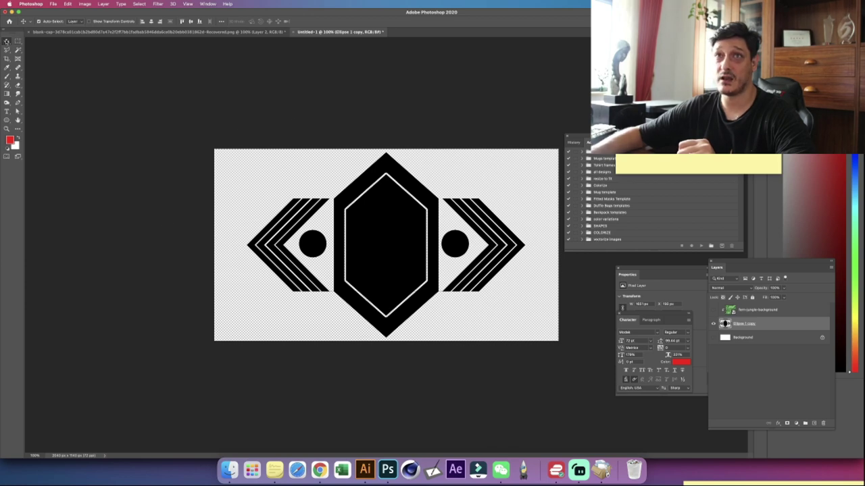
Step: Center the merged black shapes on the canvas
left_click(222, 21)
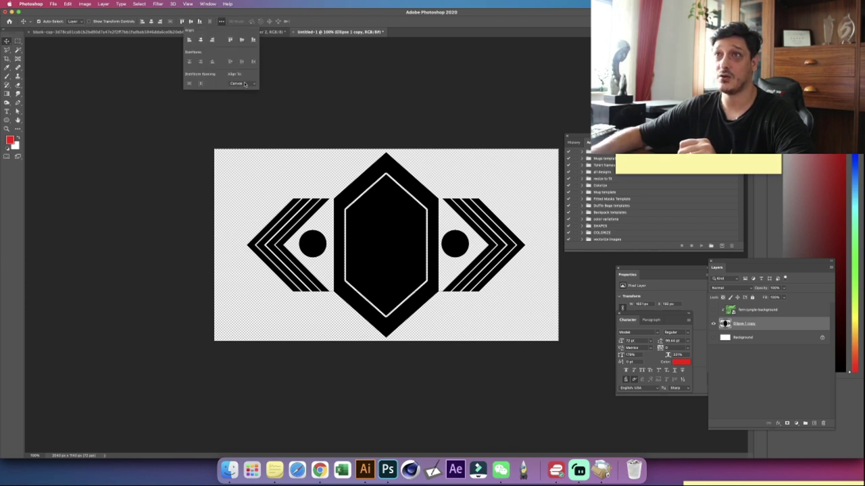
left_click(241, 40)
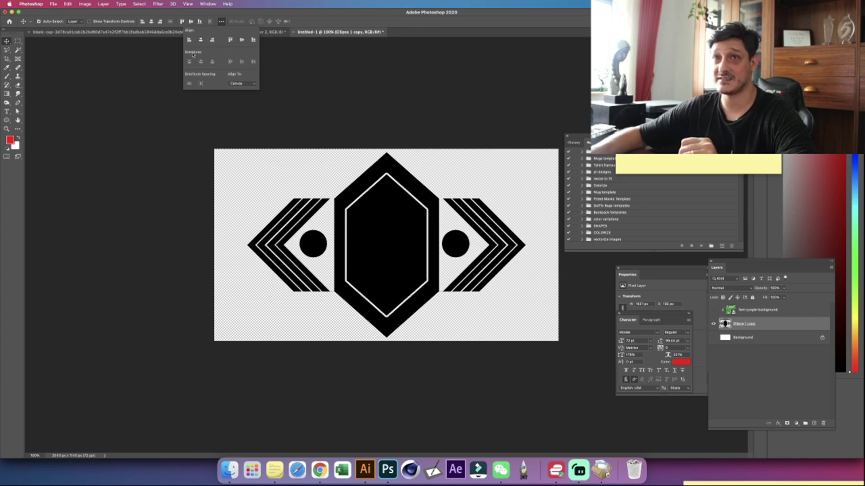
left_click(339, 61)
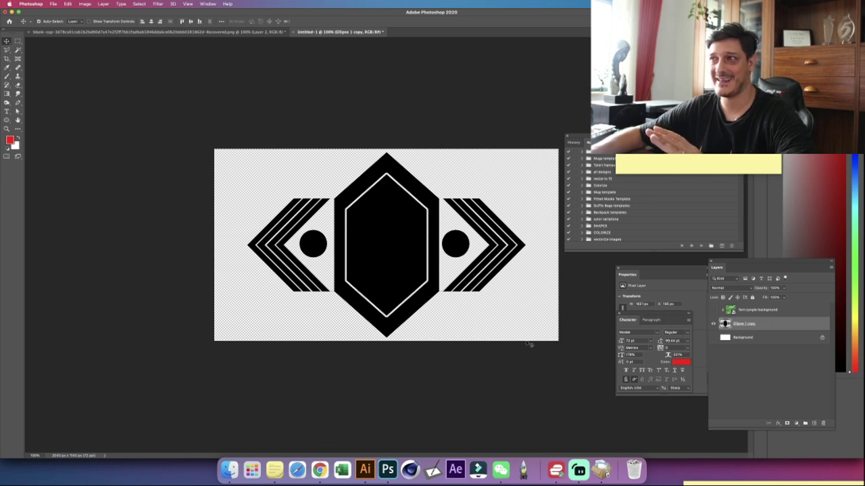
Step: Start a PNG export of the black shapes to the Desktop, creating a new folder named test 1 as the destination
left_click(50, 4)
mouse_move(81, 95)
left_click(167, 94)
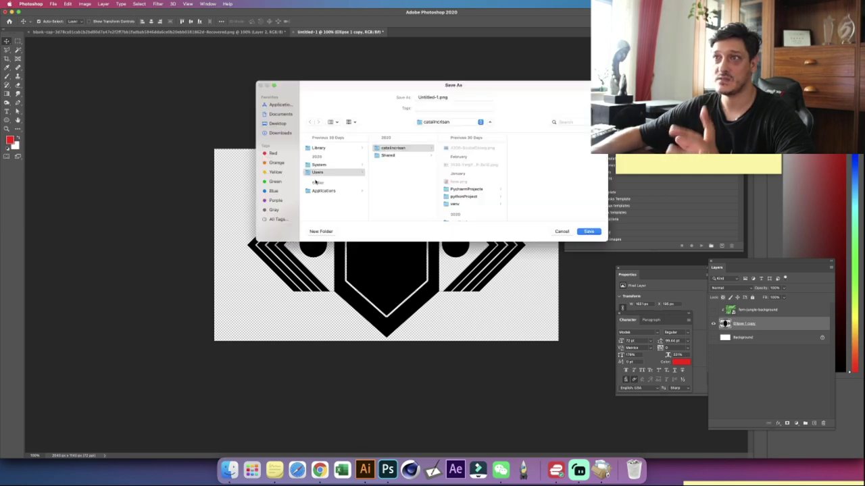
left_click(284, 125)
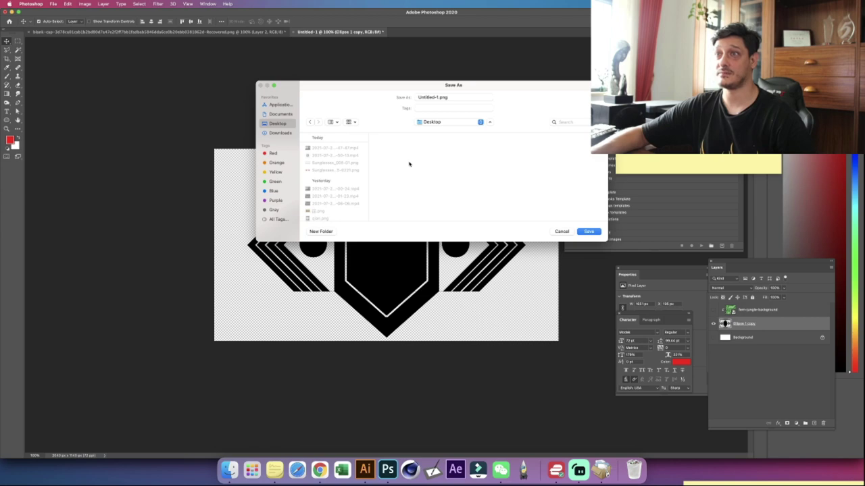
key("super+shift+n")
type("test 1")
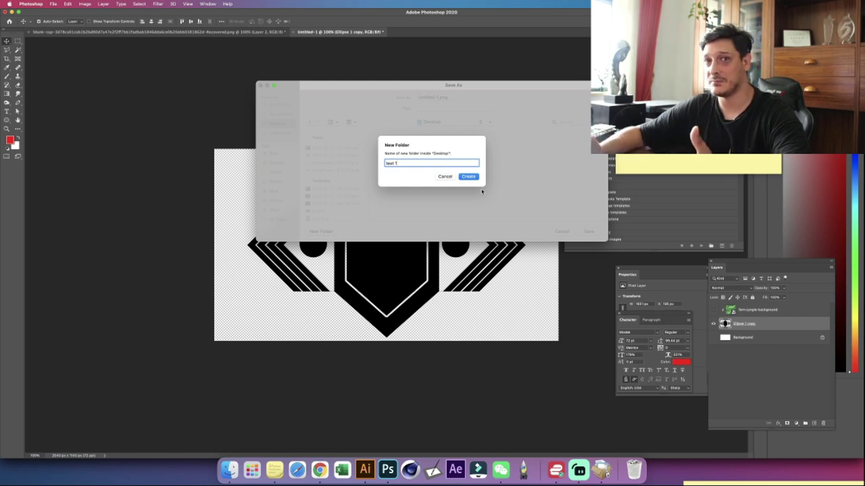
left_click(471, 176)
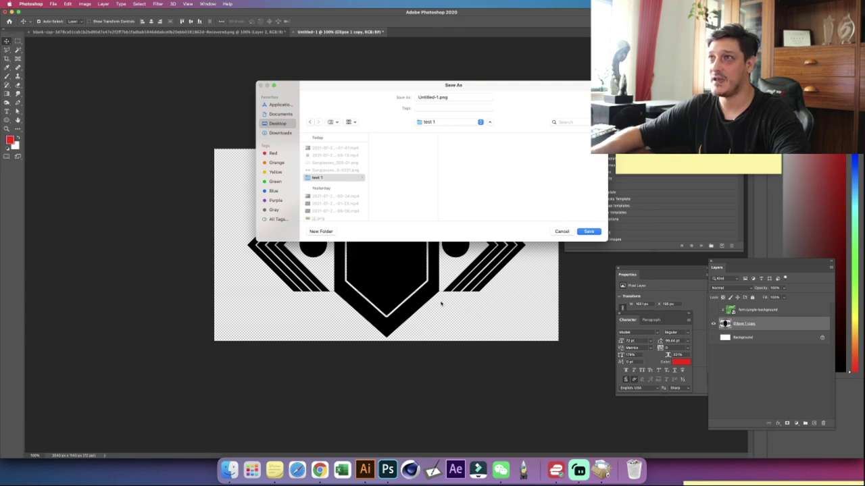
Step: Name the exported file shape 1 and save it in the test 1 folder
triple_click(465, 96)
type("she")
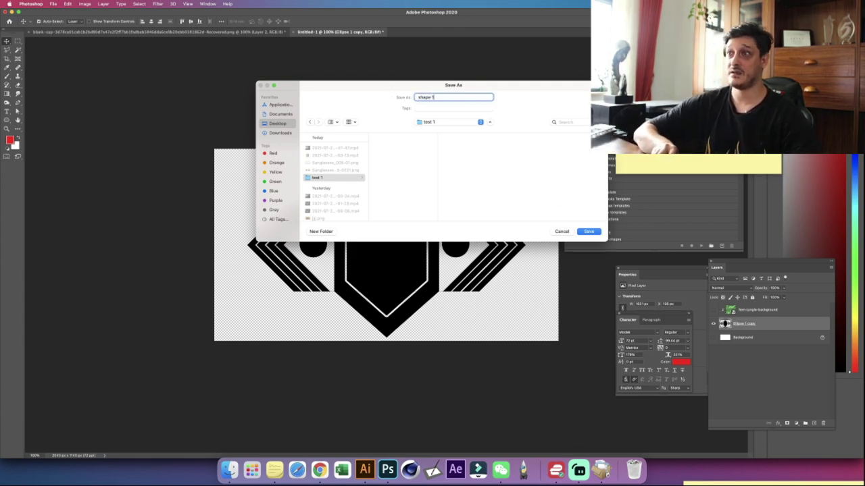
key("Return")
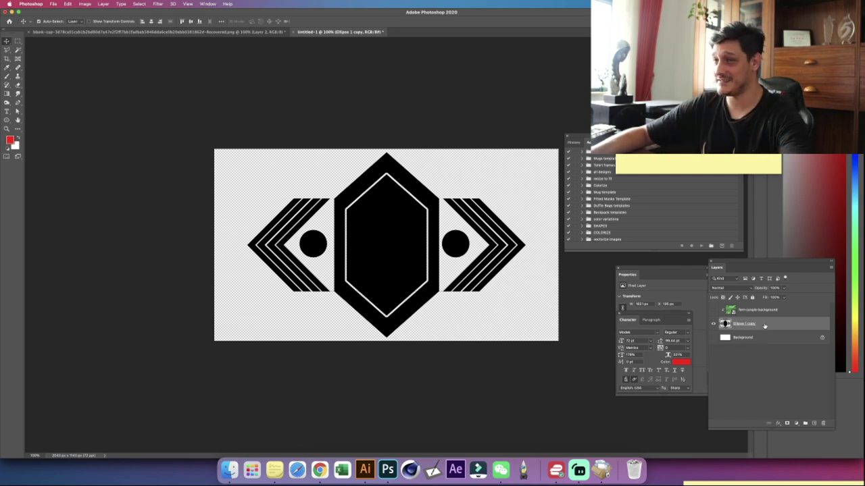
Step: Show the fern jungle layer again, and delete the merged shapes layer and the white Background layer
left_click(713, 309)
left_click_drag(750, 324, 823, 423)
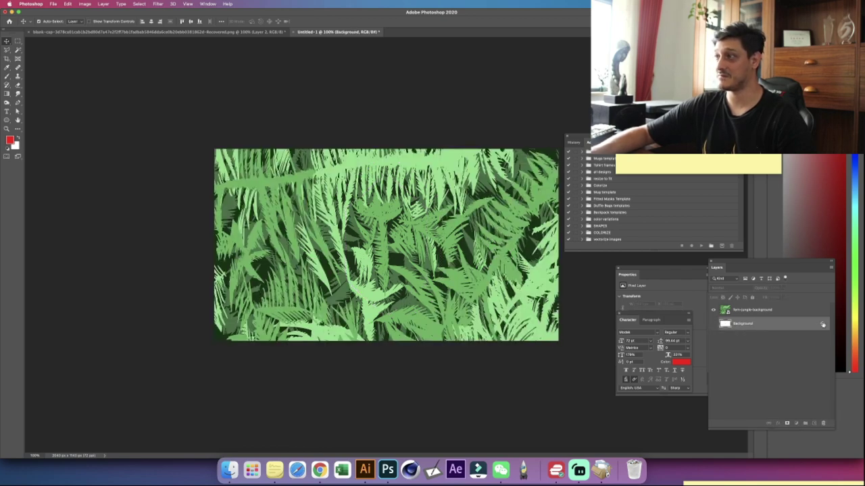
left_click_drag(823, 325, 823, 423)
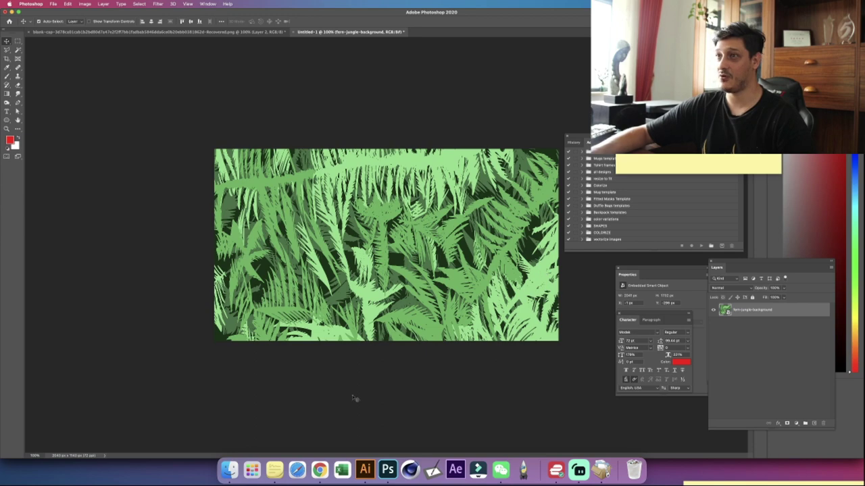
Step: Check the Downloads folder in Finder, and switch to Illustrator to view the dinosaur silhouettes, selecting the mammoth
left_click(230, 469)
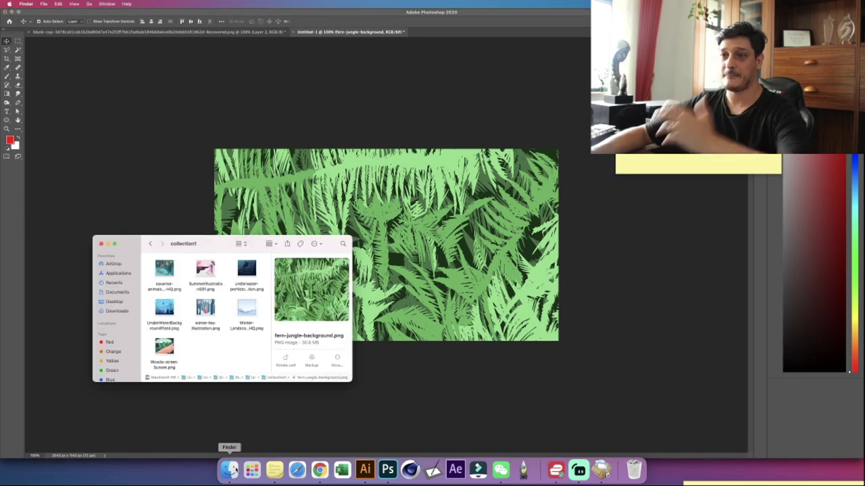
left_click(118, 311)
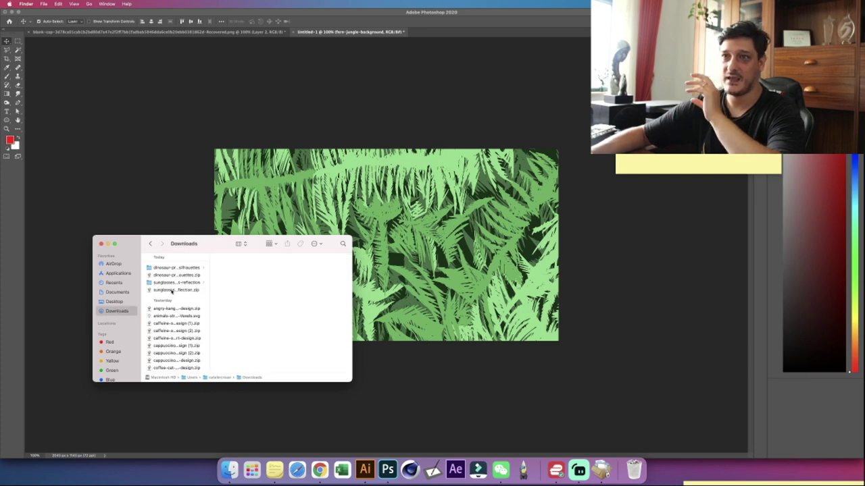
left_click(365, 469)
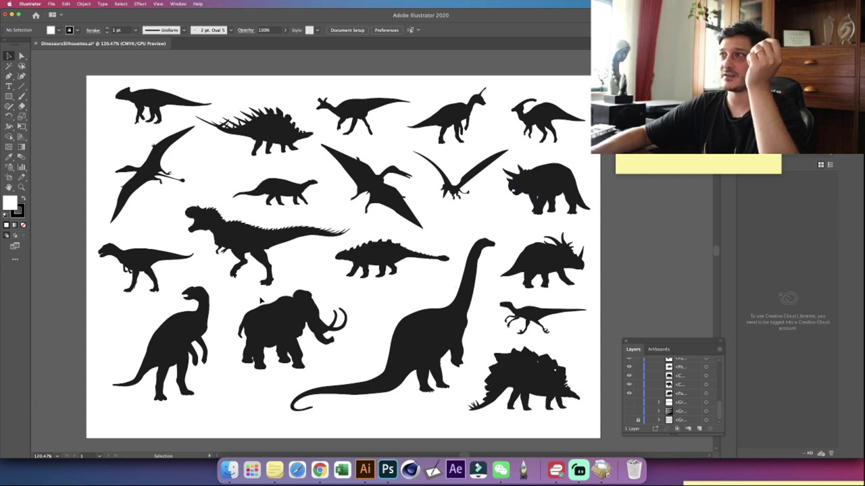
left_click(287, 316)
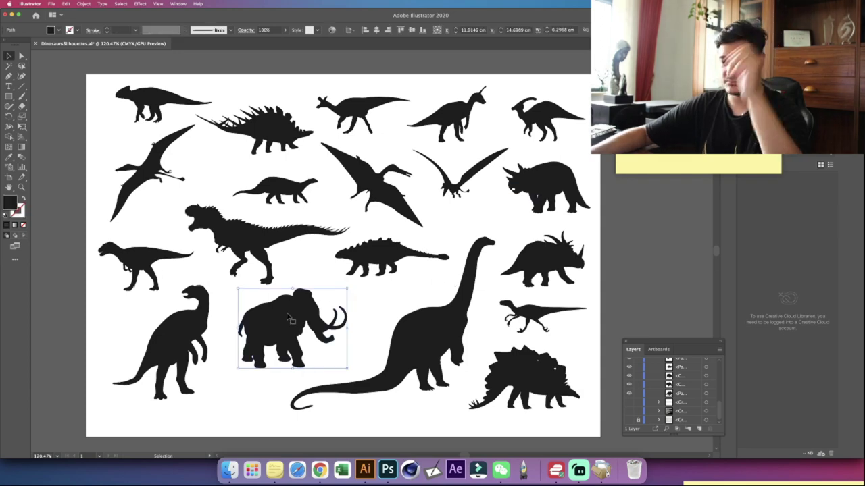
key("a")
key("v")
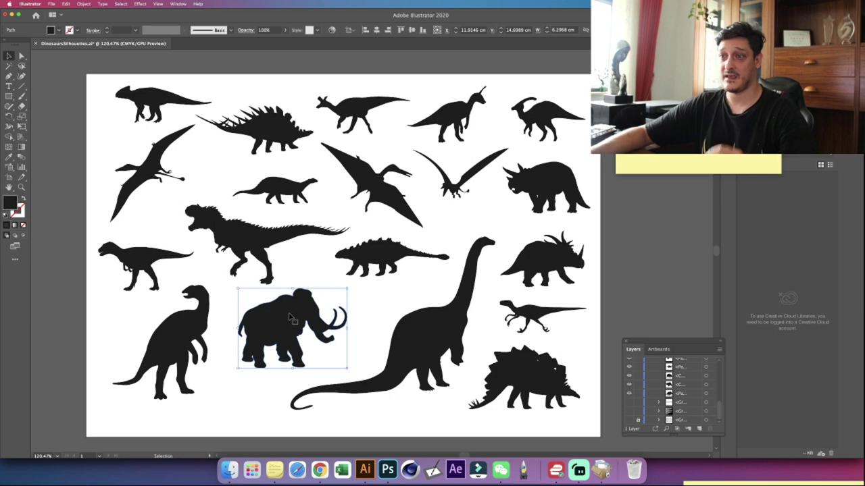
Step: Switch to Chrome and open pixabay.com in a new tab
left_click(320, 470)
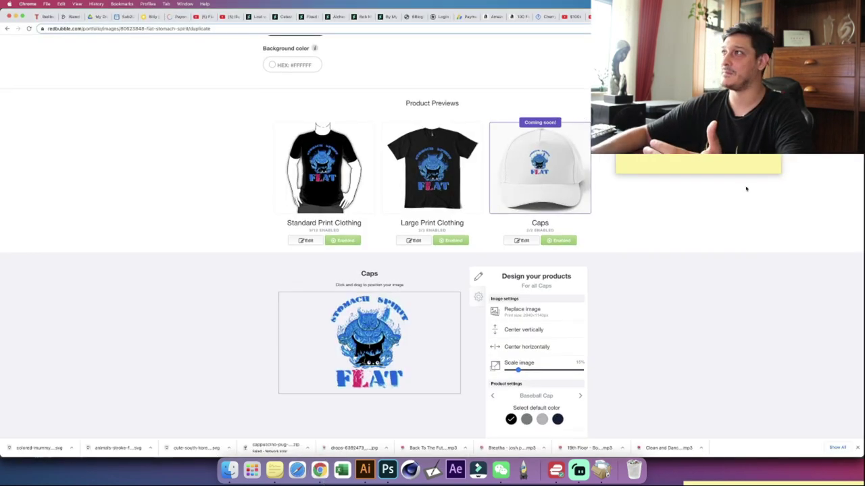
key("super+t")
type("pixabay.com")
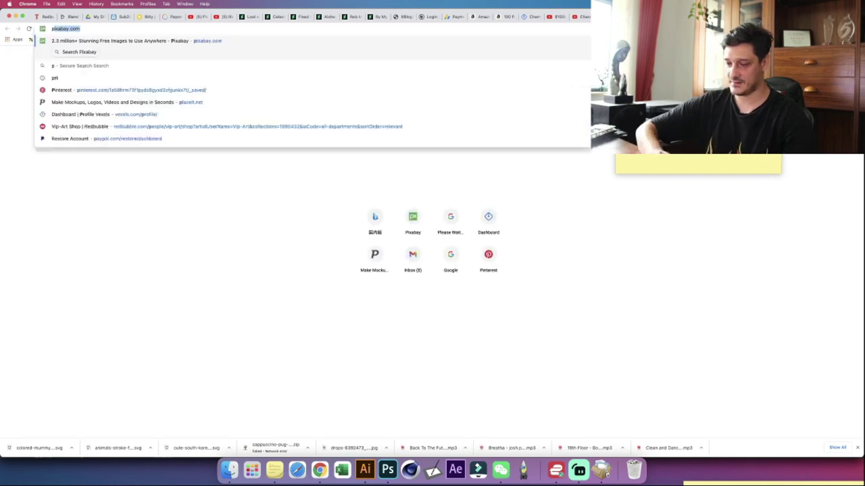
key("Return")
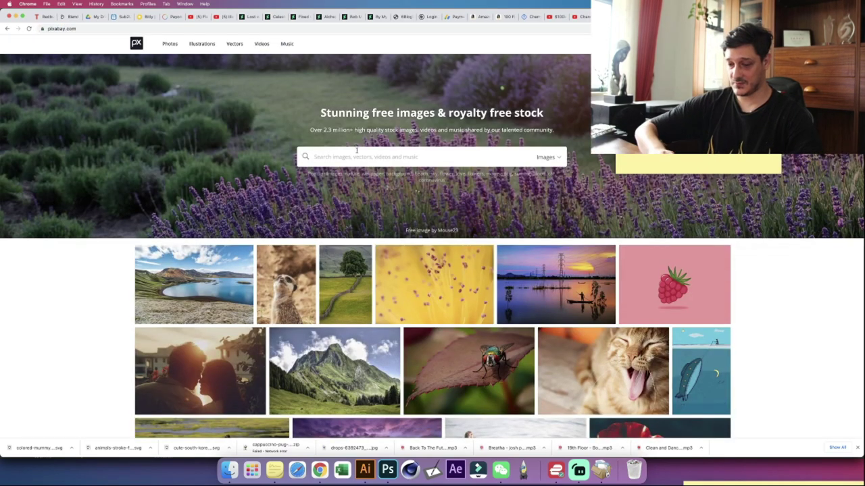
Step: Search Pixabay for silhouettes
left_click(356, 150)
type("si")
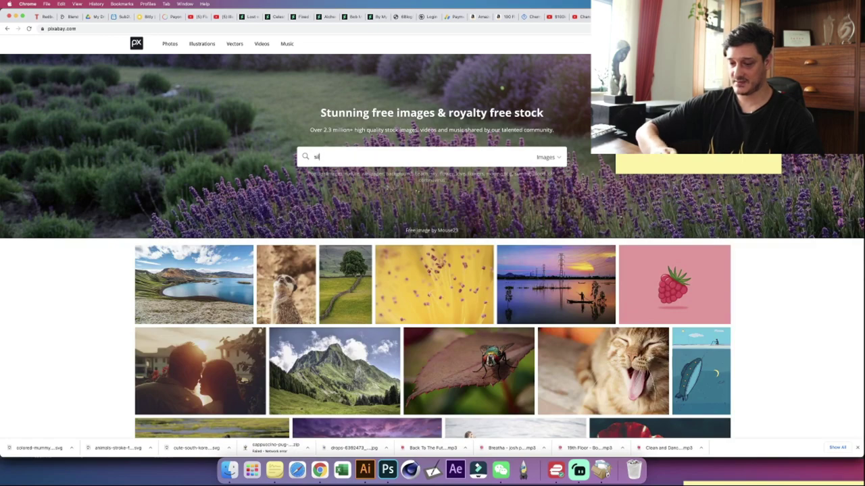
type("lhouettes")
key("Return")
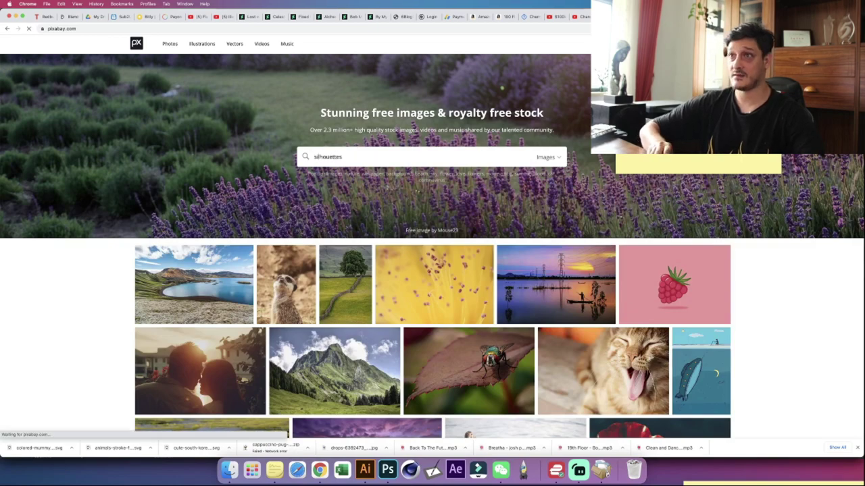
Step: Filter the Pixabay silhouettes search to vector graphics and browse the results
scroll(378, 167, "down", 5)
scroll(377, 167, "up", 5)
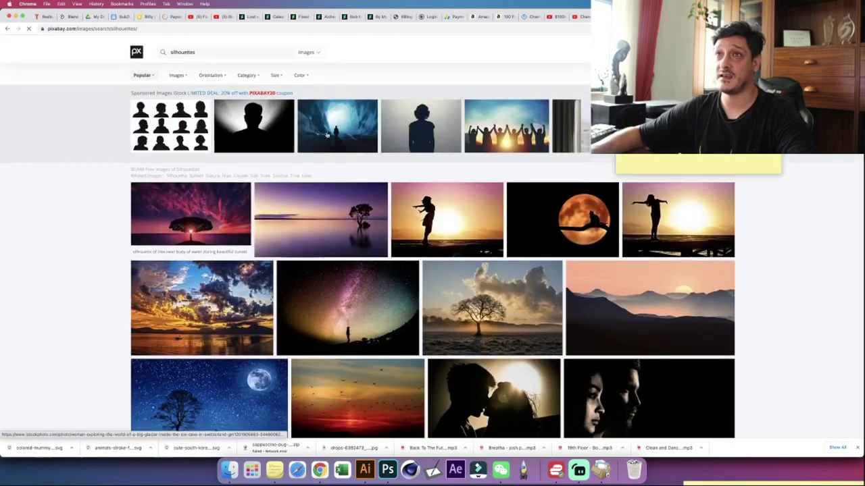
left_click(317, 46)
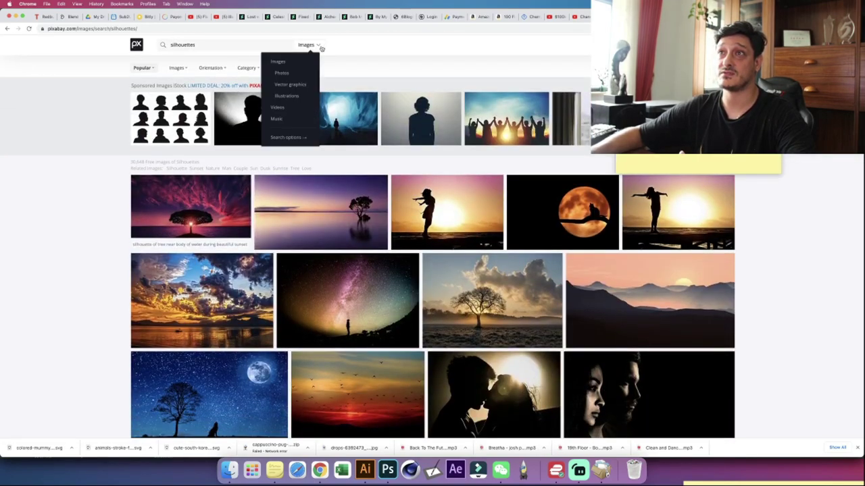
left_click(289, 85)
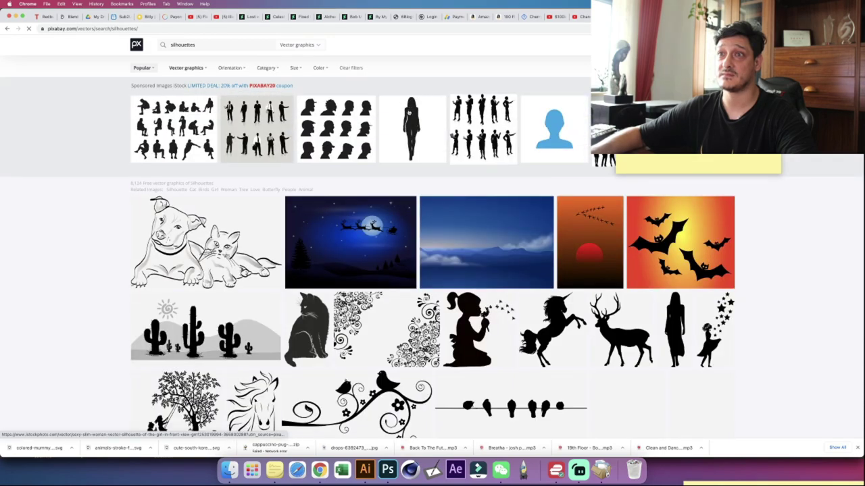
scroll(409, 112, "down", 10)
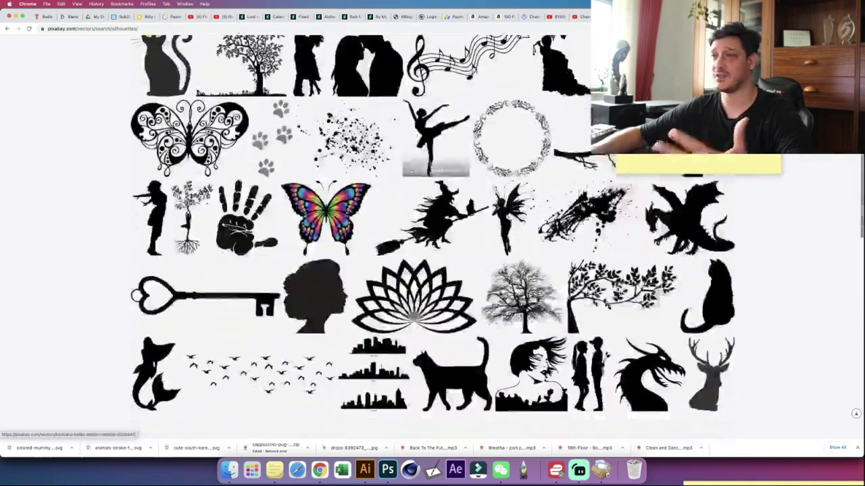
scroll(432, 237, "down", 3)
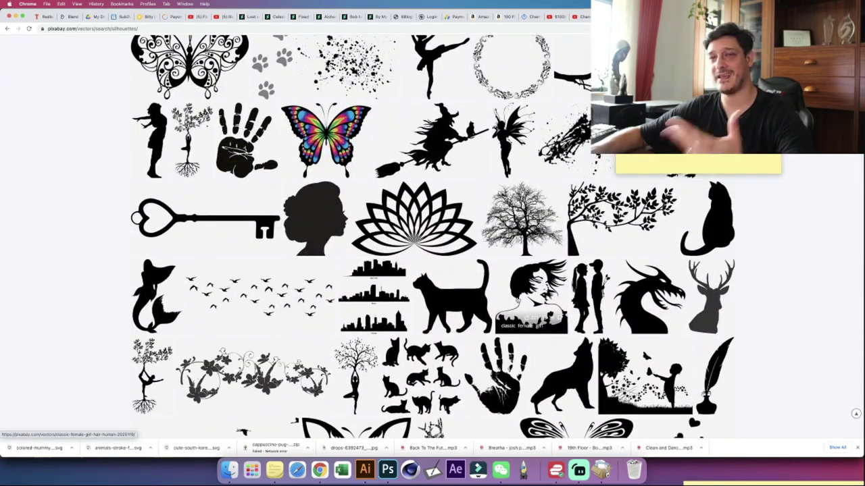
Step: Copy the mammoth silhouette from Illustrator into the Photoshop document as a Smart Object, and enlarge it to nearly the full canvas height
left_click(387, 470)
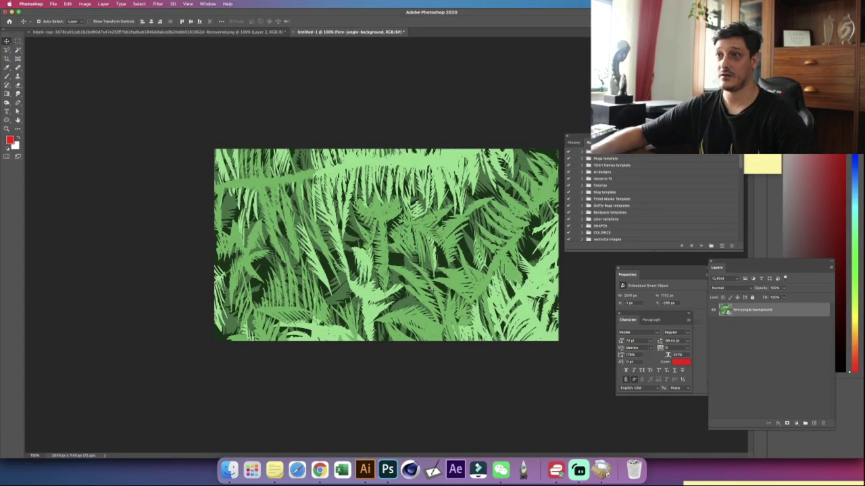
left_click(365, 470)
key("a")
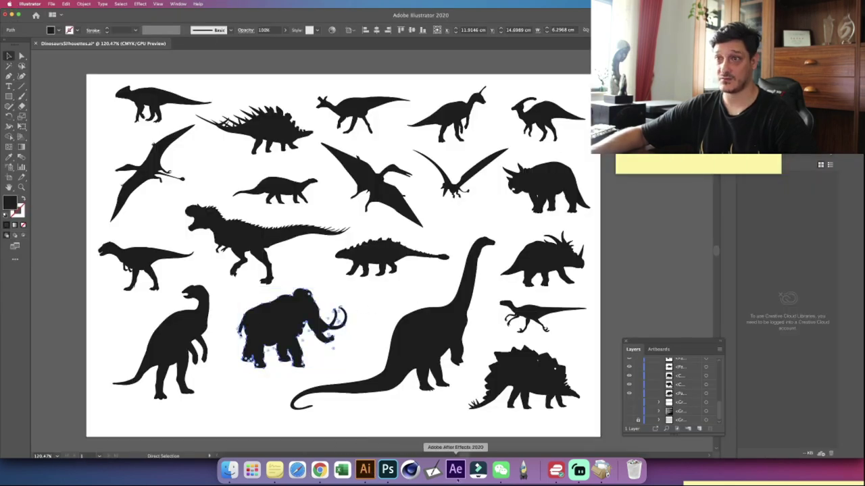
left_click(387, 471)
key("super+v")
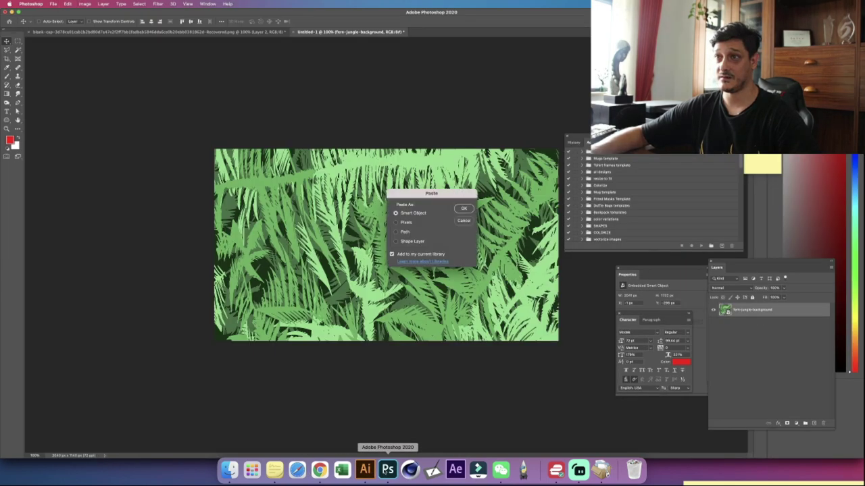
left_click(462, 209)
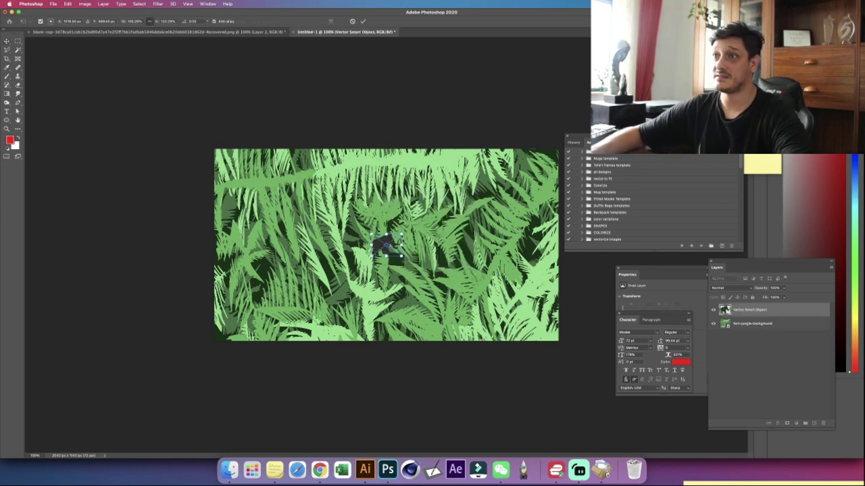
left_click_drag(401, 256, 514, 339)
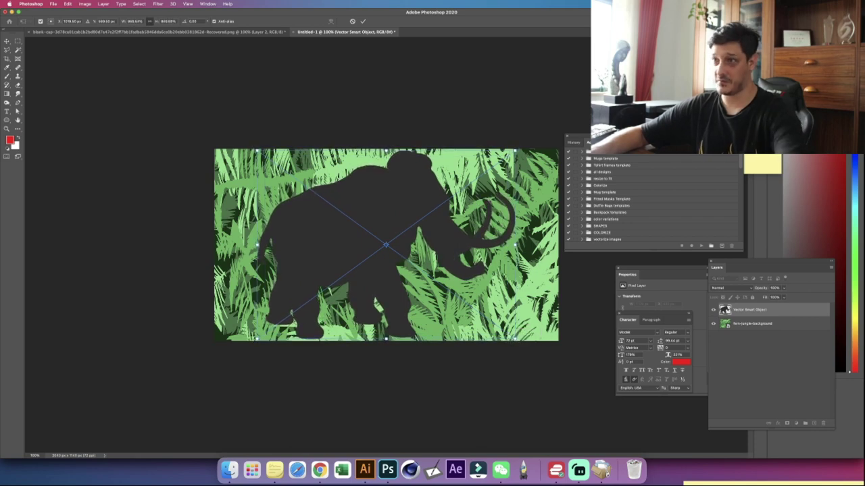
key("Return")
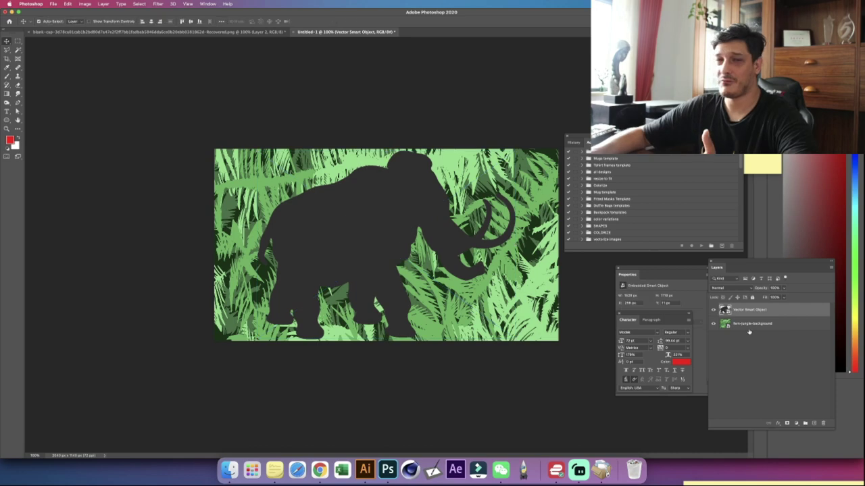
Step: Move the fern jungle layer above the mammoth and clip it to the silhouette, giving the silhouette Bevel & Emboss and Drop Shadow effects
left_click_drag(747, 325, 748, 306)
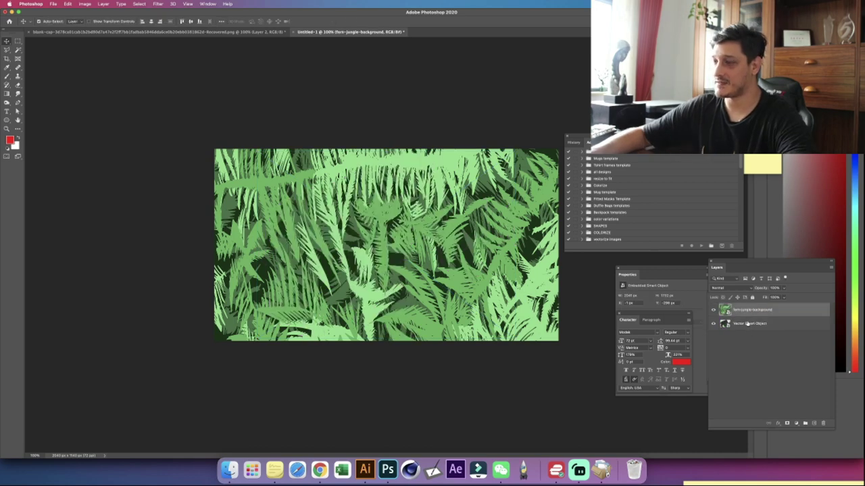
left_click(753, 317, "alt")
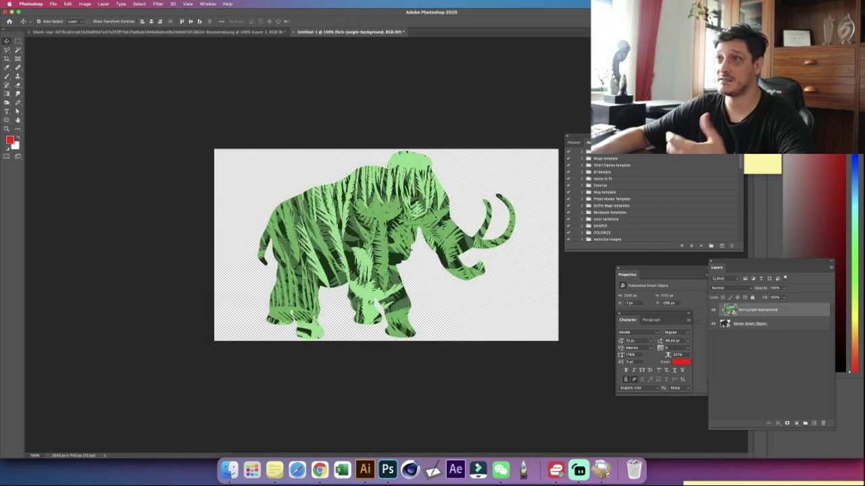
key("F2")
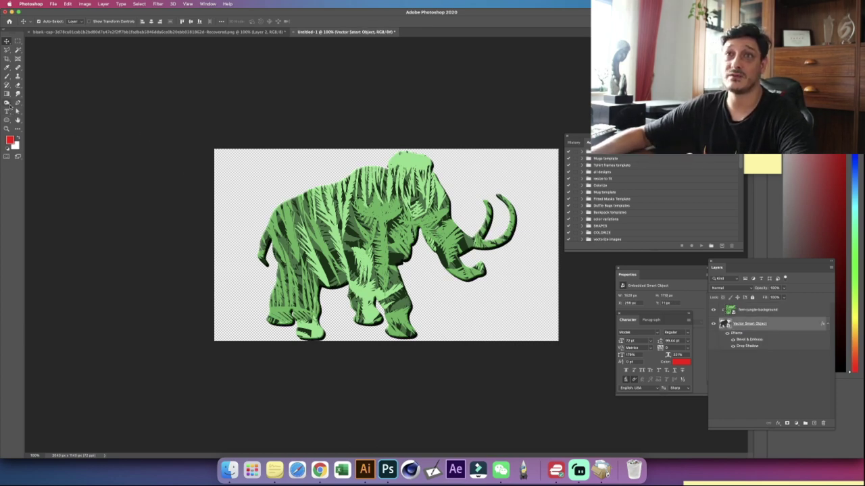
Step: Activate the Custom Shape tool and expand the 2019 Shapes set within Legacy Shapes and More
left_click(7, 112)
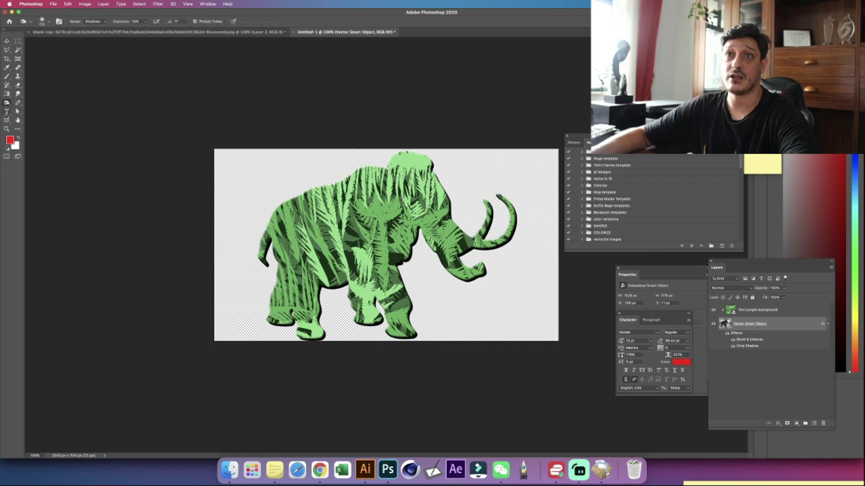
left_click(7, 120)
right_click(7, 122)
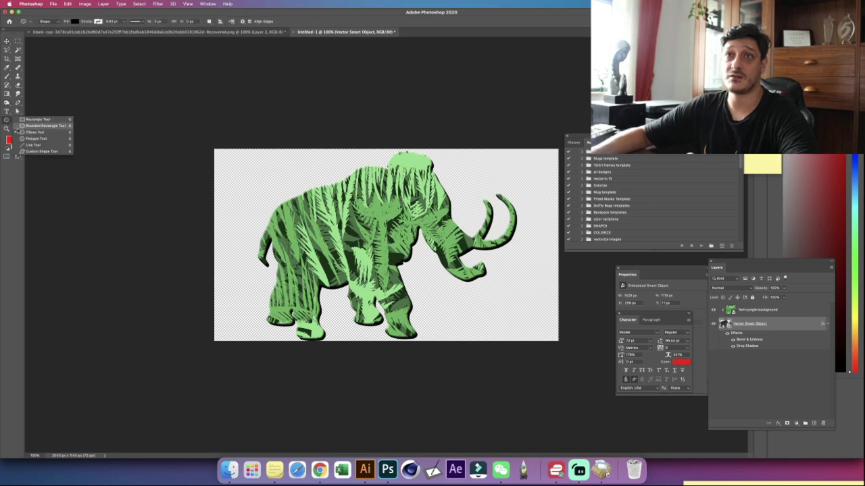
left_click(37, 152)
left_click(271, 22)
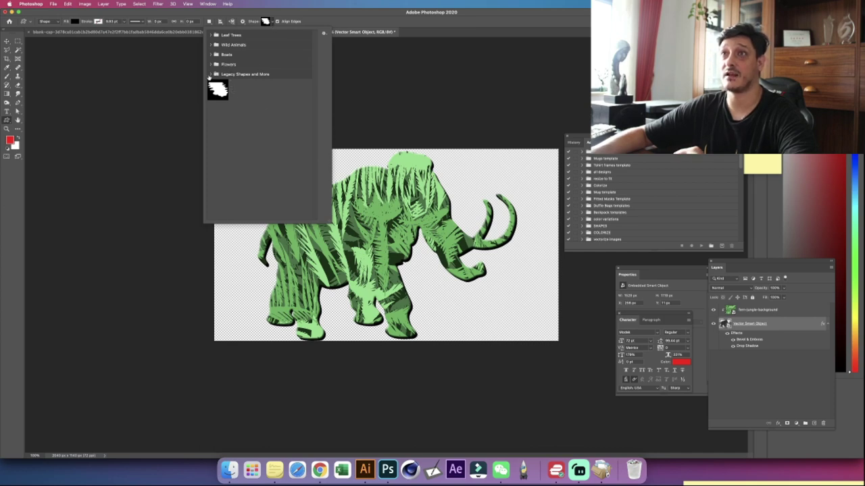
left_click(216, 74)
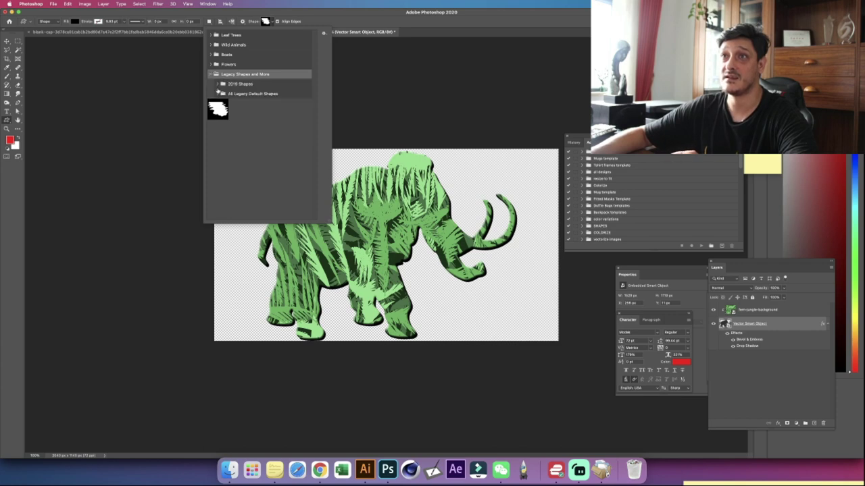
left_click(216, 85)
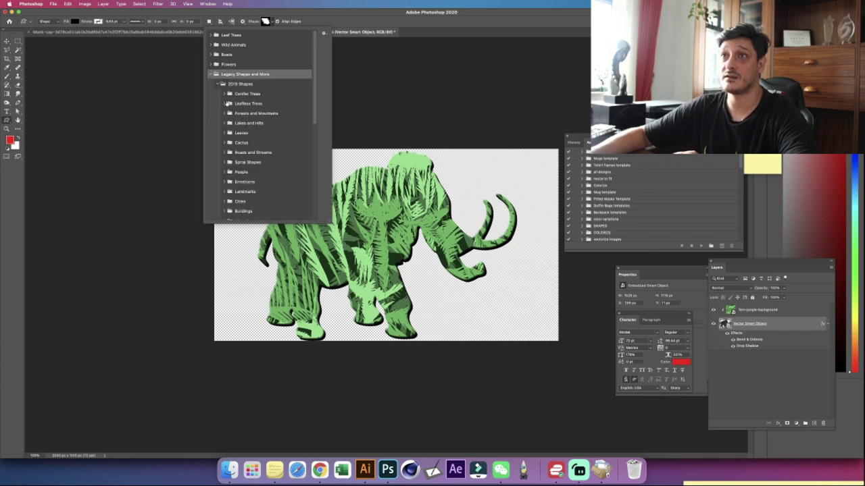
Step: Browse the Conifer Trees, Leafless Trees, Forests and Mountains, and Lakes and Hills shape groups for additional shapes
left_click(225, 93)
left_click(225, 94)
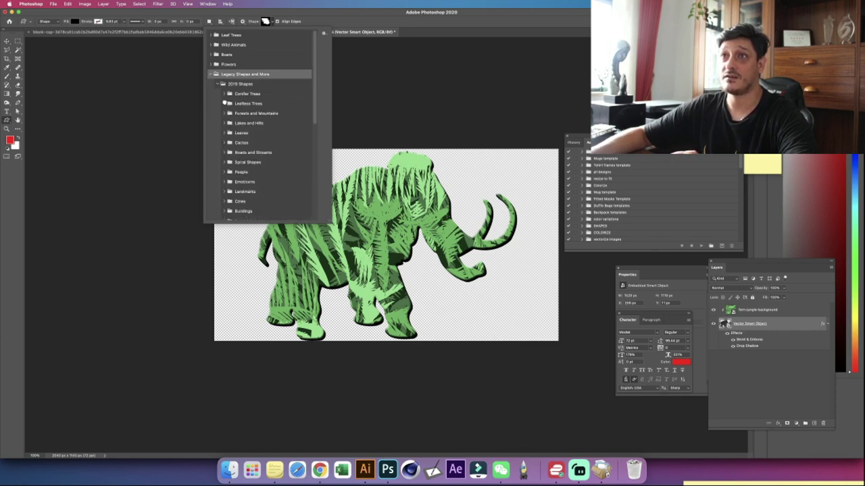
left_click(225, 104)
left_click(225, 103)
left_click(225, 114)
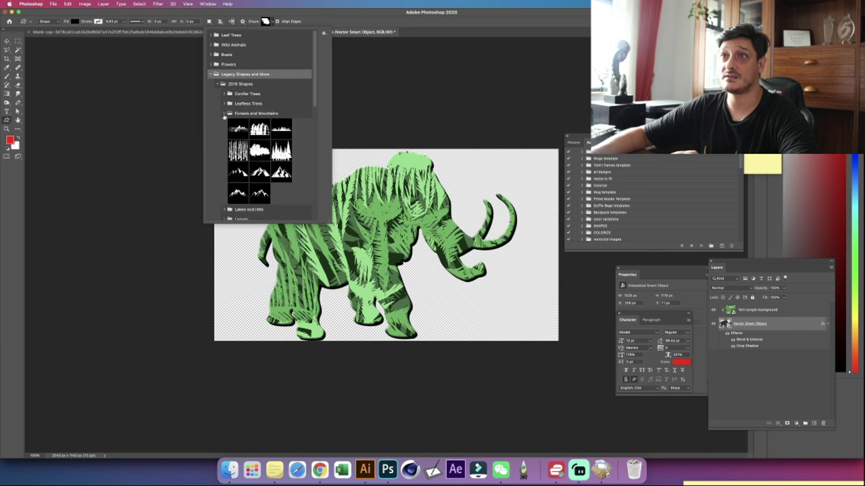
left_click(225, 113)
left_click(225, 123)
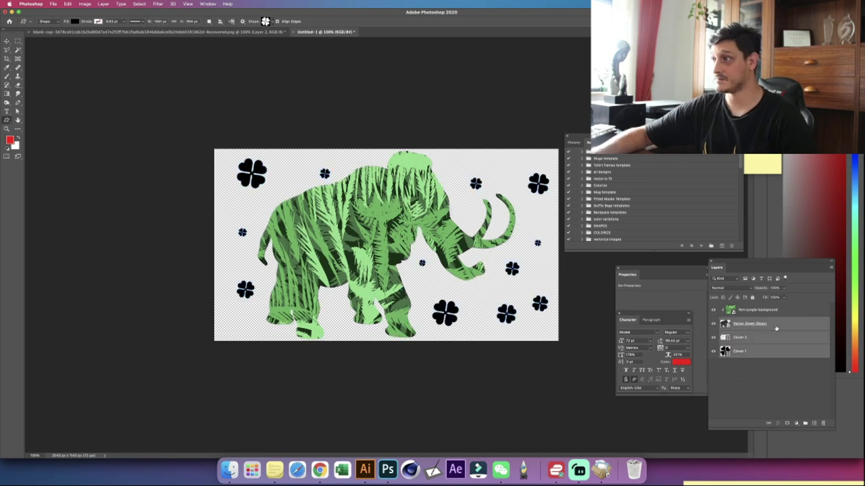
Step: Merge the mammoth and clover layers into one layer, and clip the fern jungle layer to it
right_click(763, 338)
left_click(766, 311)
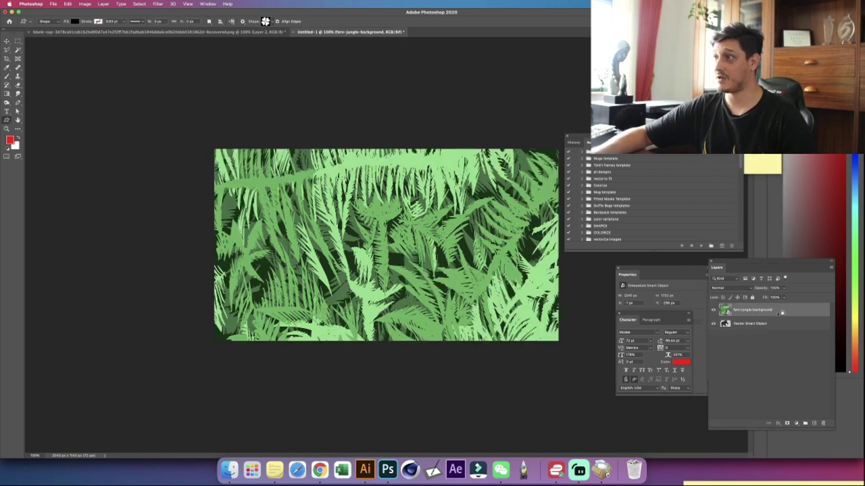
left_click(719, 317, "alt")
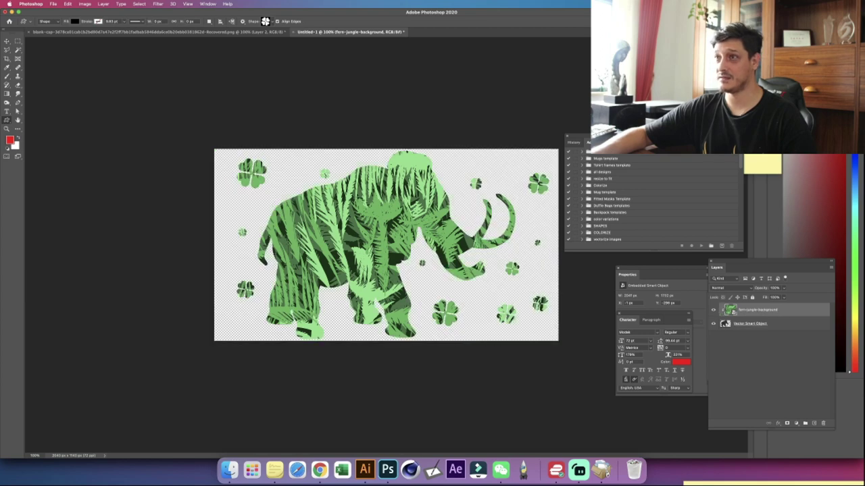
Step: Try Drop Shadow and Bevel & Emboss effects on the merged mammoth and clover layer, and discard them
double_click(802, 329)
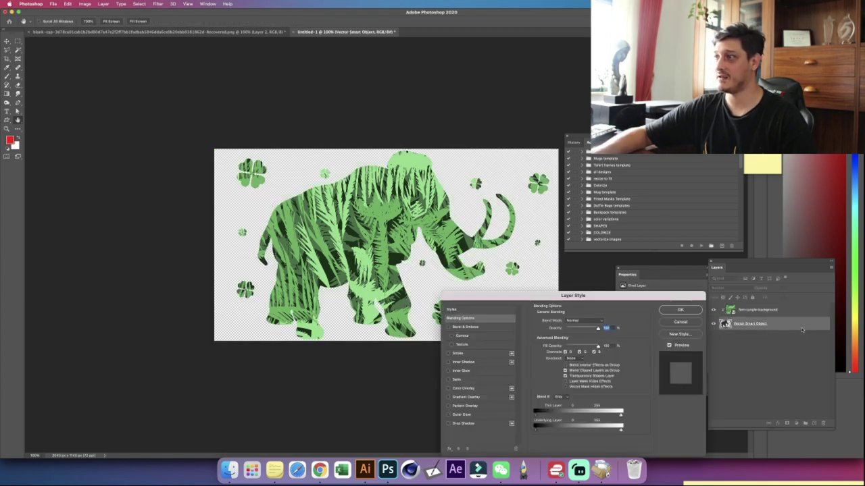
left_click(448, 423)
left_click(447, 327)
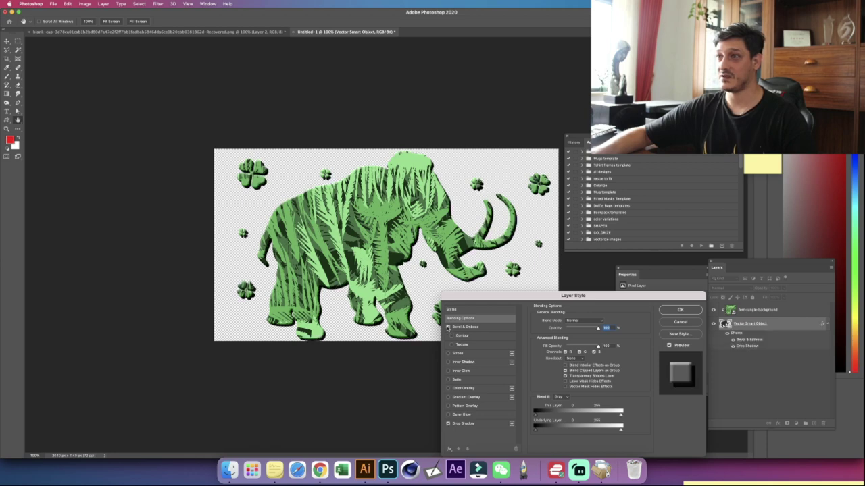
left_click(673, 323)
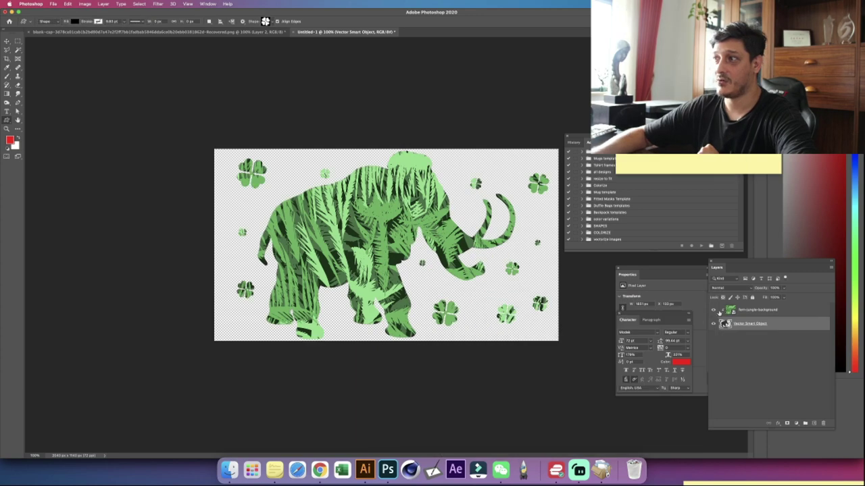
Step: Hide the fern jungle layer and export the mammoth and clover shapes as a PNG named "shape 2" in the test 1 folder
left_click(712, 309)
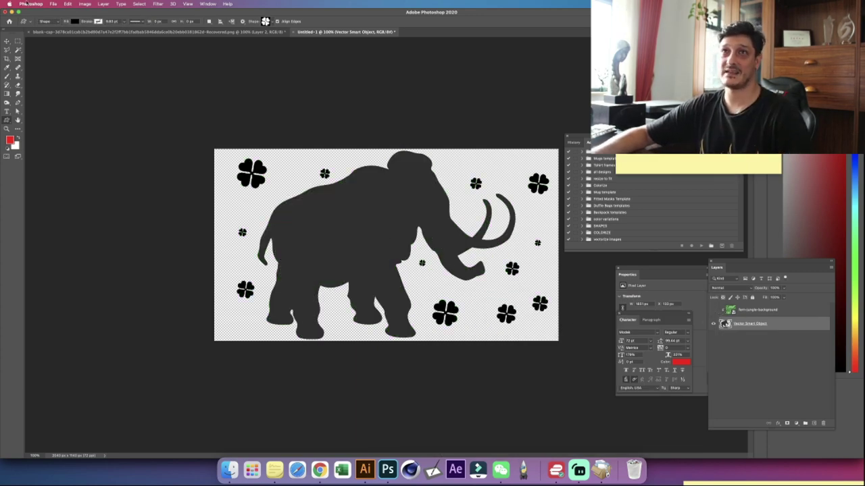
left_click(52, 4)
mouse_move(68, 93)
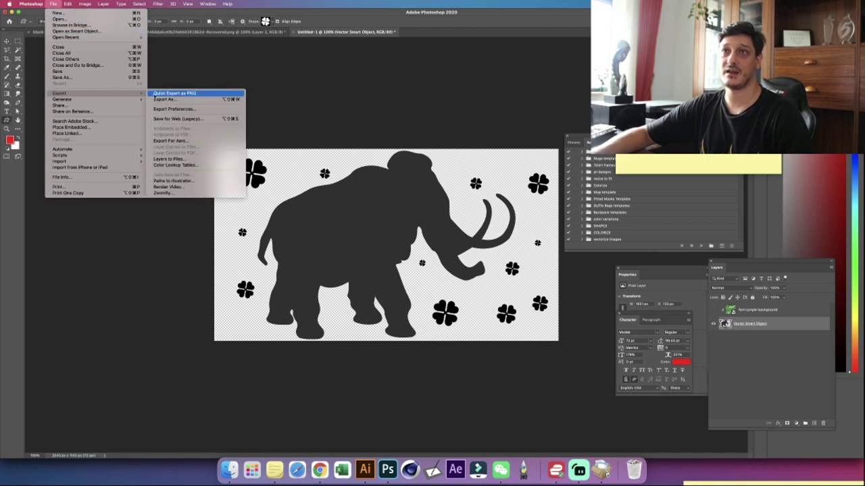
left_click(163, 93)
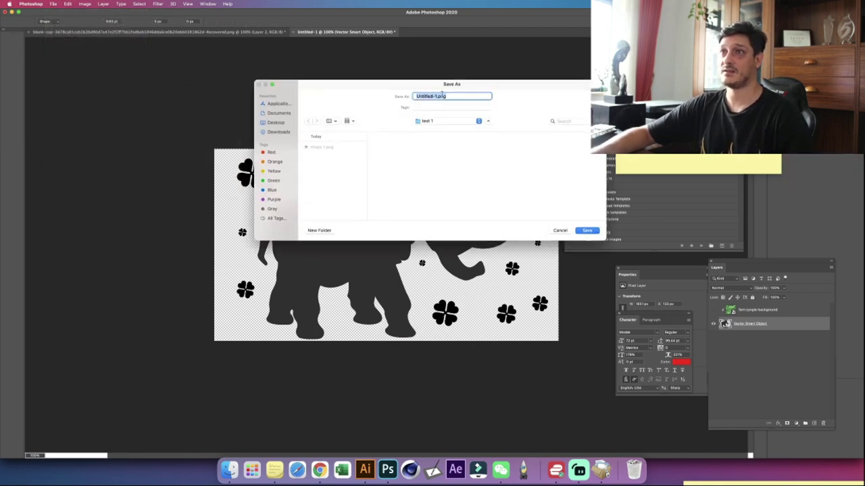
type("shape 2")
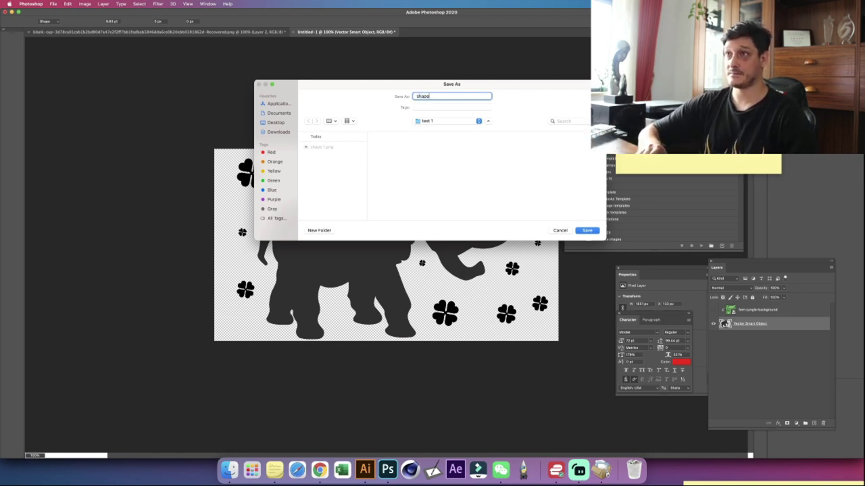
left_click(587, 231)
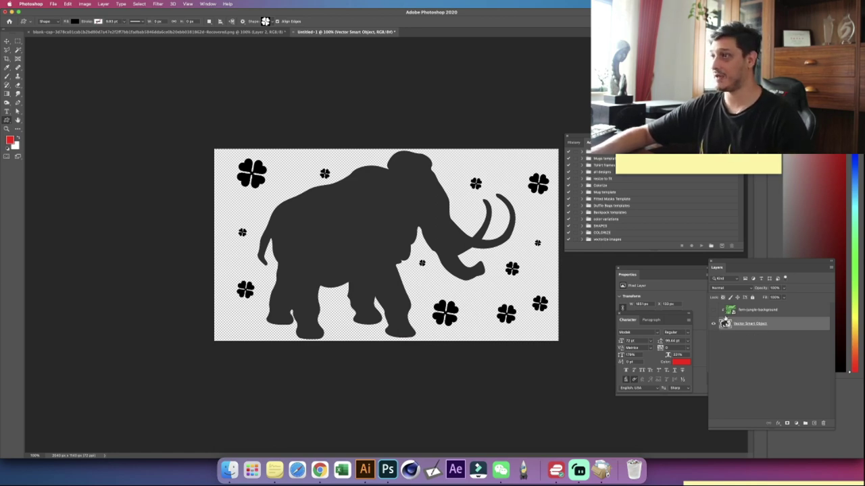
Step: Show the fern jungle layer again, release its clipping mask, and delete the merged mammoth and clover layer
left_click(714, 310)
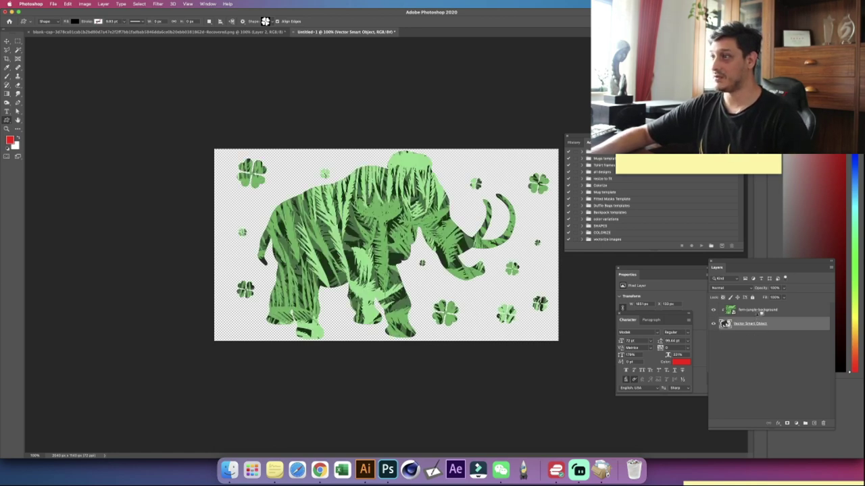
left_click(759, 316, "alt")
left_click_drag(750, 324, 822, 424)
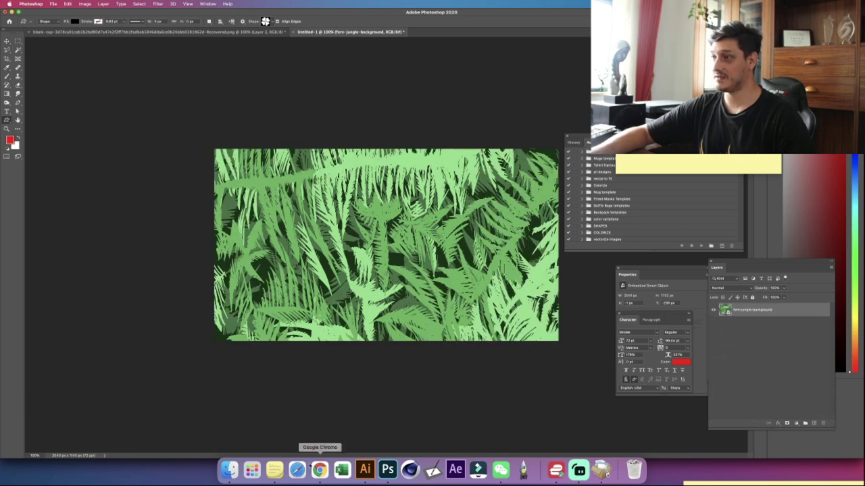
Step: Switch to Finder to view the exported shape PNGs in the test 1 folder
left_click(229, 468)
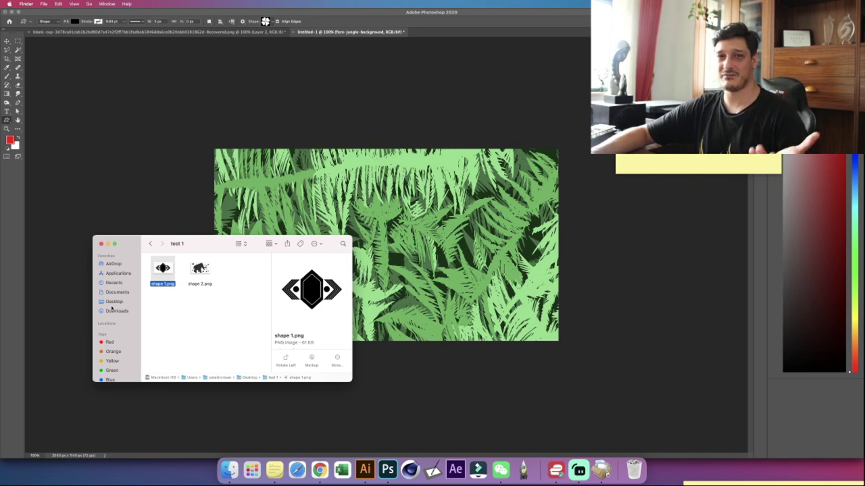
Step: Place Sunglasses_005-01.png from the Desktop over the fern jungle artwork
scroll(112, 310, "down", 1)
scroll(112, 310, "down", 1)
key("super+Up")
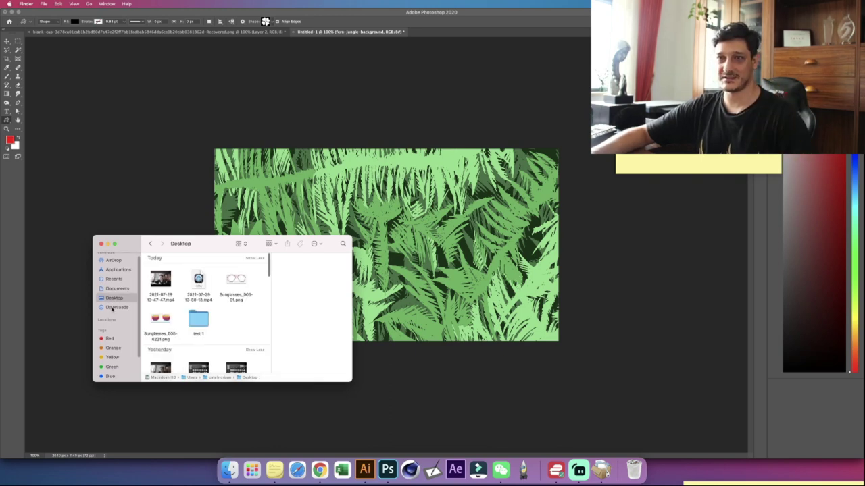
left_click(235, 280)
left_click(160, 319)
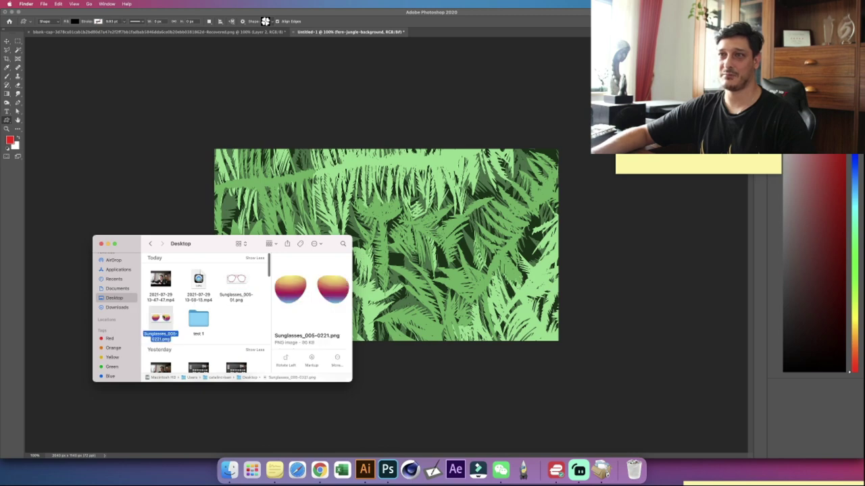
left_click(236, 281)
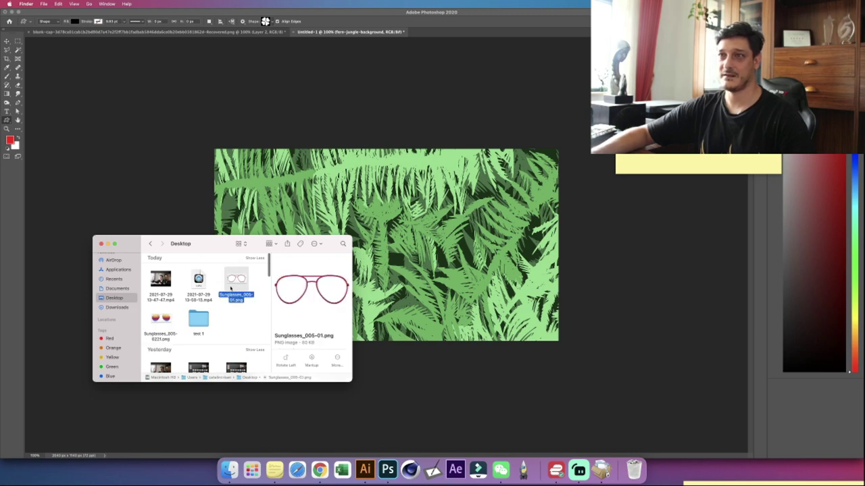
left_click_drag(230, 288, 385, 244)
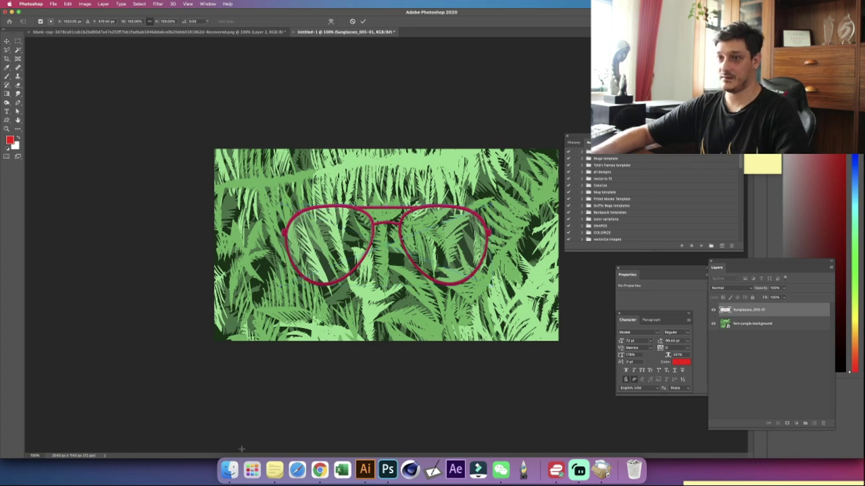
key("Return")
Step: Place the Sunglasses_005-0221.png lenses from the Desktop and move their layer below the sunglasses frame layer
left_click(229, 470)
left_click(161, 307)
left_click_drag(161, 307, 385, 243)
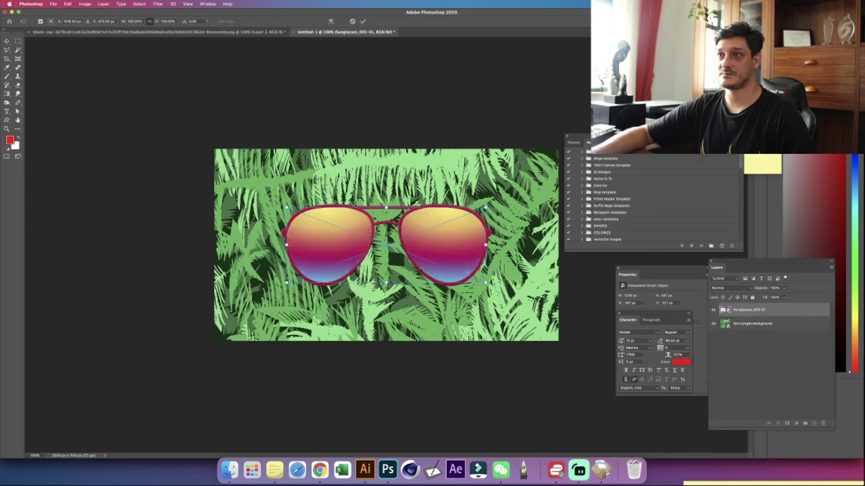
left_click(362, 20)
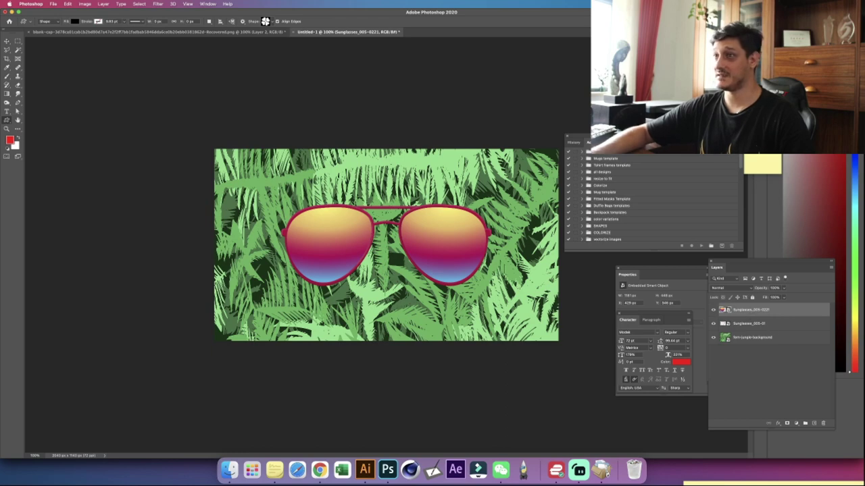
left_click_drag(743, 309, 765, 330)
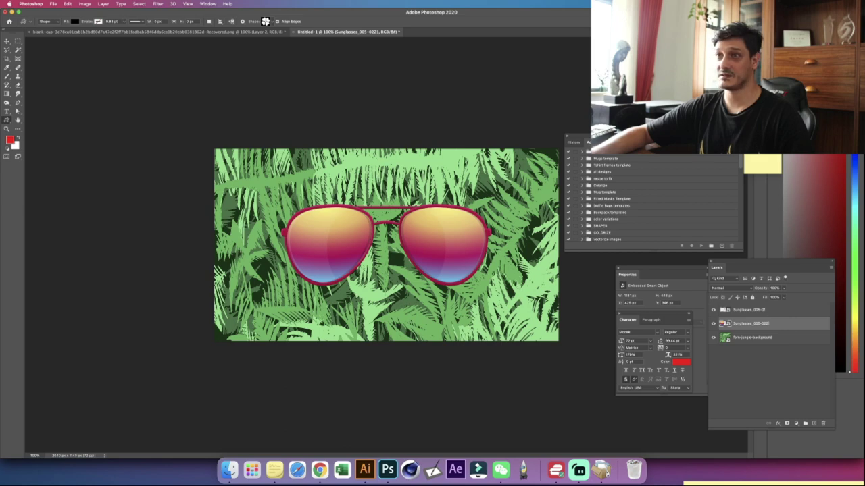
Step: Scale the sunglasses frame and lenses layers together from their centre until they nearly span the canvas width
left_click(758, 309, "shift")
key("super+t")
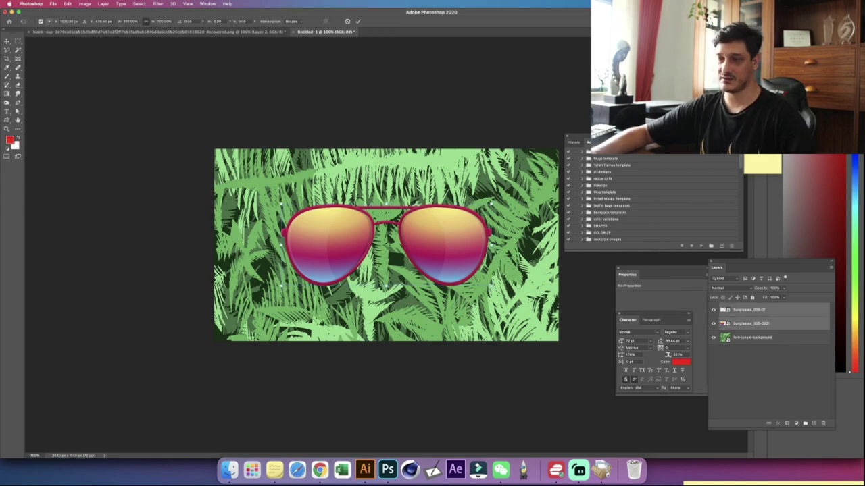
left_click_drag(490, 239, 555, 243)
key("super+equal")
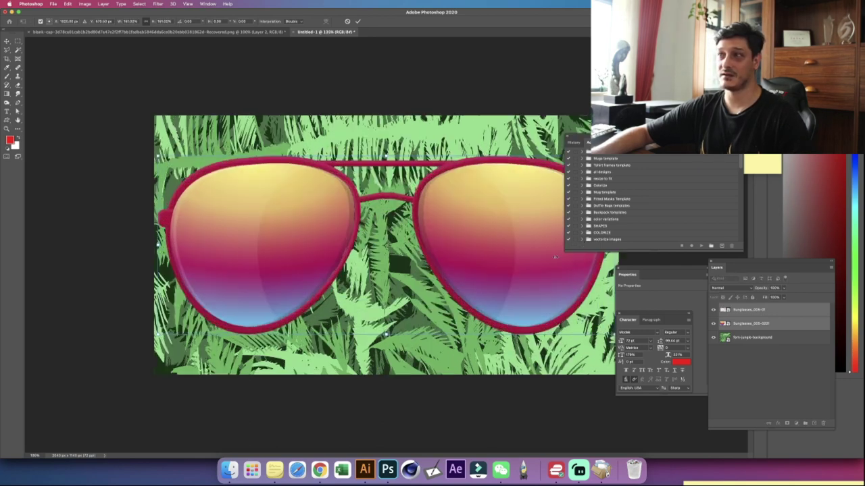
key("Return")
key("z")
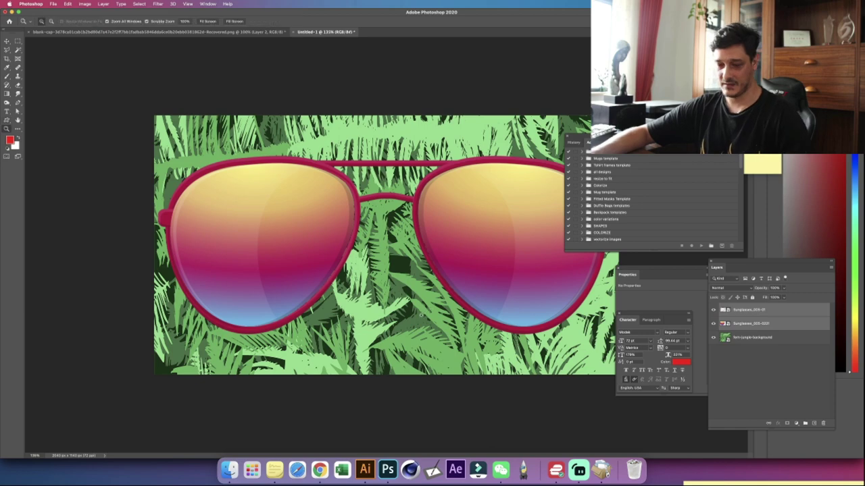
key("super+minus")
key("u")
Step: Move the fern jungle layer between the sunglasses frame and lenses layers and clip it to the lenses
left_click(745, 338)
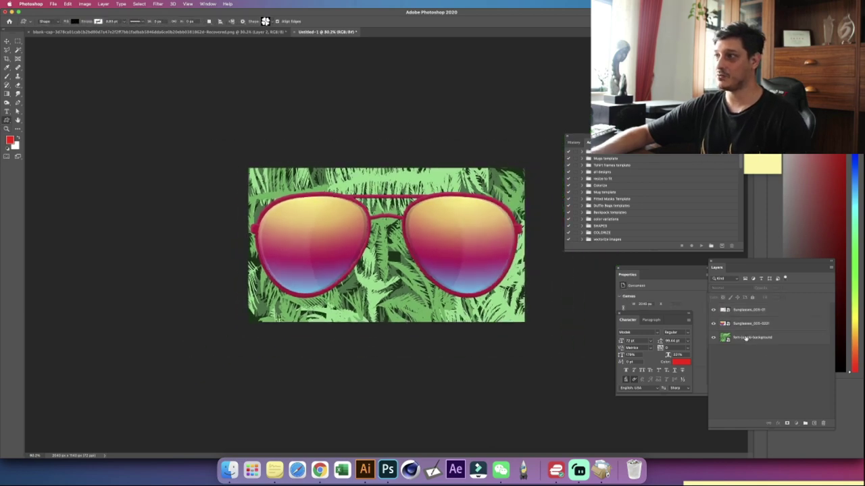
left_click(745, 338)
left_click_drag(738, 340, 757, 331)
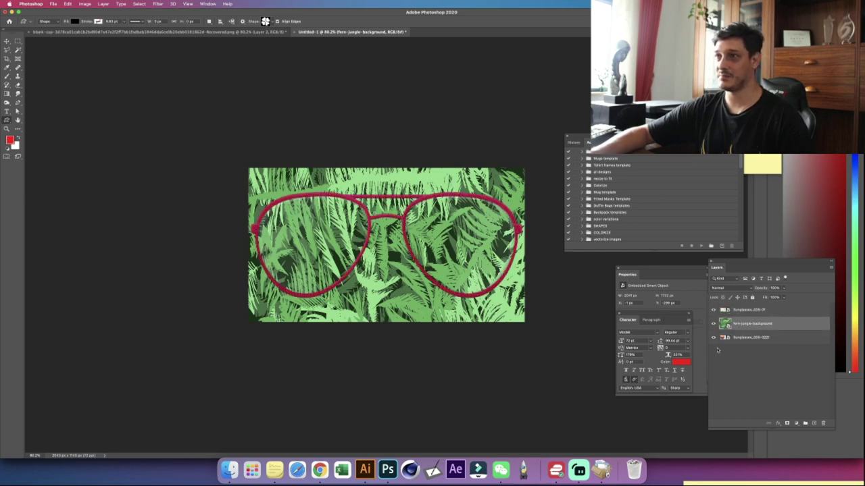
left_click(761, 329, "alt")
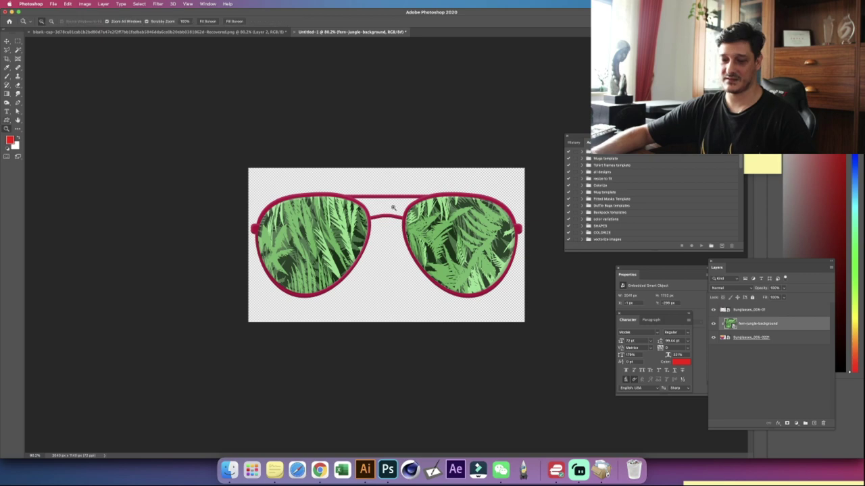
left_click(381, 249, "ctrl")
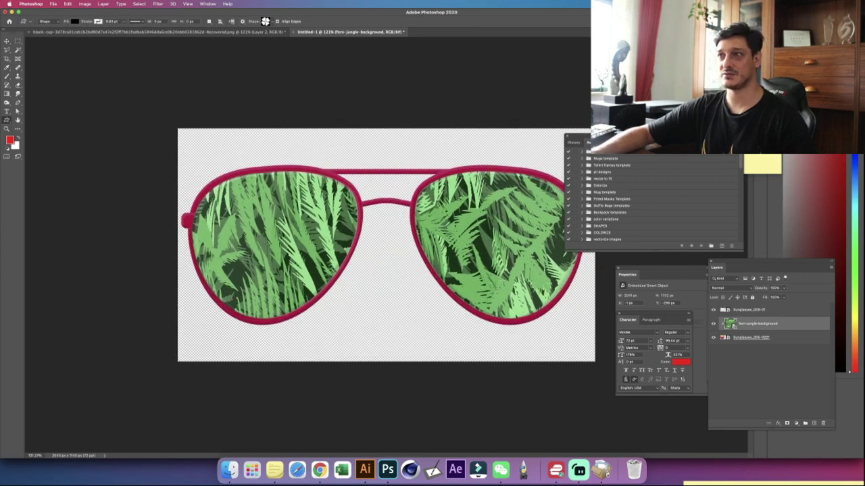
left_click(385, 245, "ctrl+alt")
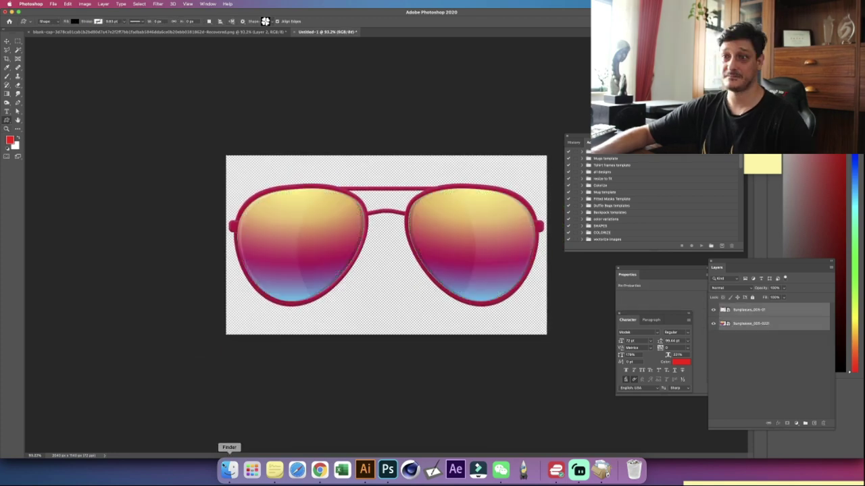
Step: Switch to Finder and move Sunglasses_005-01.png and Sunglasses_005-0221.png into the test 1 folder on the Desktop
left_click(230, 469)
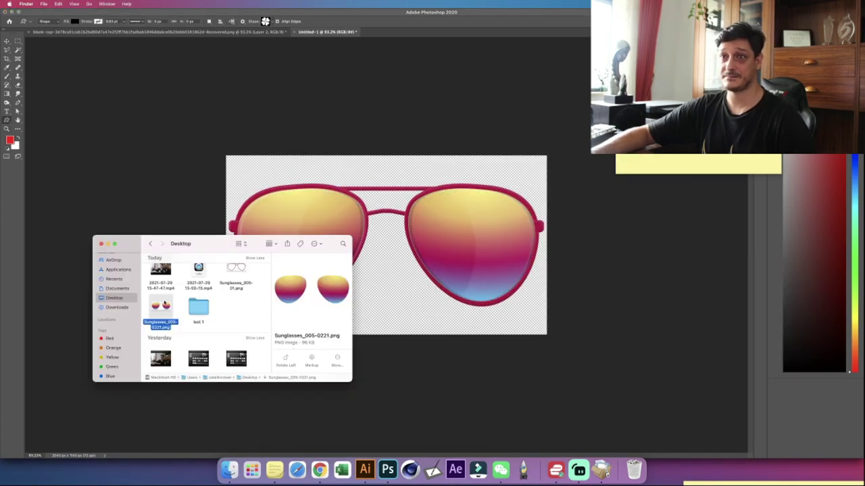
scroll(199, 307, "up", 2)
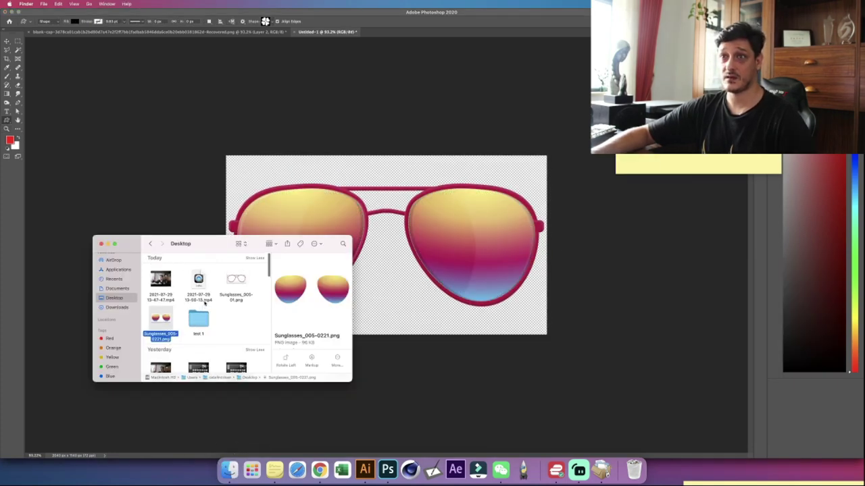
left_click(231, 285, "super")
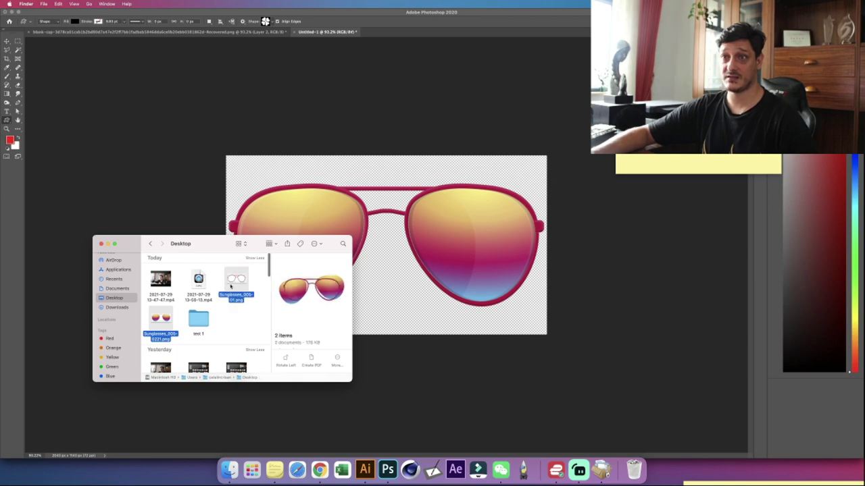
left_click_drag(231, 285, 204, 322)
double_click(228, 283)
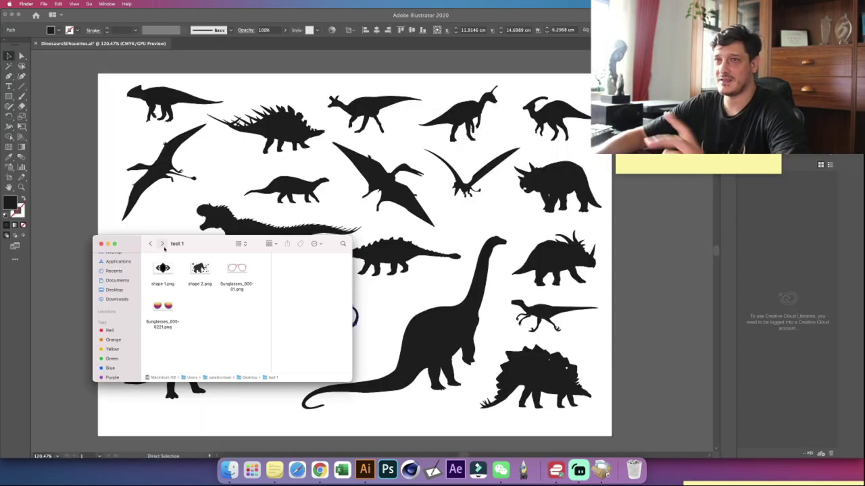
Step: Go back to the collection1 folder and open egyptian_desert_landscape.png in Adobe Photoshop 2020
left_click(151, 245)
left_click(151, 245)
left_click(151, 246)
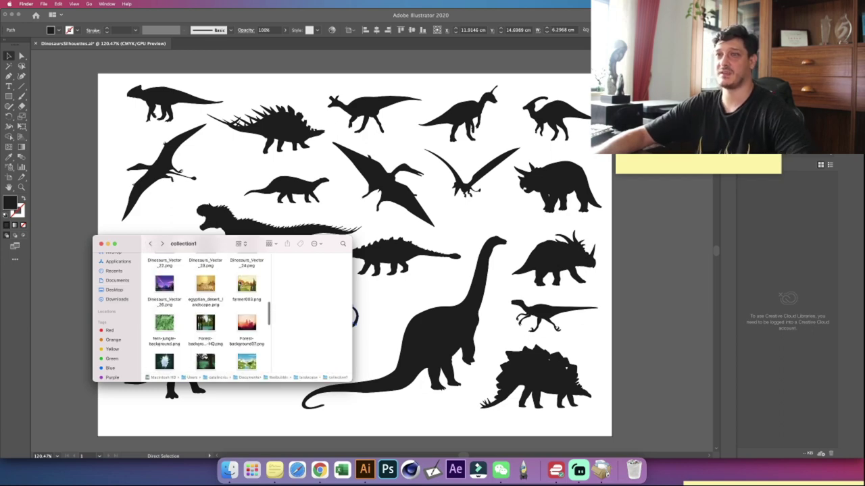
left_click(247, 285)
left_click(206, 284)
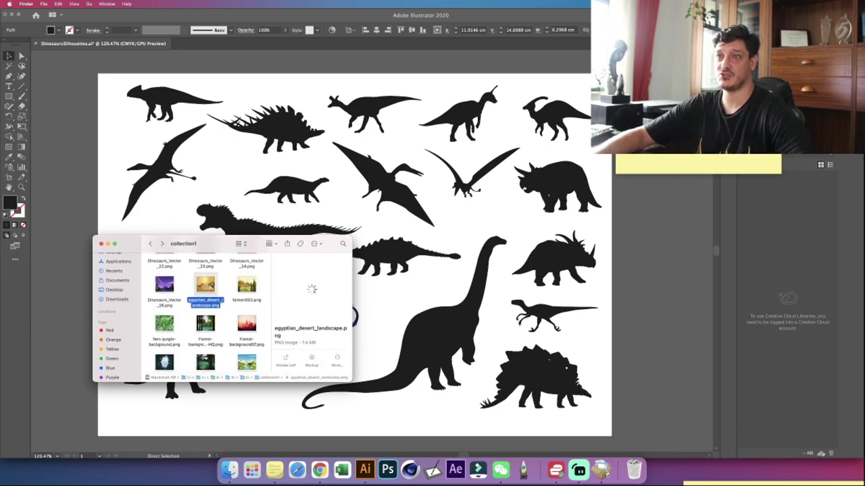
right_click(210, 285)
mouse_move(326, 303)
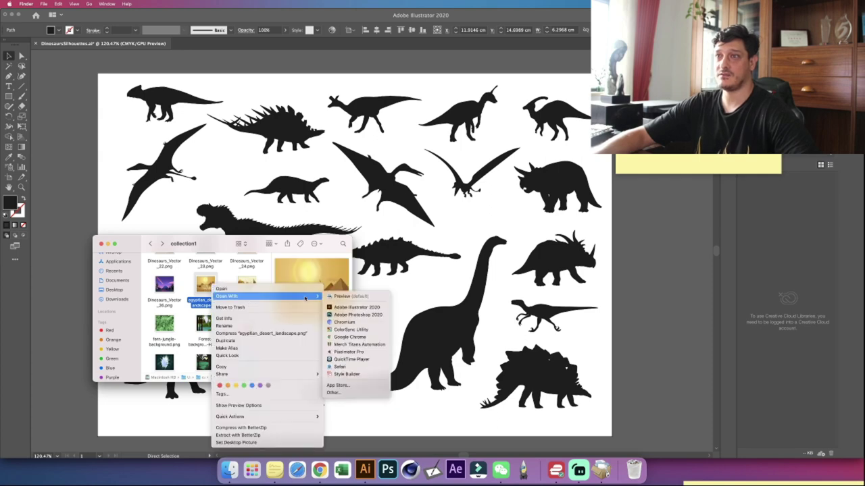
left_click(357, 314)
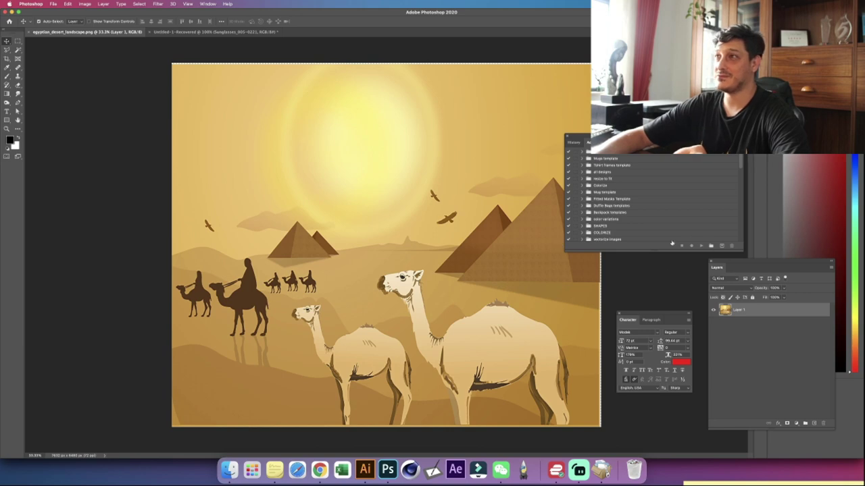
Step: Create a new action set named "test1" after the existing sets
left_click_drag(634, 138, 561, 134)
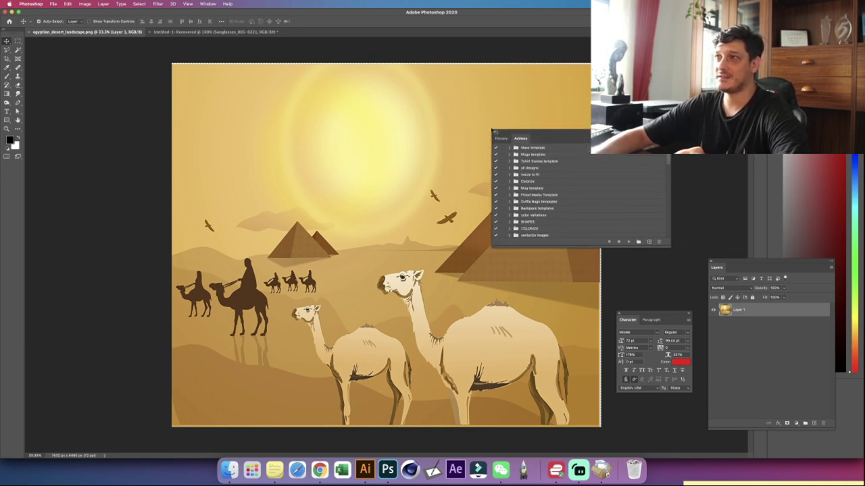
left_click(493, 133)
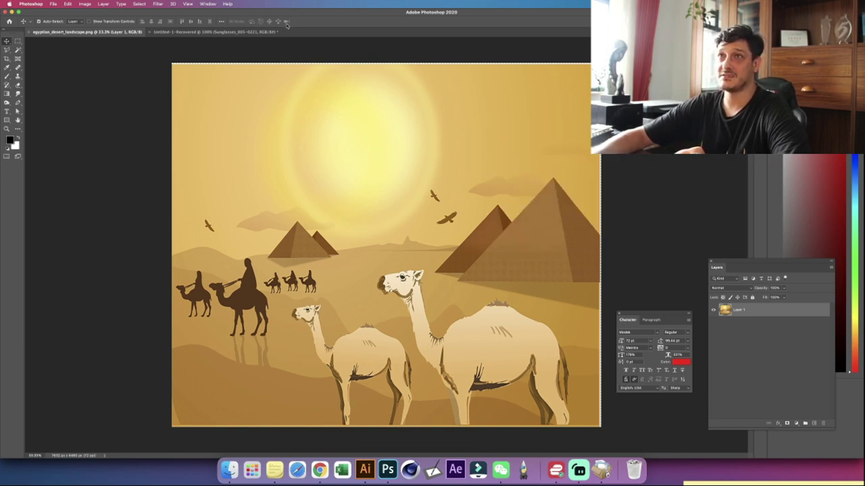
left_click(211, 4)
left_click(213, 47)
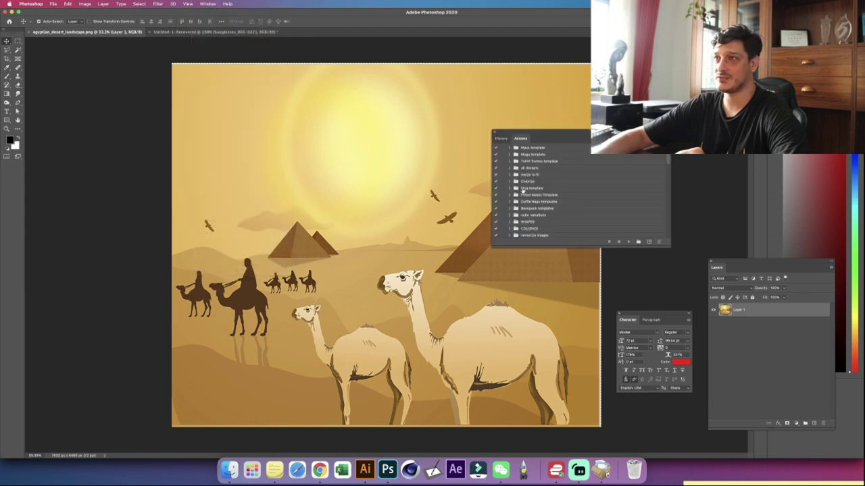
scroll(580, 217, "down", 10)
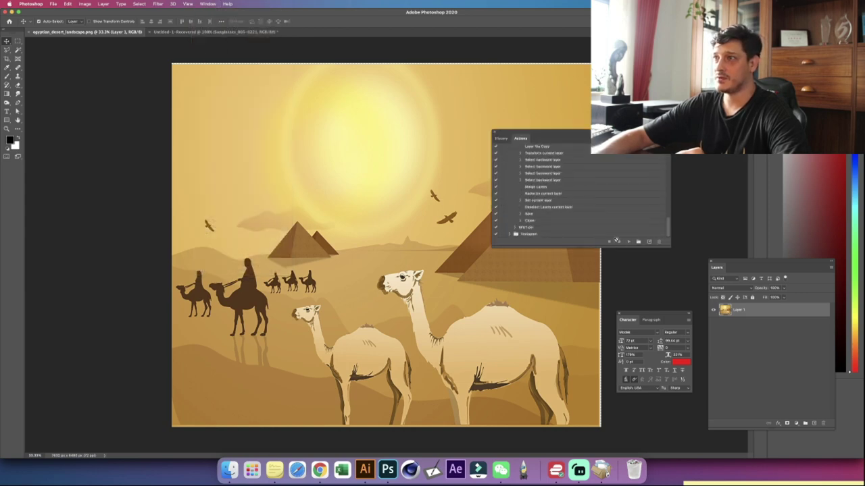
left_click(638, 242)
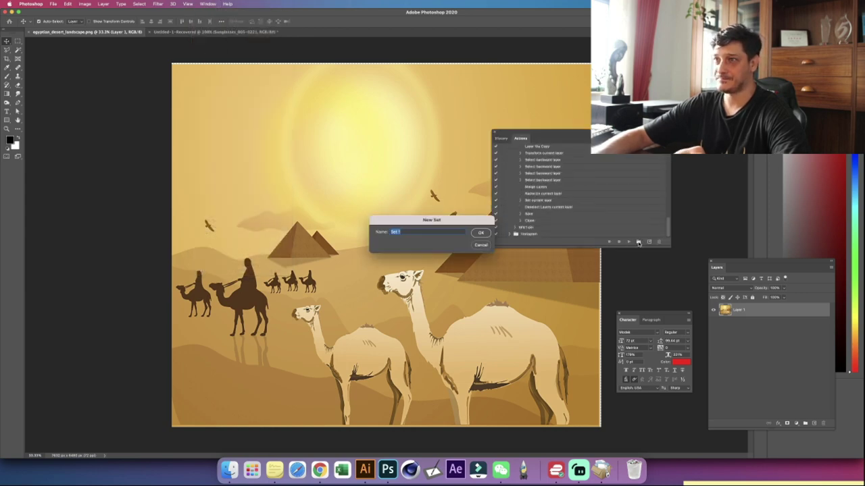
type("tes")
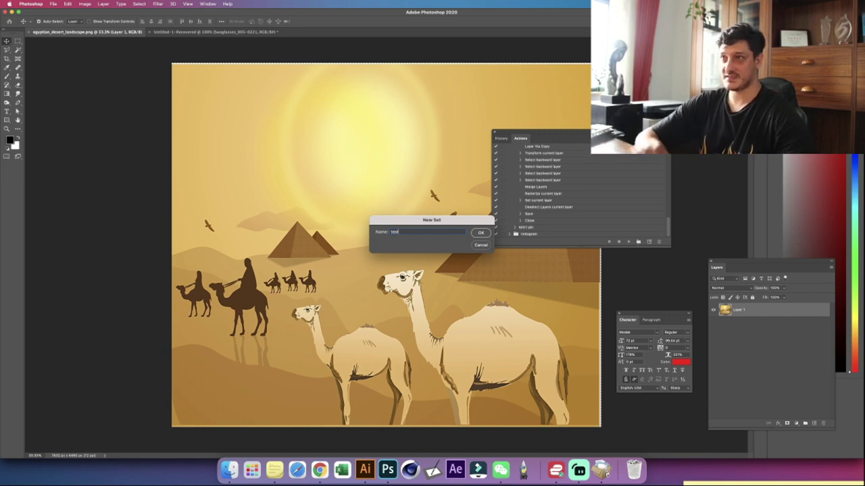
key("Return")
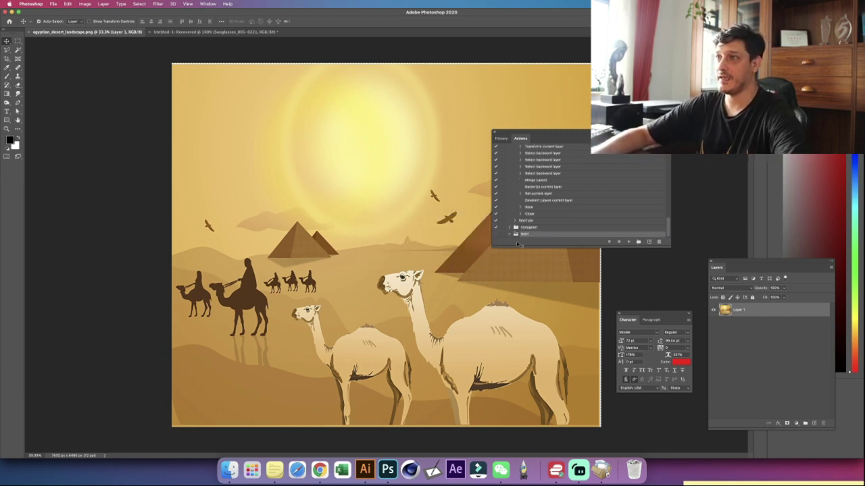
Step: Start recording an action named "shape1" in the test1 set and convert the desert landscape layer to a smart object
left_click(649, 242)
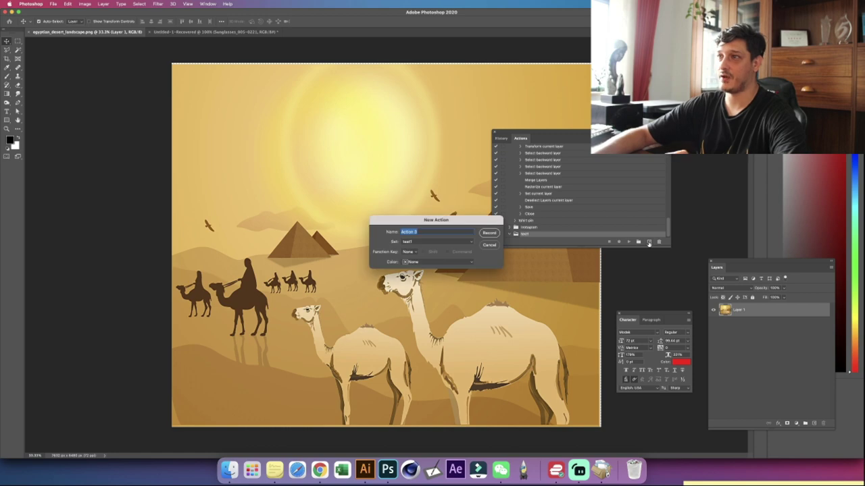
type("t")
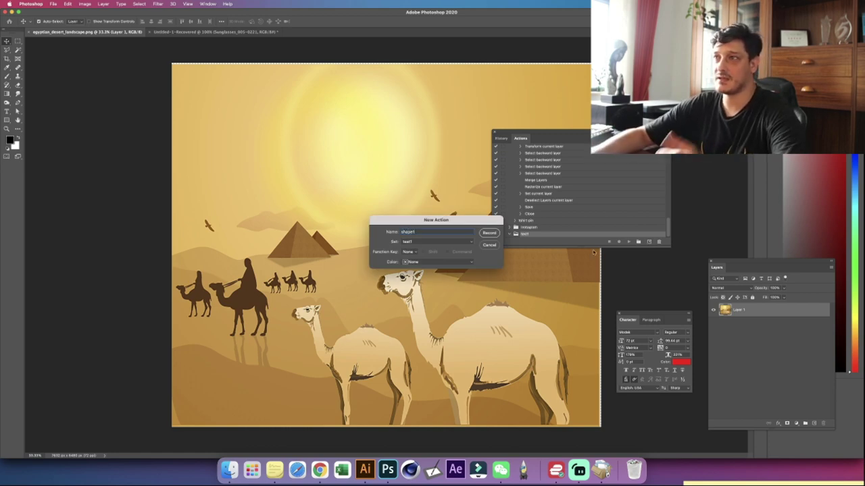
left_click(489, 233)
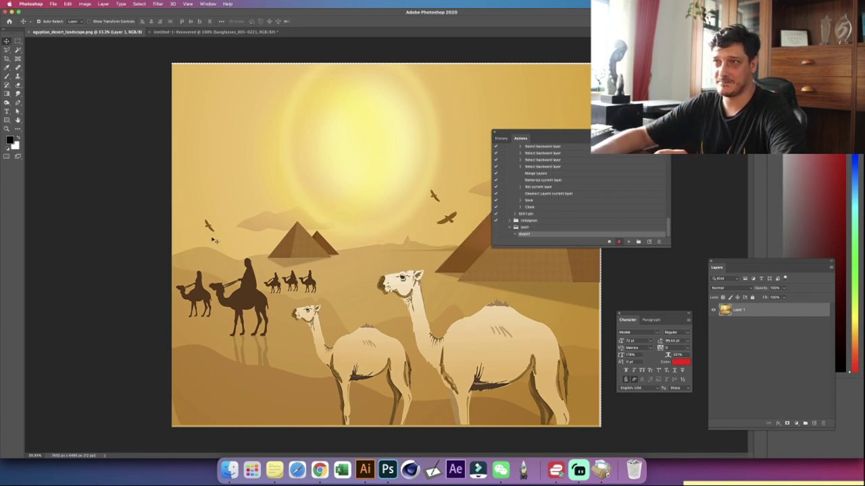
left_click(103, 4)
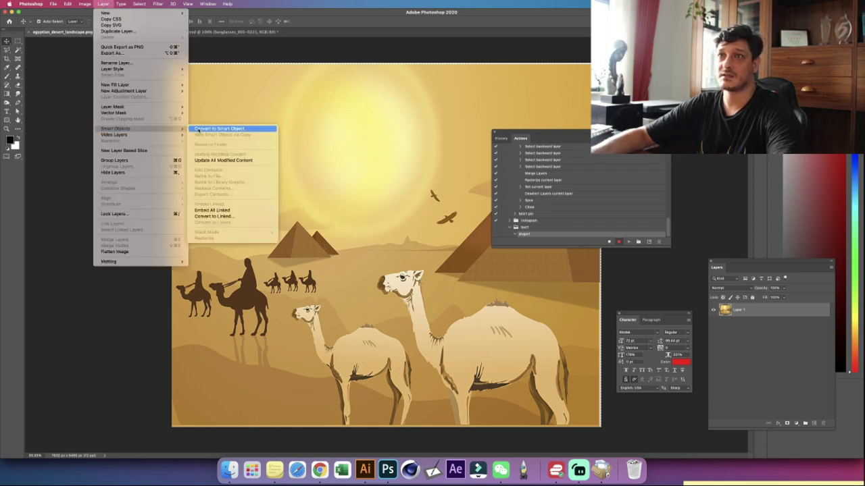
left_click(198, 128)
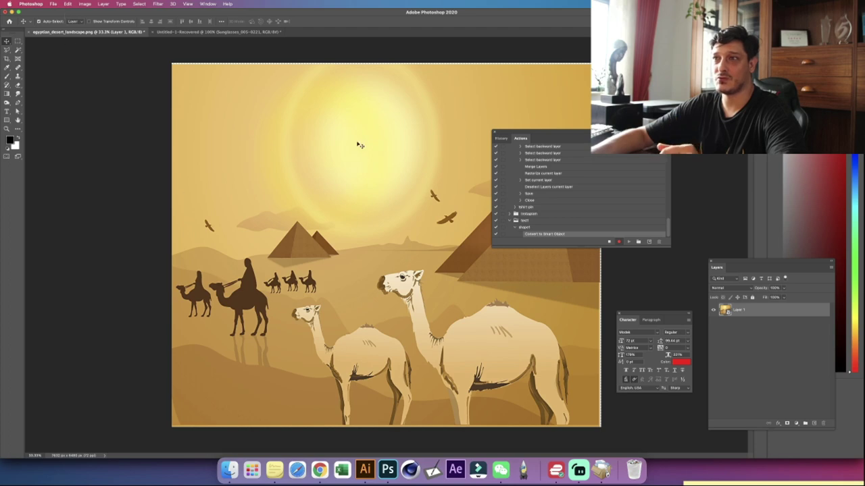
Step: Use Fit Image to constrain the desert landscape within 2040 pixels wide and 1140 pixels high
left_click(53, 4)
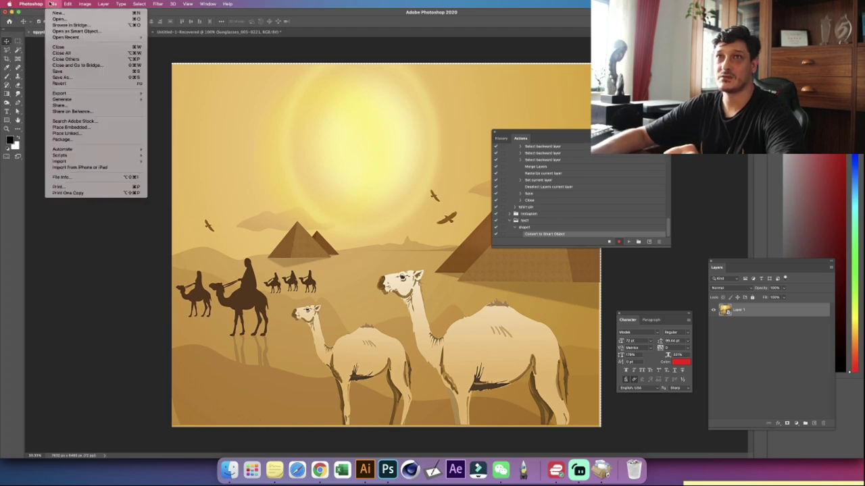
mouse_move(114, 163)
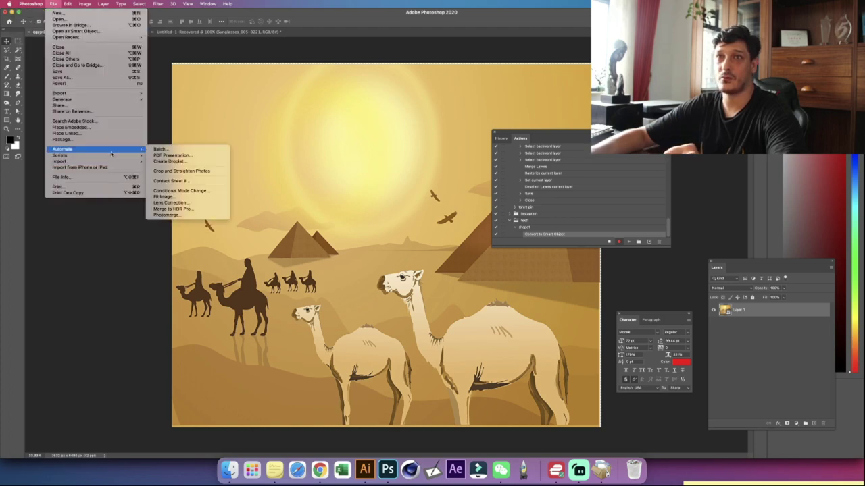
left_click(181, 197)
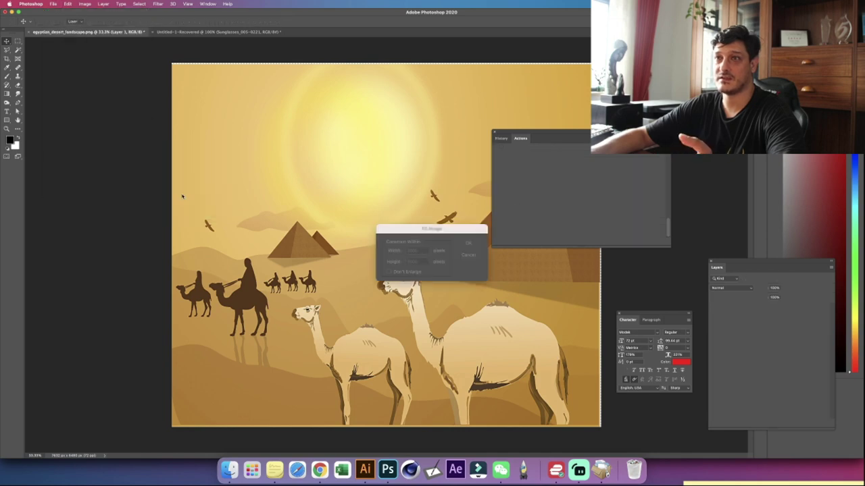
left_click_drag(423, 249, 386, 250)
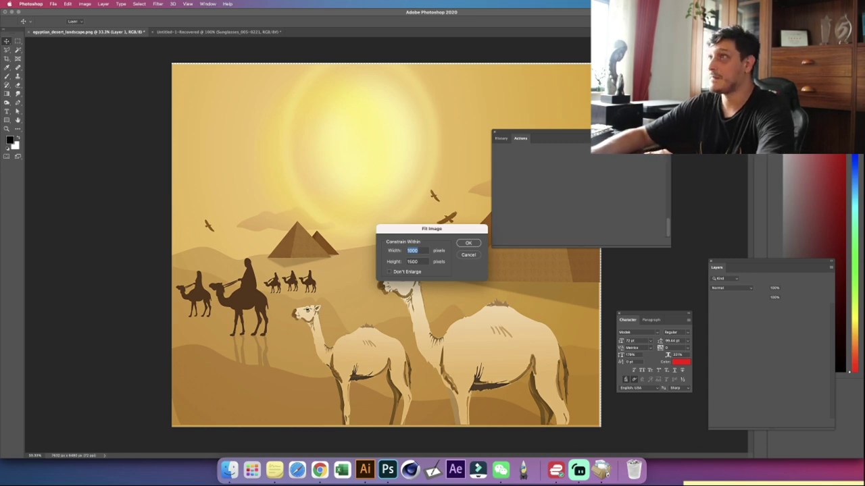
type("204")
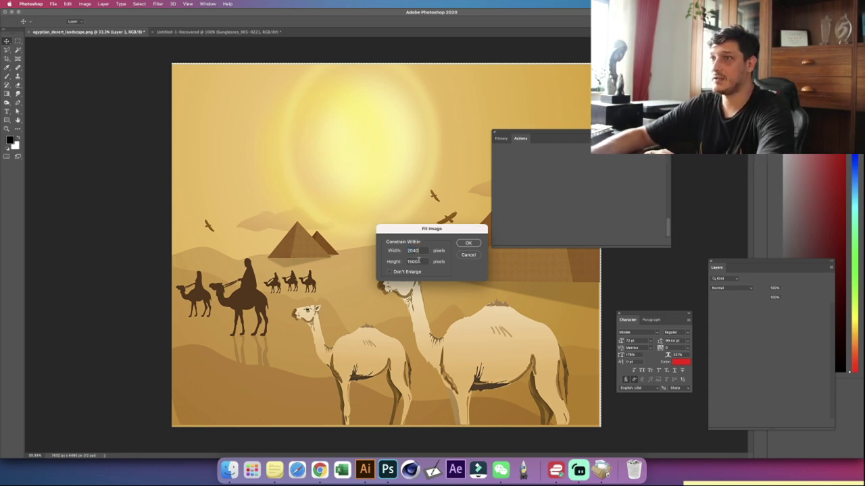
left_click_drag(419, 260, 399, 262)
type("14")
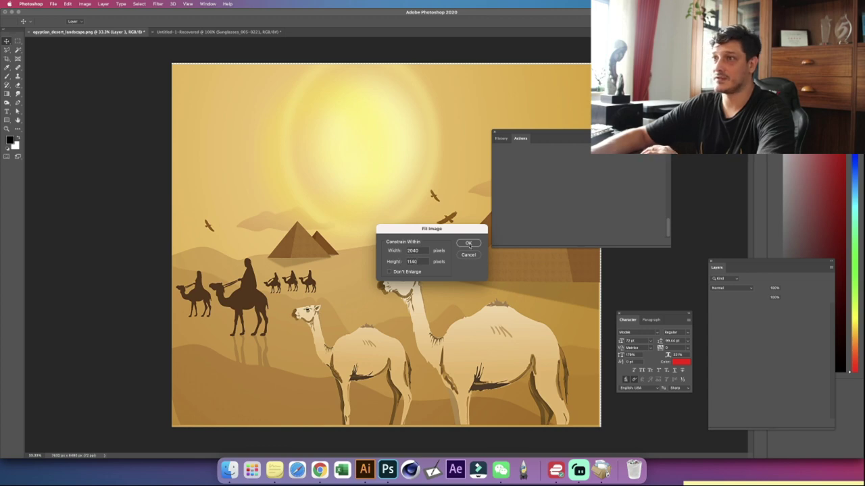
left_click(468, 243)
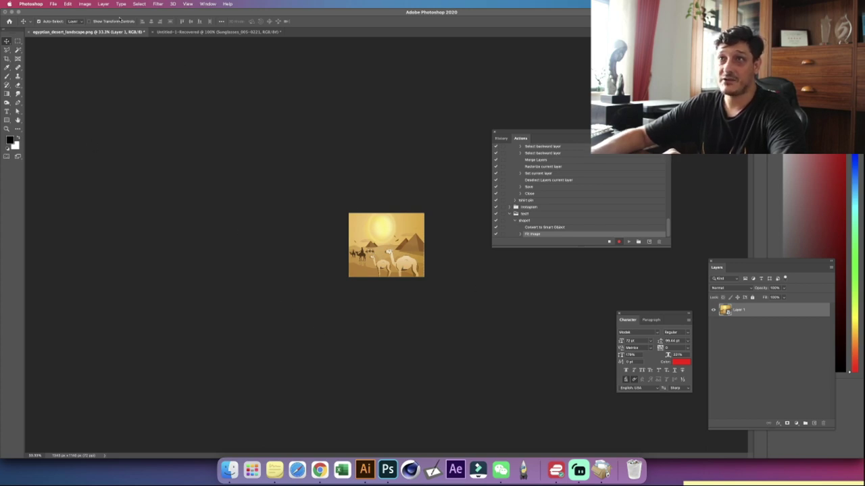
Step: Set the canvas size to 2040 by 1140 pixels, keeping the artwork anchored at the centre
left_click(84, 4)
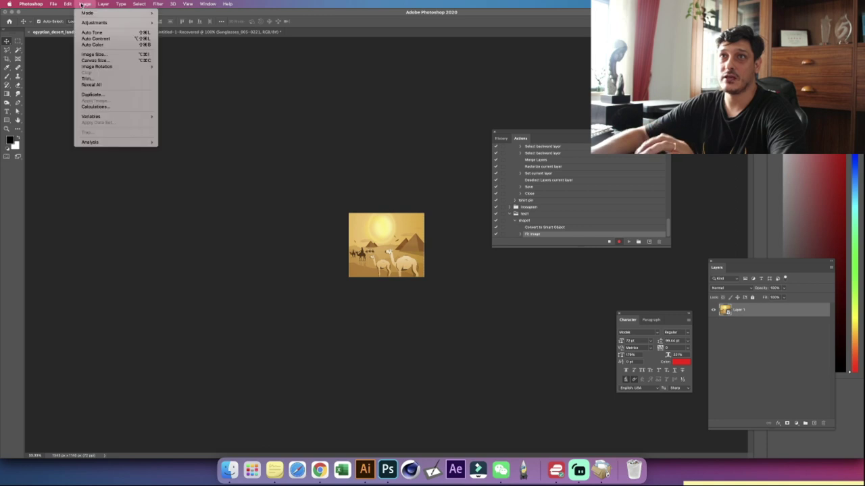
left_click(116, 61)
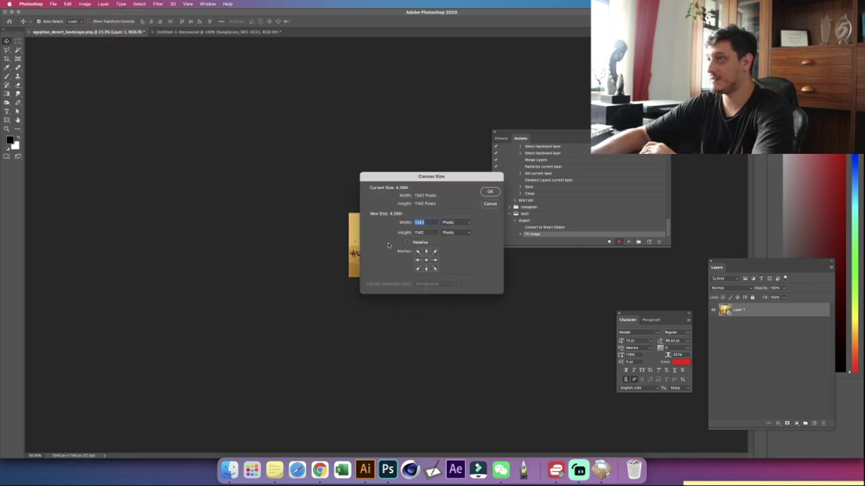
type("2040")
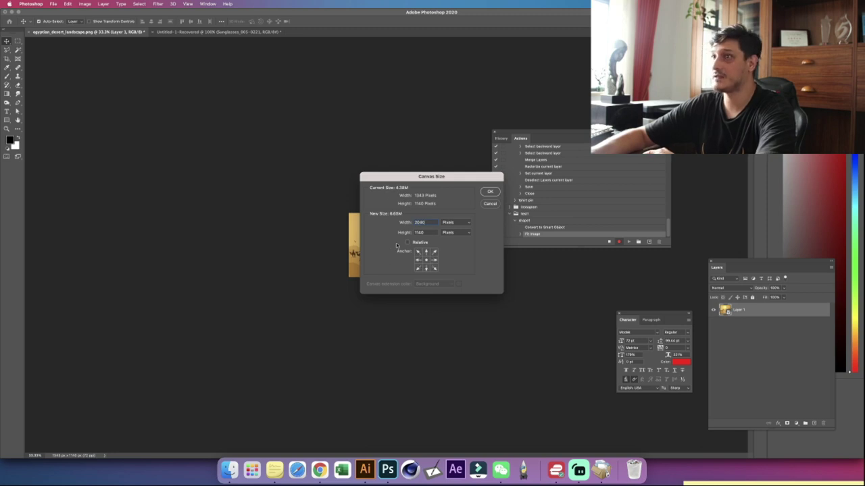
key("Tab")
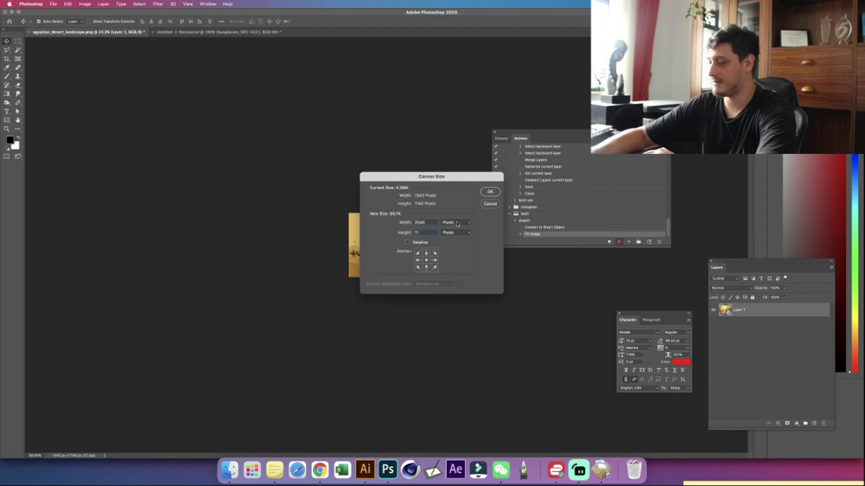
left_click(490, 192)
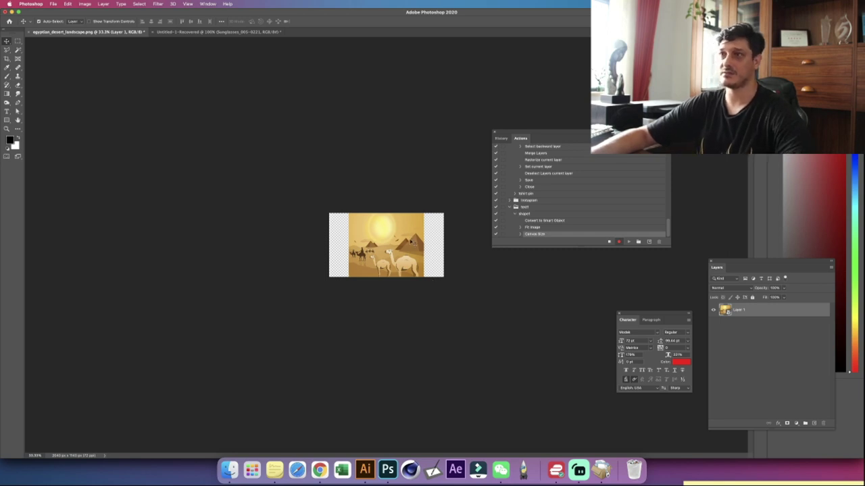
Step: Scale the landscape layer proportionally to about 27.59% so the artwork covers the entire canvas
left_click(67, 3)
mouse_move(111, 153)
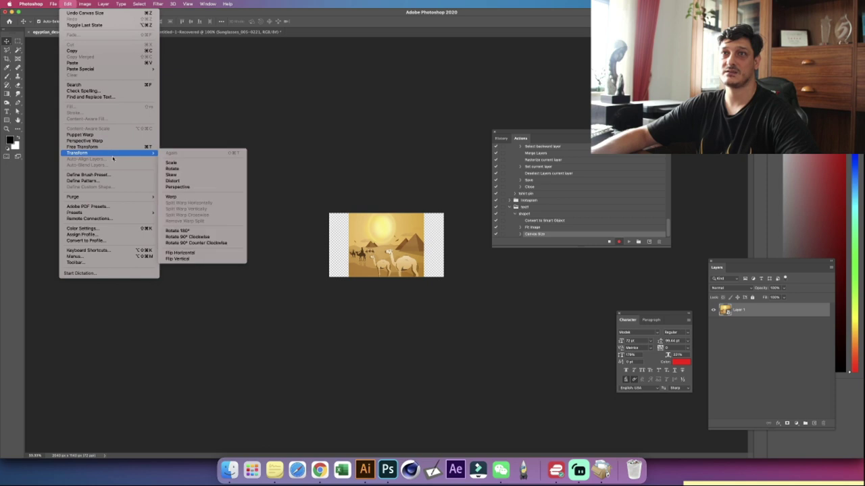
left_click(171, 162)
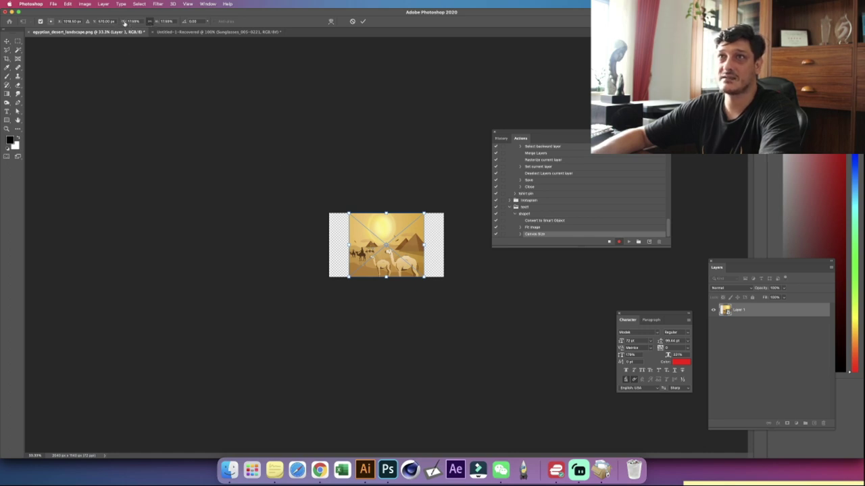
mouse_move(124, 22)
left_mouse_down()
mouse_move(145, 22)
mouse_move(127, 21)
left_mouse_up()
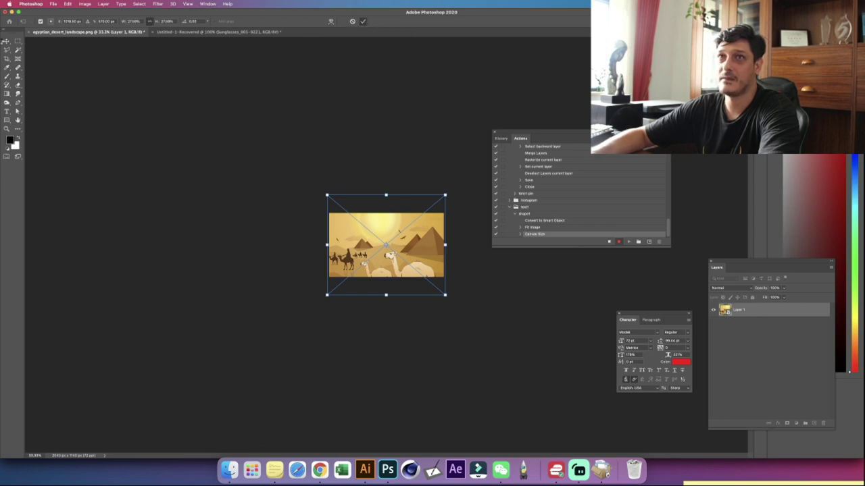
left_click(362, 22)
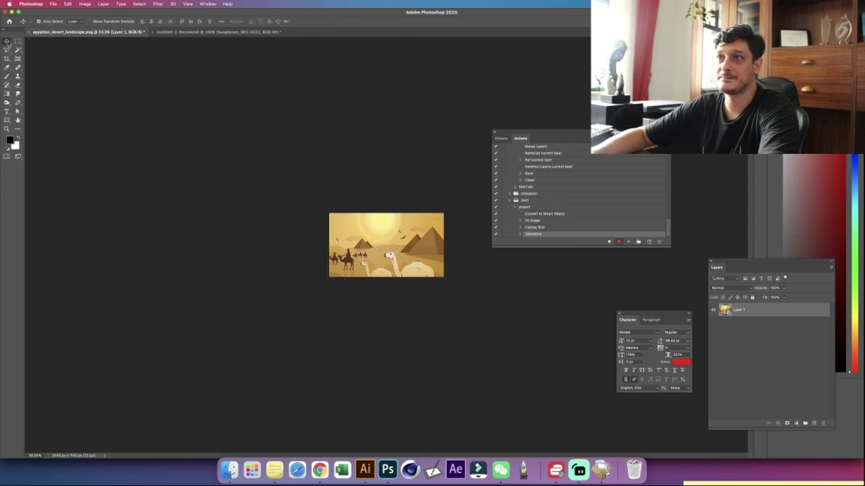
Step: Set alignment relative to the canvas, align the landscape layer to the bottom edge, and centre it horizontally and vertically
left_click(221, 21)
left_click(245, 82)
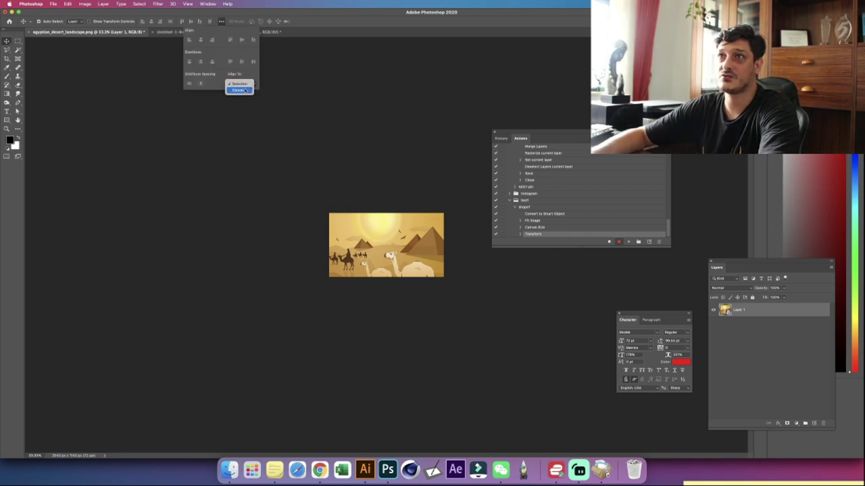
left_click(242, 89)
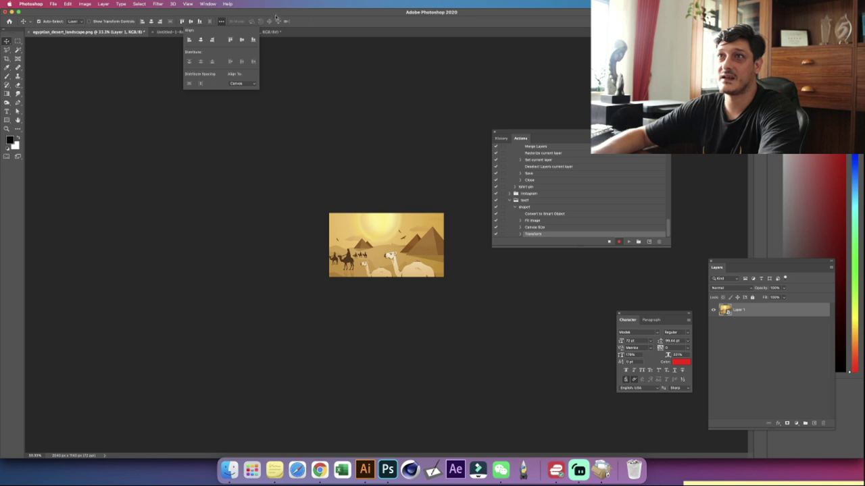
left_click(254, 41)
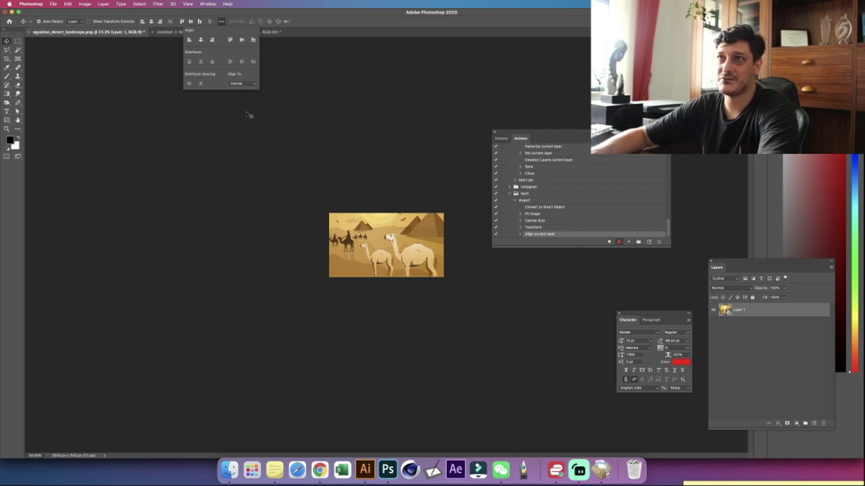
left_click(200, 40)
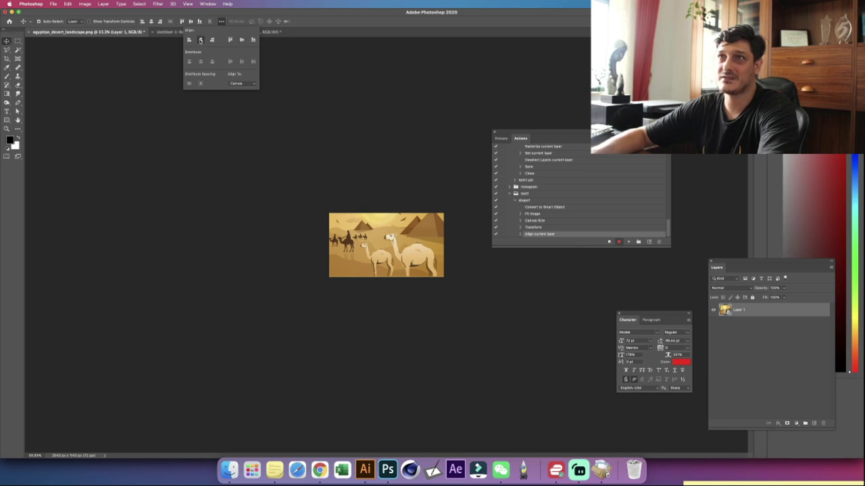
left_click(241, 40)
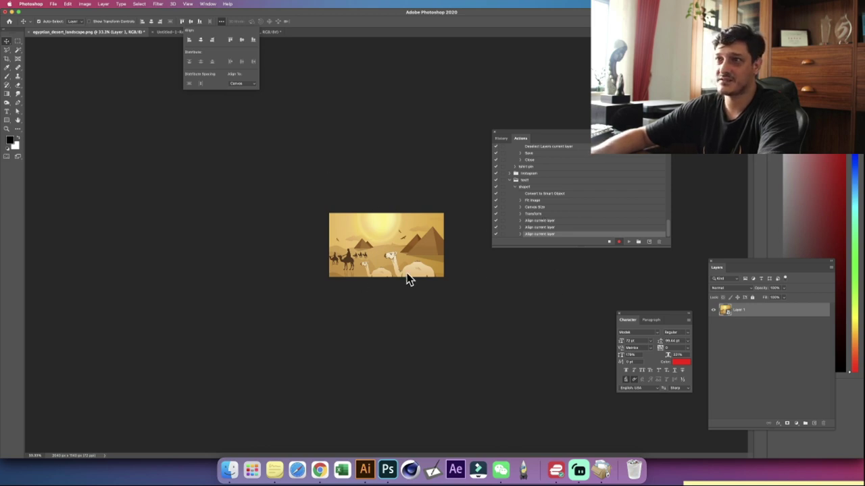
Step: Place shape 1.png from the Desktop's test 1 folder in Finder onto the landscape document at its default size
left_click(229, 466)
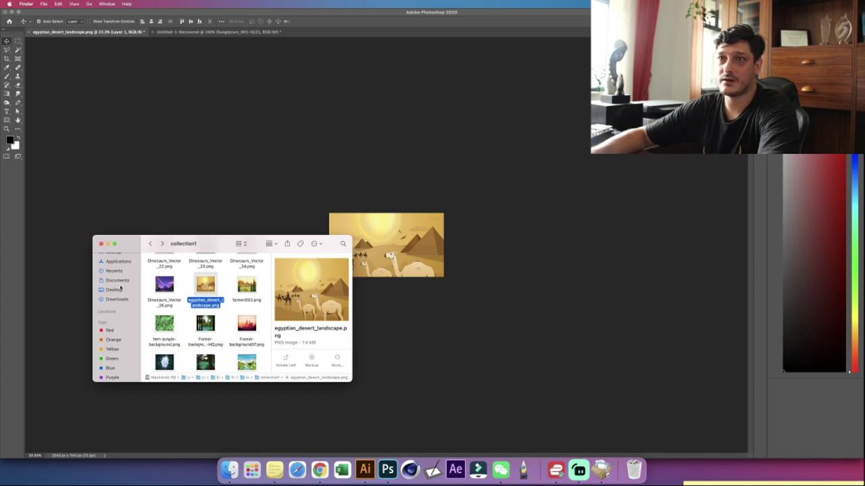
left_click(118, 289)
double_click(160, 320)
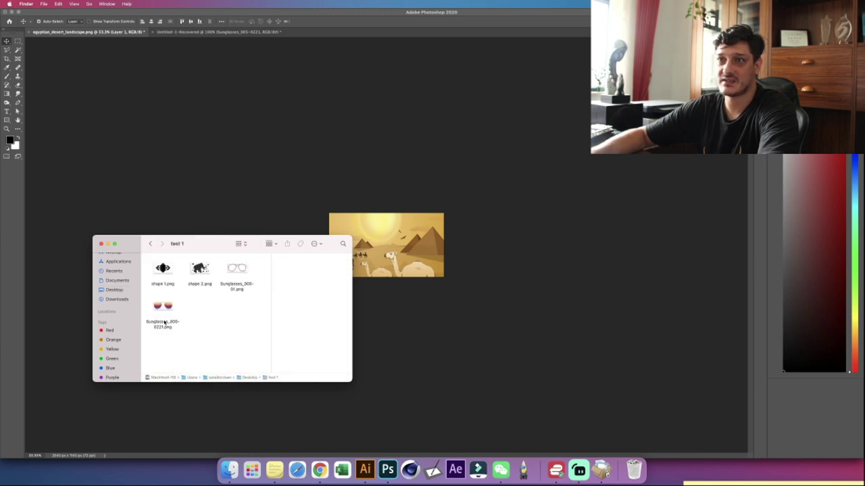
left_click_drag(162, 267, 398, 217)
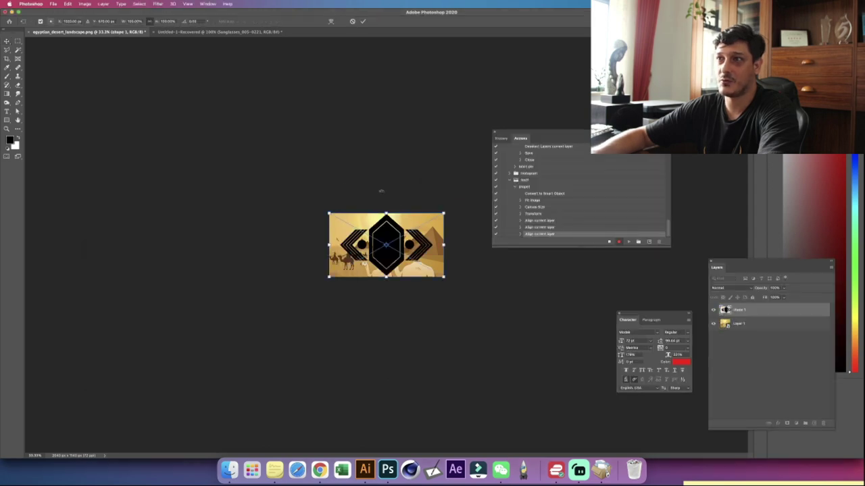
left_click(364, 23)
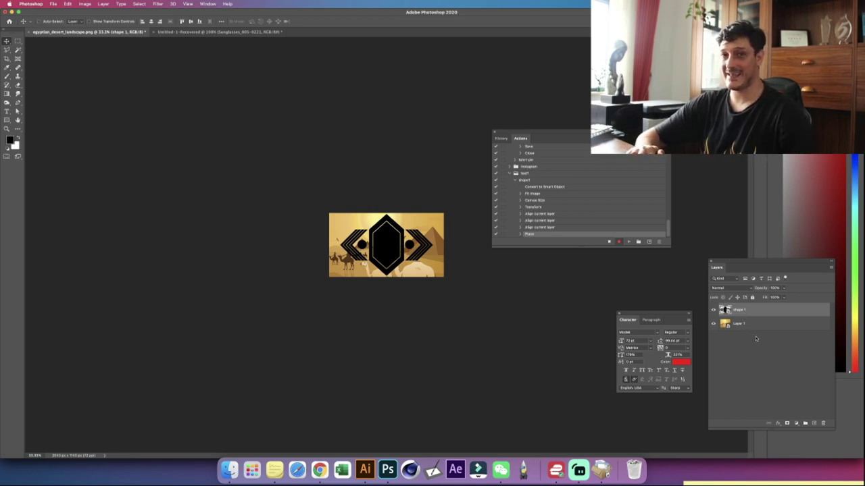
Step: Move the shape 1 layer beneath Layer 1 and clip the landscape to it with a clipping mask
left_click_drag(737, 309, 734, 326)
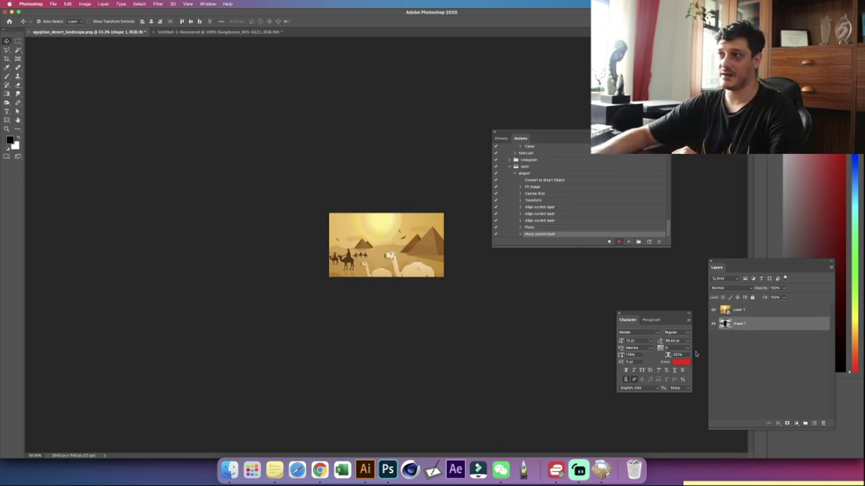
left_click(744, 310)
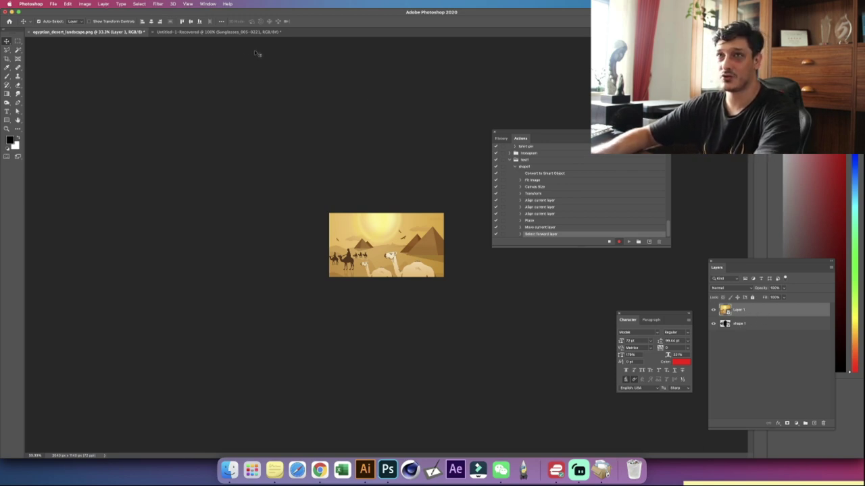
left_click(104, 4)
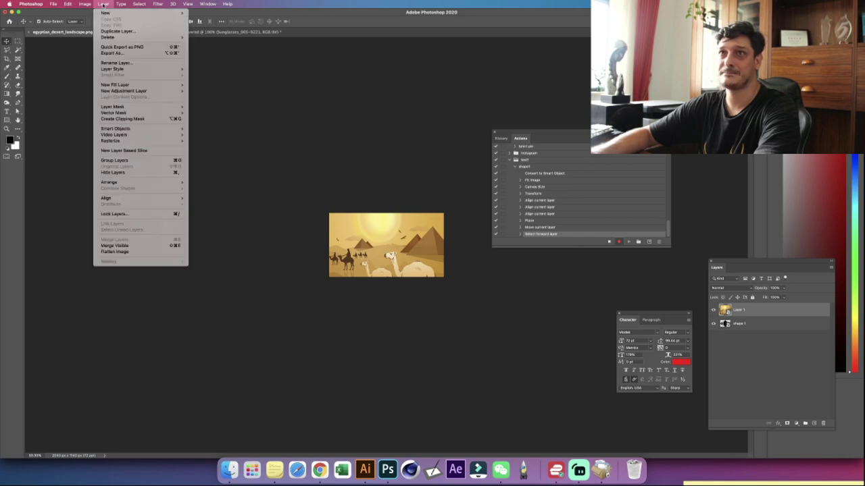
left_click(124, 119)
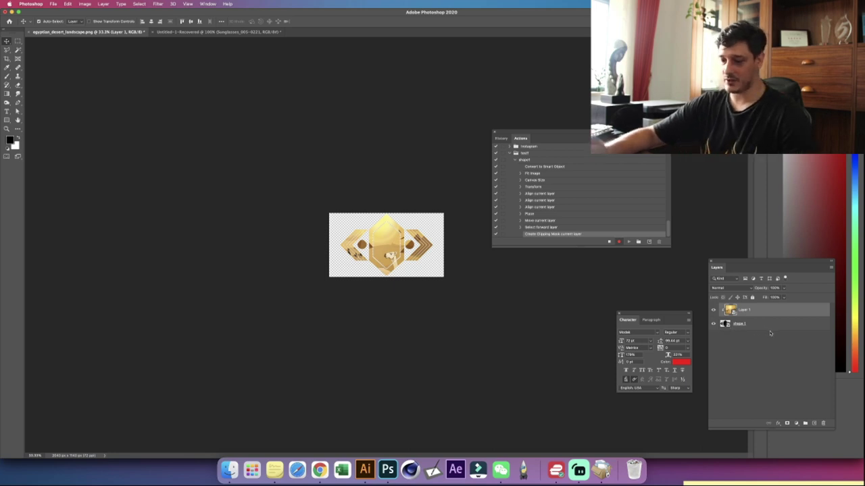
Step: Apply Drop Shadow and Bevel & Emboss effects to the shape 1 layer, using their current settings
left_click(746, 327)
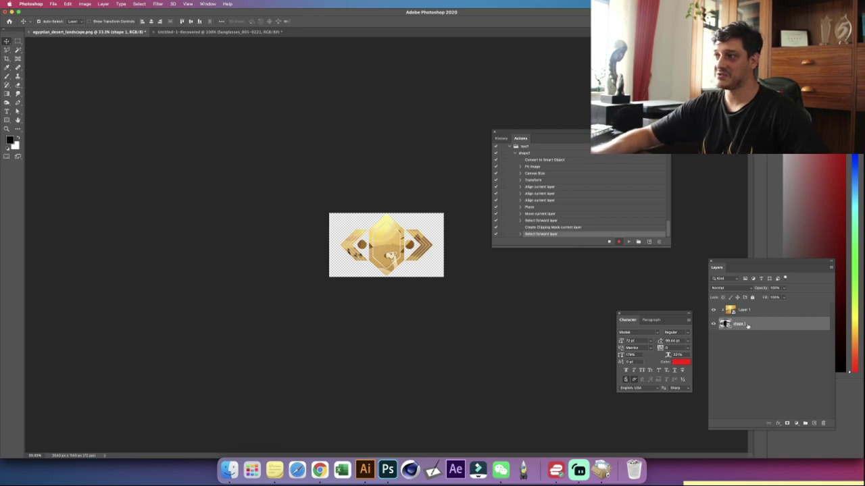
double_click(781, 326)
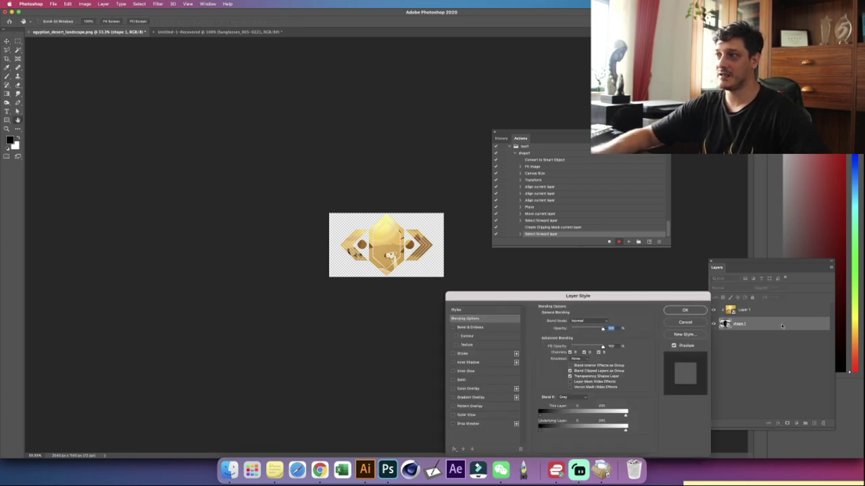
left_click(468, 423)
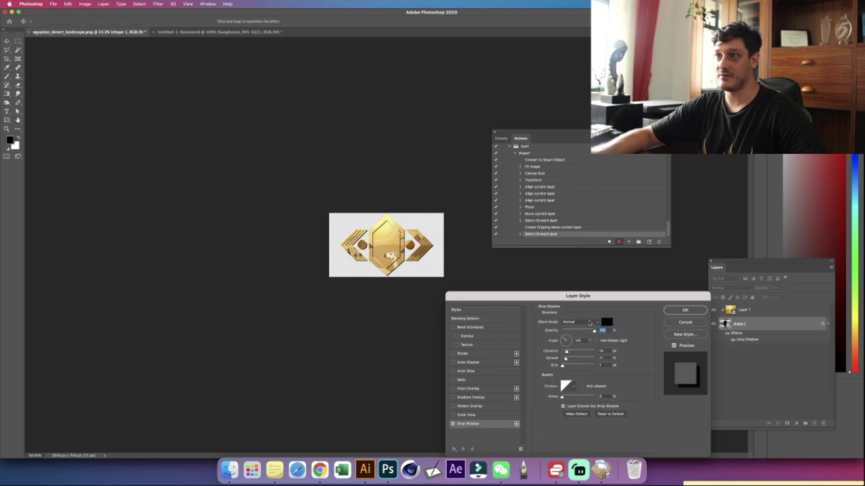
left_click(453, 328)
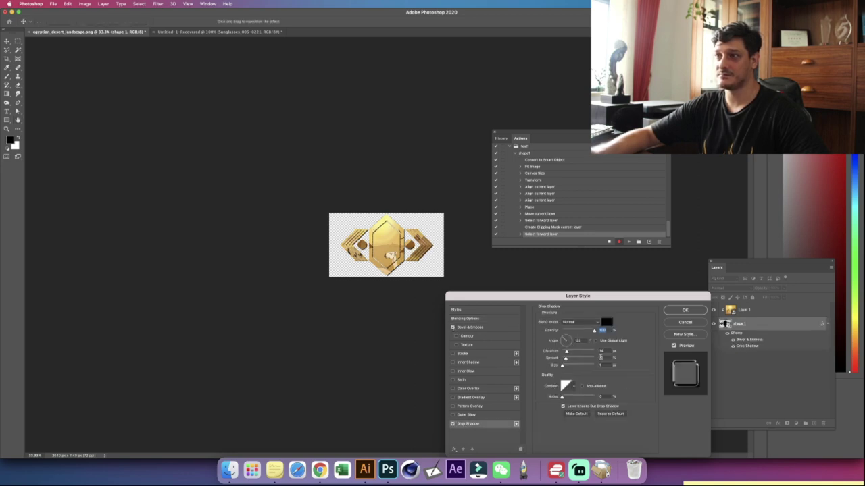
left_click(494, 328)
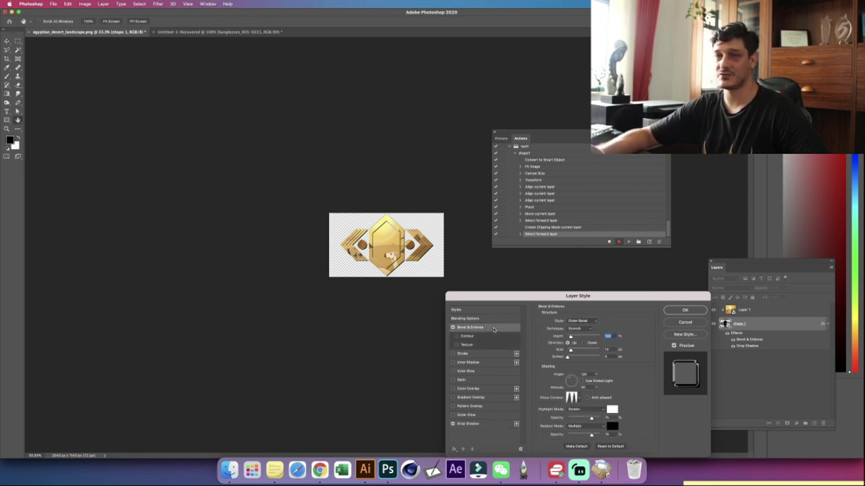
left_click(690, 309)
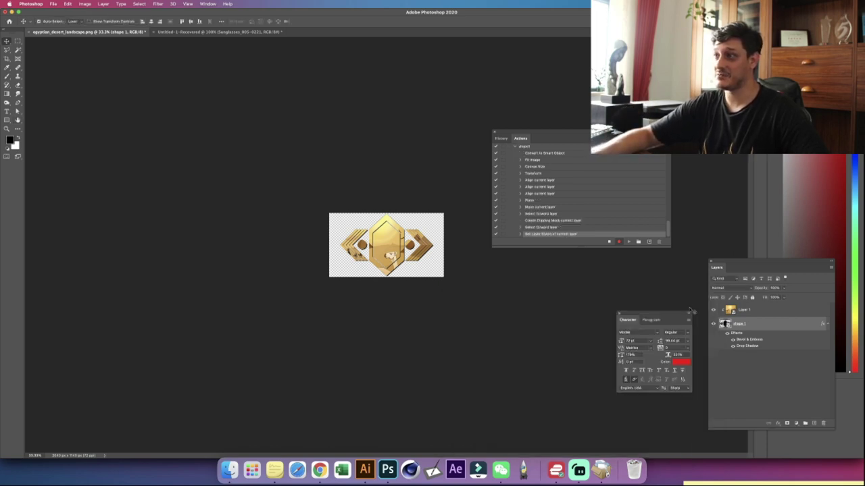
Step: Save a PNG copy of the design as egyptian_desert_landscape.png on the Desktop with the default PNG options
left_click(53, 4)
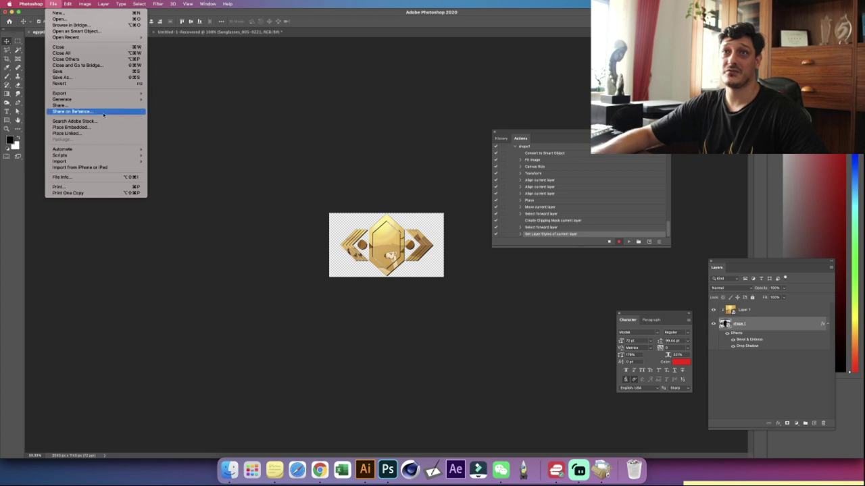
key("Escape")
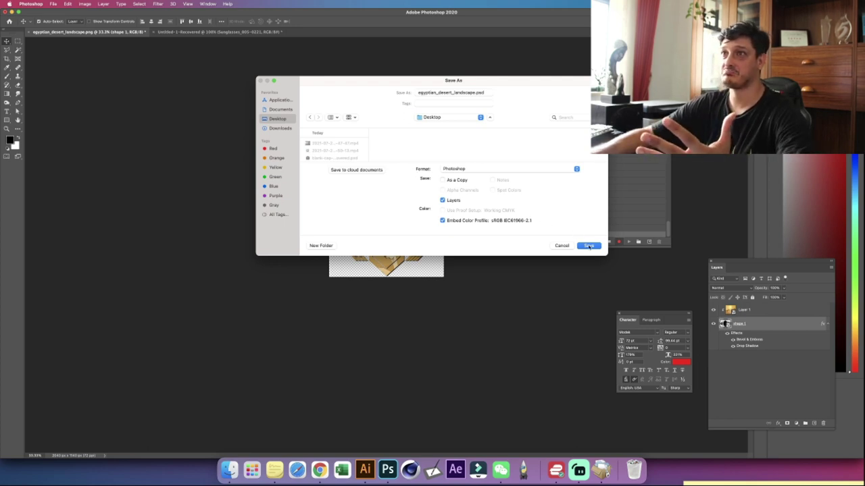
left_click(452, 169)
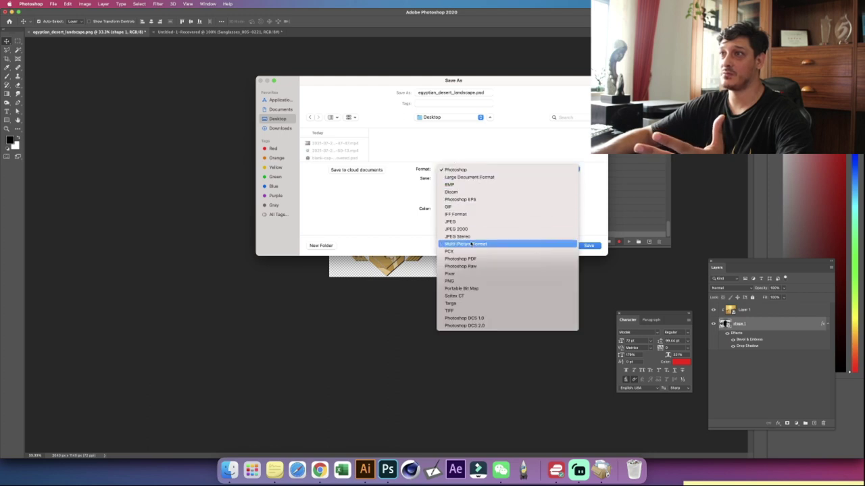
left_click(477, 280)
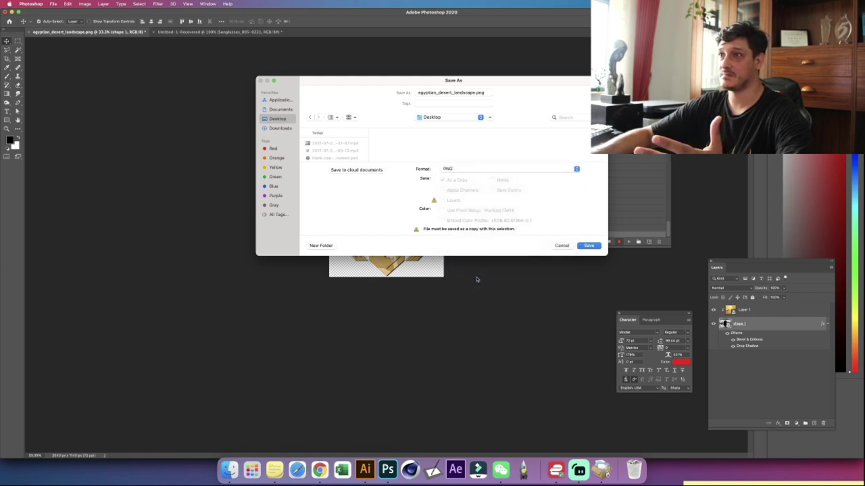
left_click(587, 246)
left_click(481, 225)
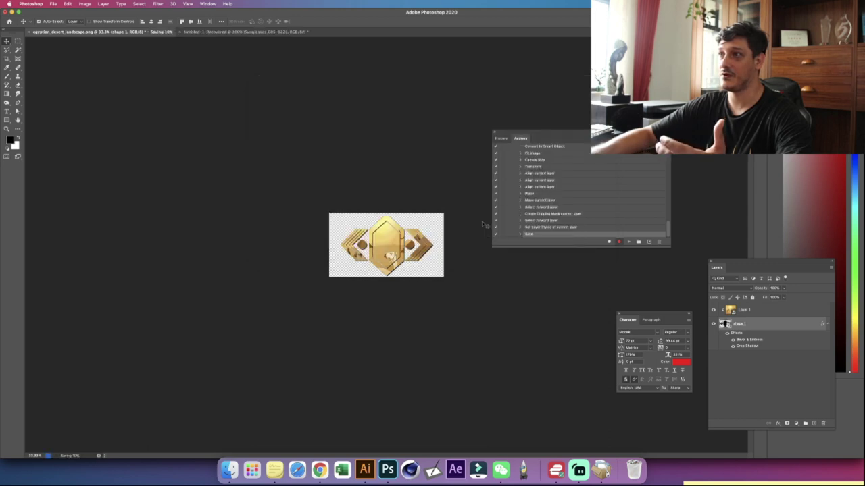
Step: Close the Egyptian landscape document without saving changes and stop recording the action
left_click(53, 4)
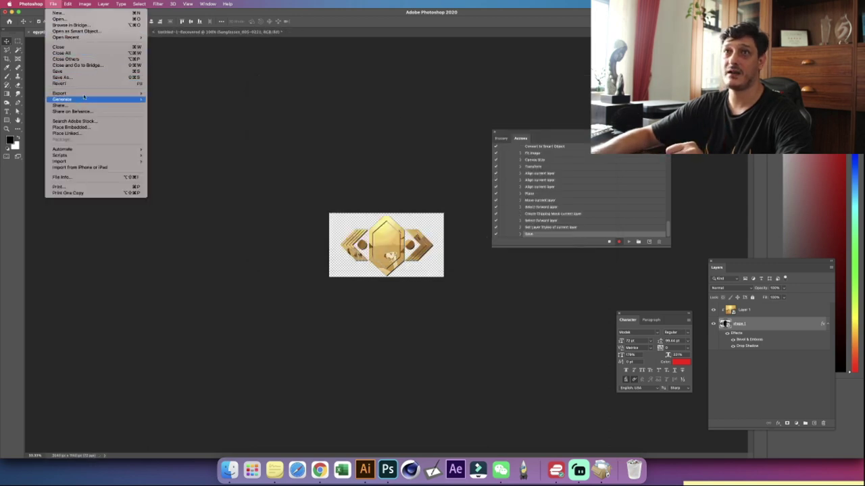
left_click(72, 47)
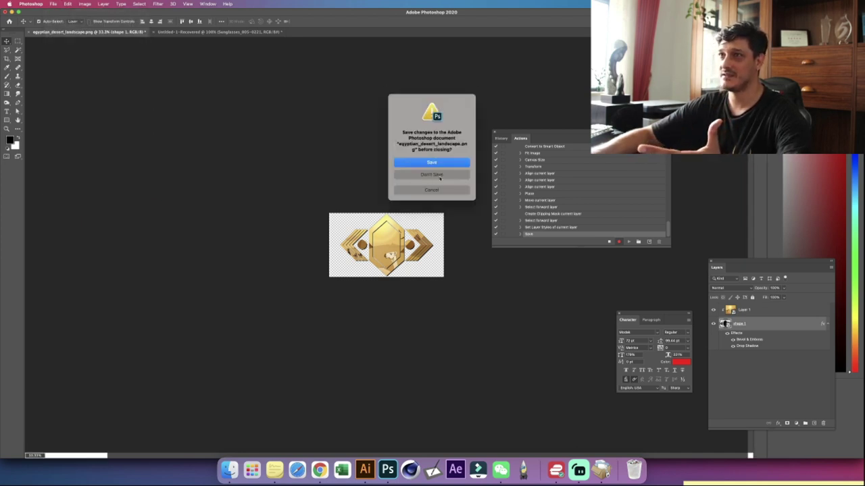
left_click(431, 175)
left_click(609, 241)
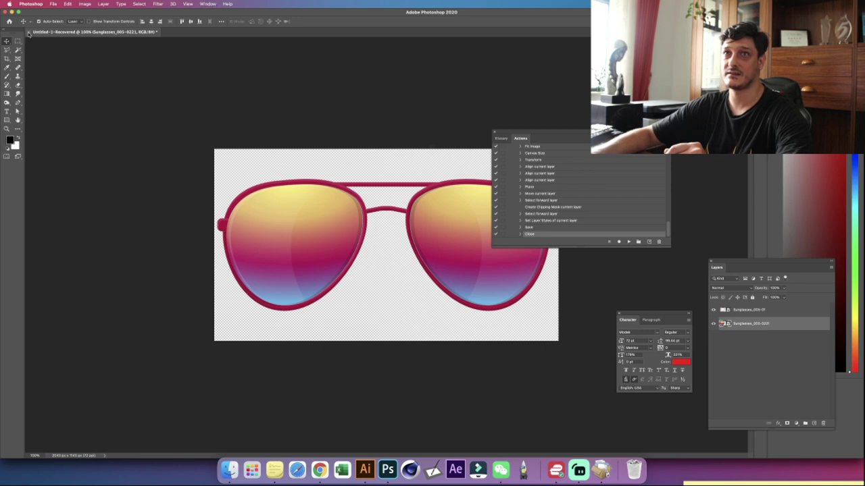
Step: Close the recovered sunglasses document without saving and collapse the shape1 action's recorded commands
left_click(28, 32)
left_click(417, 174)
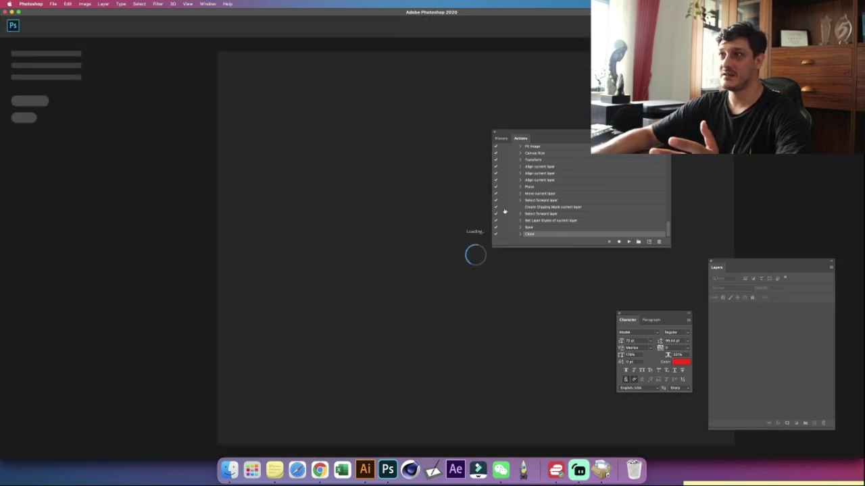
scroll(514, 183, "up", 3)
left_click(514, 182)
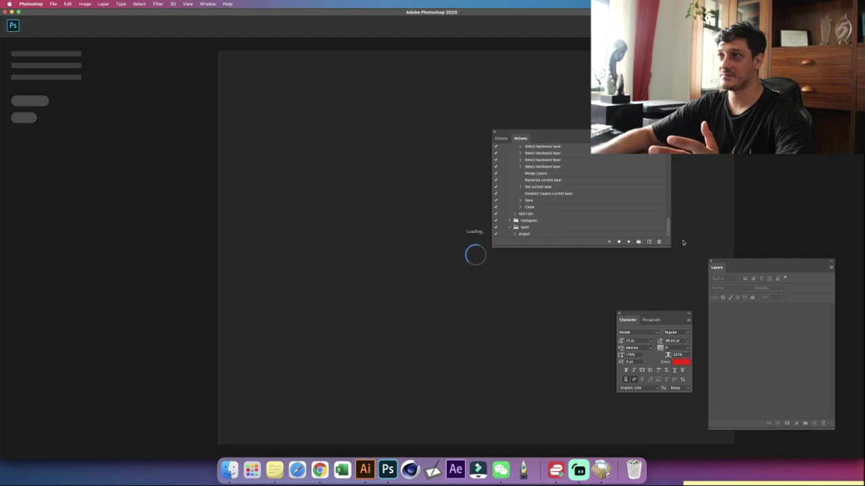
Step: Create a new action named shape2 in the test1 set and stop its recording for the moment
left_click(649, 242)
type("c")
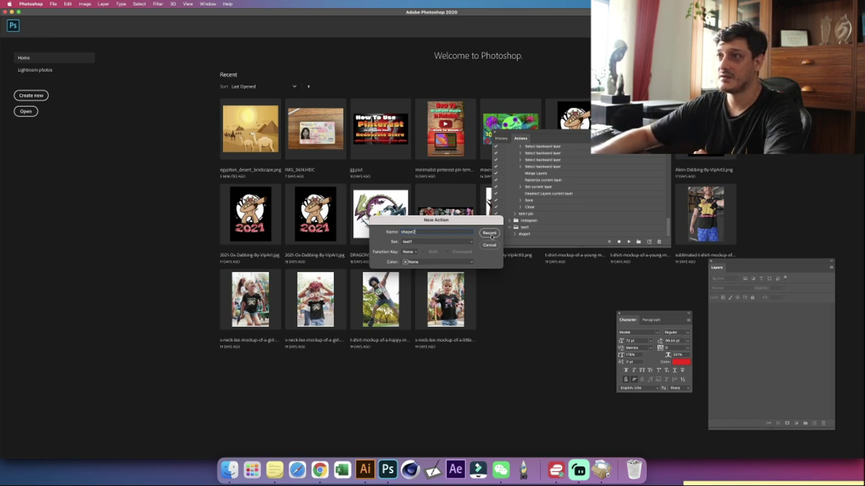
left_click(490, 233)
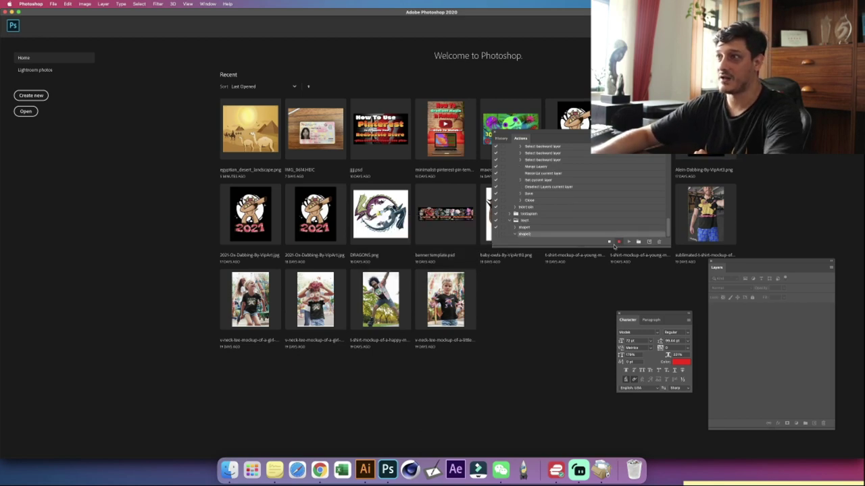
left_click(610, 242)
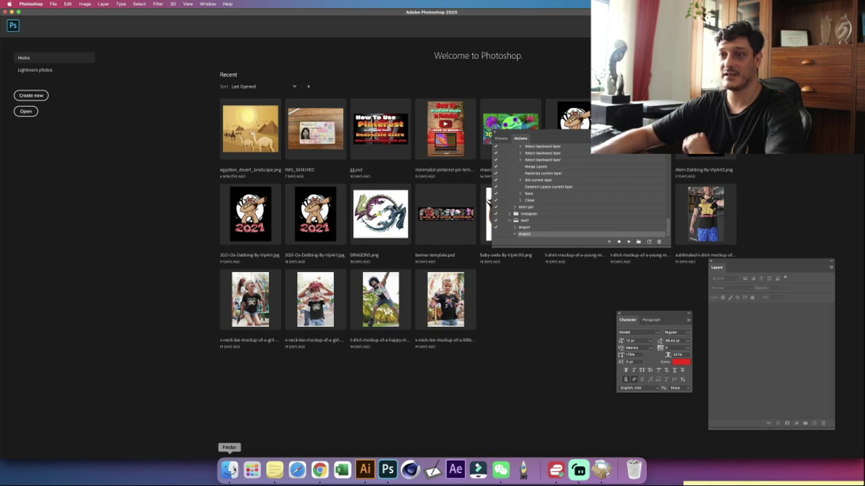
Step: Open Forest-background02-HQ.png from Finder's collection1 folder in Photoshop, and return Finder to the test 1 folder
left_click(229, 470)
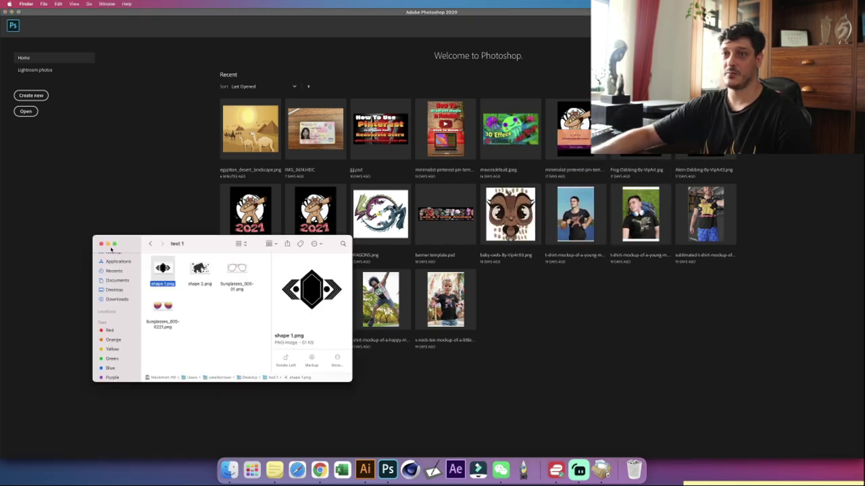
left_click(150, 244)
left_click(151, 244)
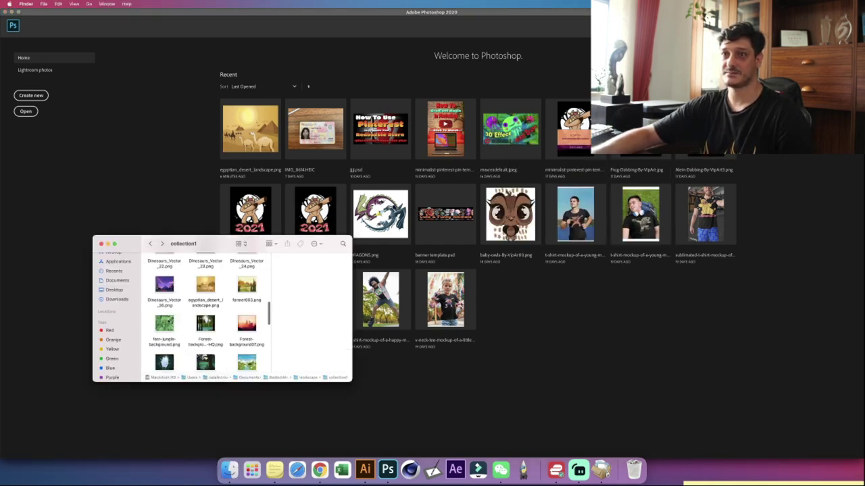
left_click(205, 324)
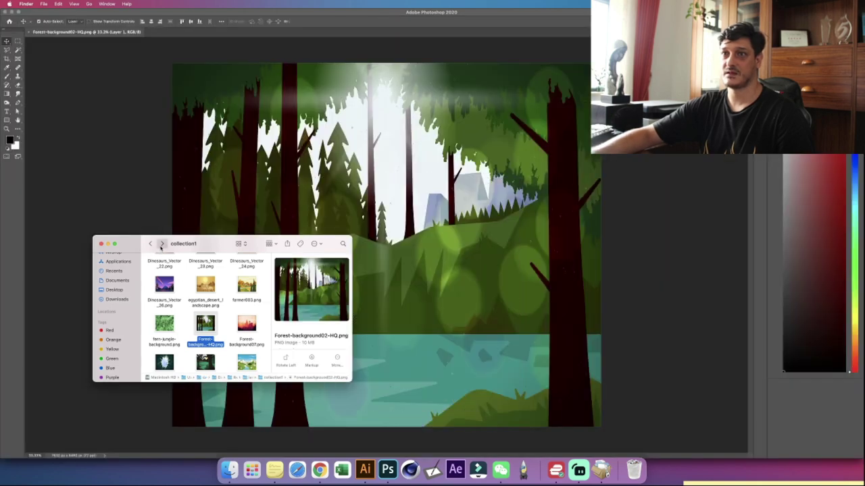
left_click(161, 248)
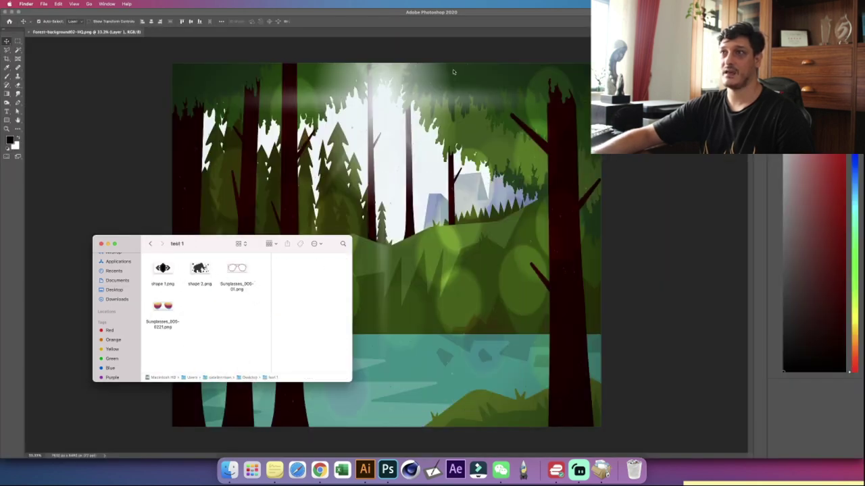
Step: Resume recording in the shape2 action and convert the forest layer to a smart object
left_click(635, 253)
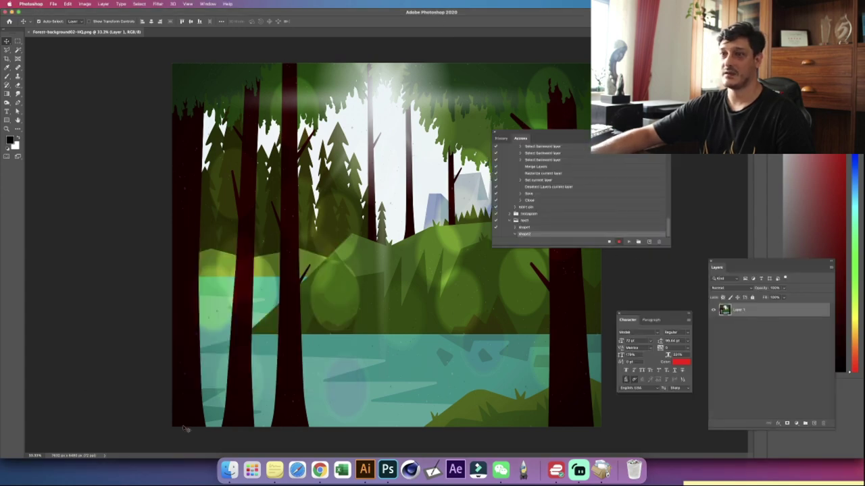
left_click(103, 3)
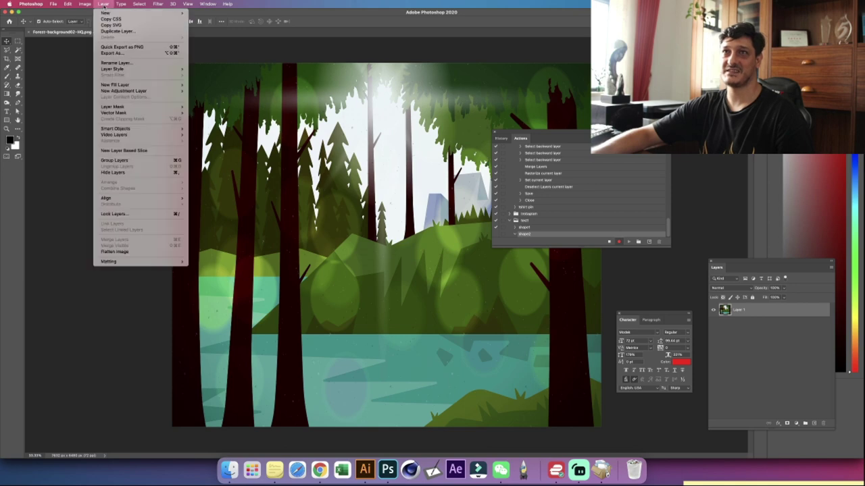
mouse_move(137, 129)
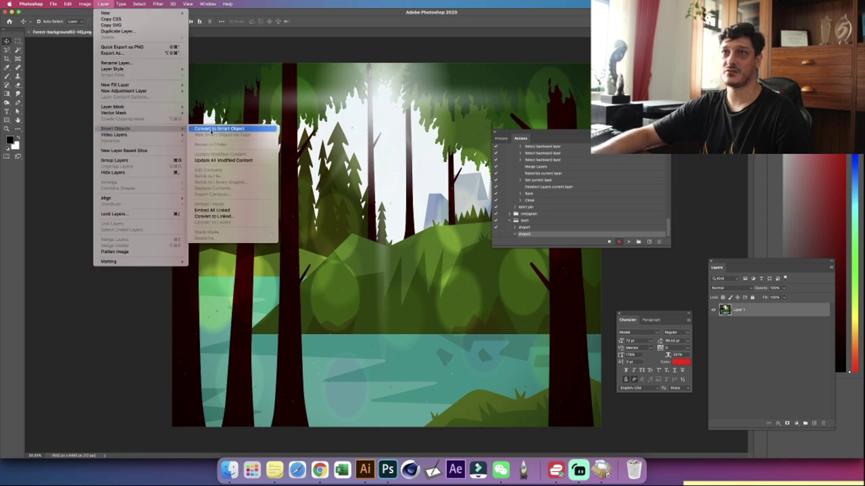
left_click(215, 129)
Step: Fit the forest image within 2040 by 1140 pixels, leaving enlargement allowed
left_click(53, 3)
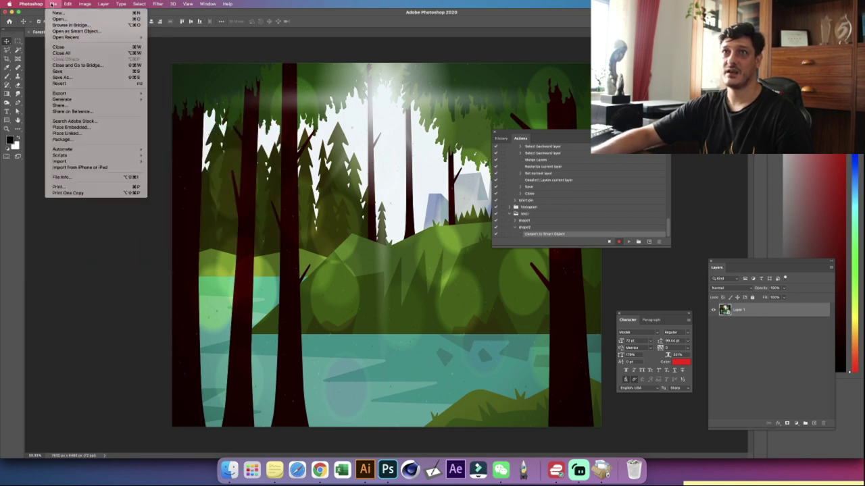
mouse_move(99, 149)
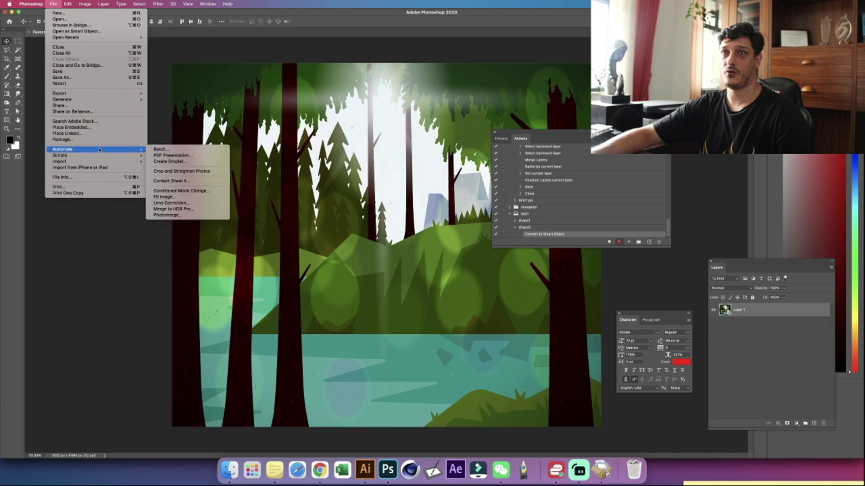
left_click(165, 196)
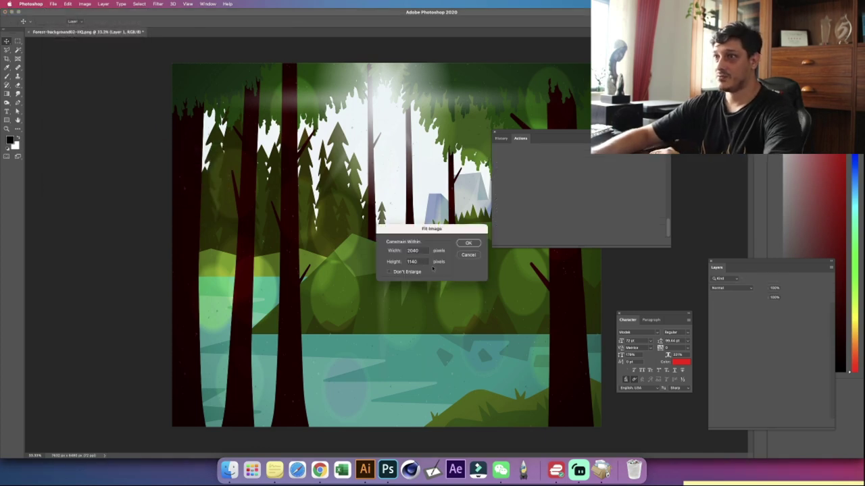
left_click(468, 244)
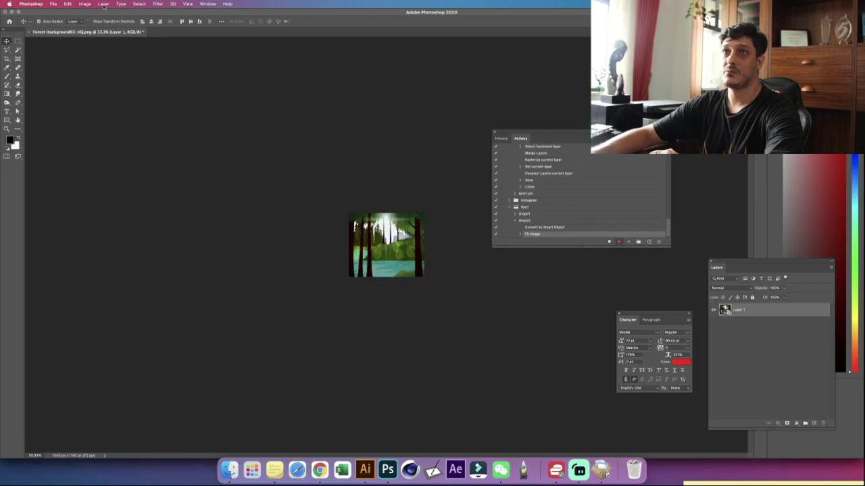
Step: Widen the canvas to 2040 pixels, keeping the 1140-pixel height and the centre anchor
left_click(103, 4)
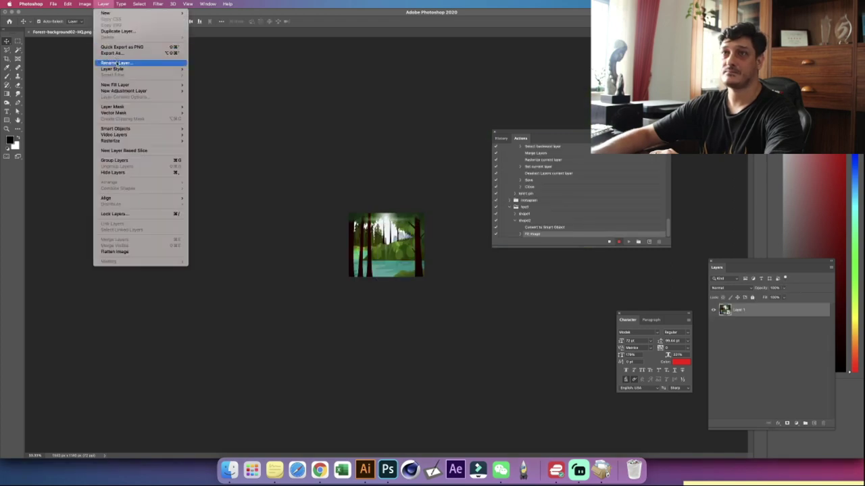
left_click(85, 4)
left_click(85, 4)
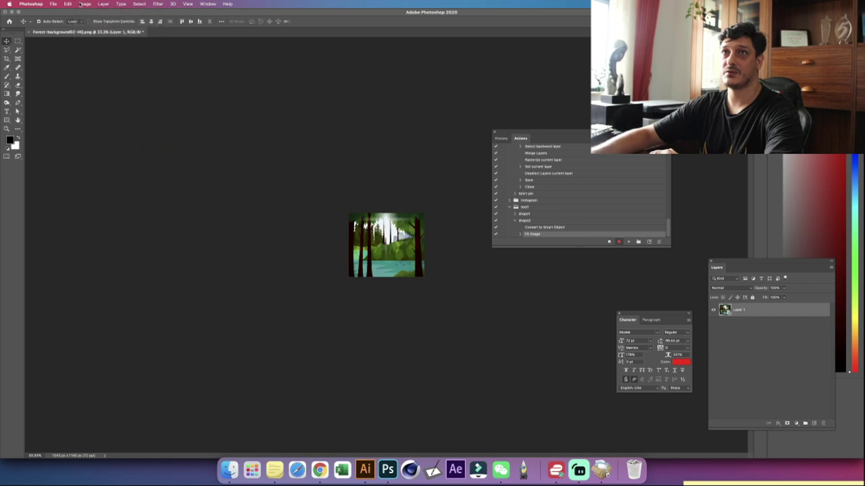
left_click(84, 4)
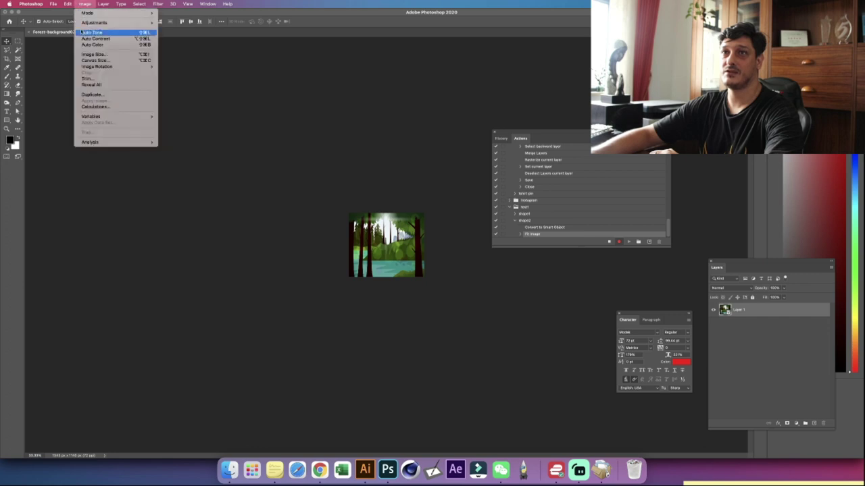
left_click(99, 61)
type("2")
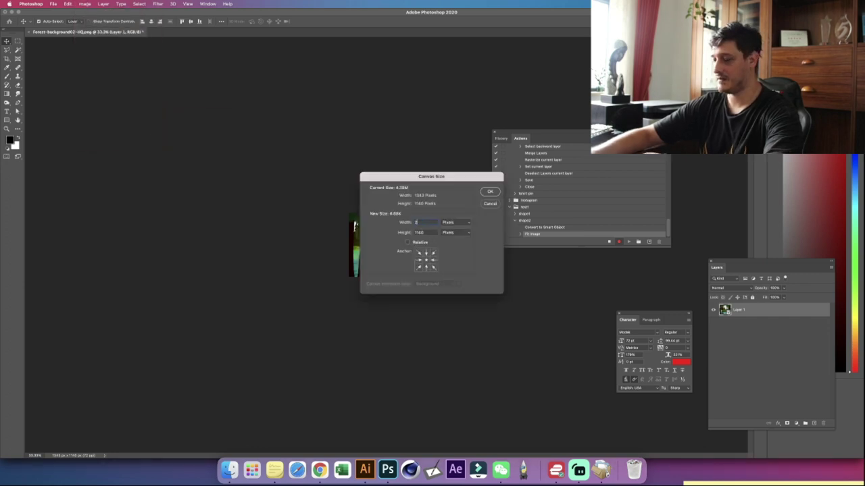
type("040")
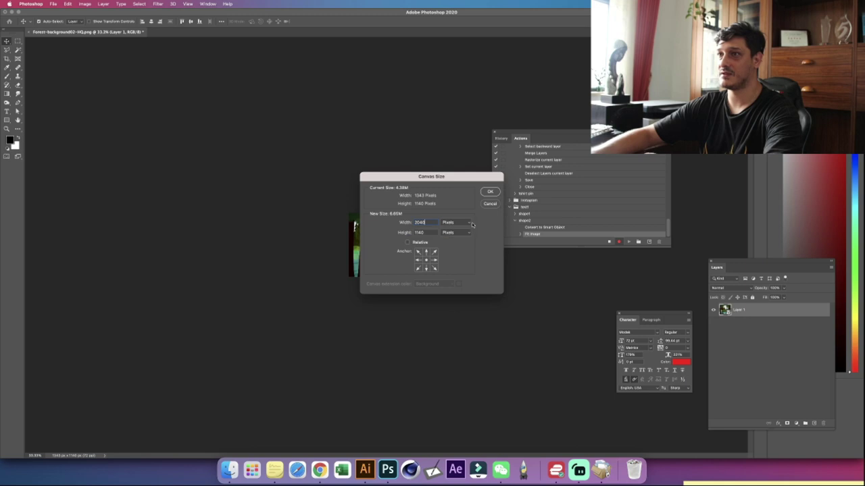
left_click(489, 193)
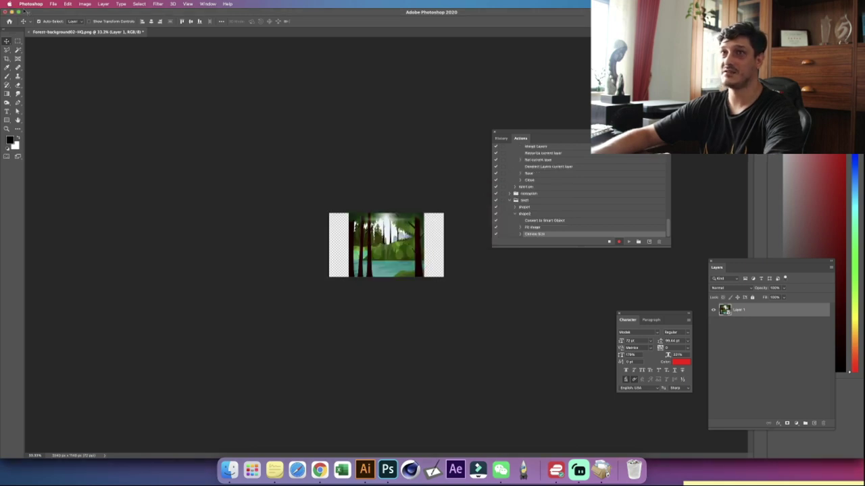
Step: Scale the forest layer proportionally to about 28% so it covers the canvas, and align it to the canvas's bottom edge
left_click(66, 4)
mouse_move(129, 153)
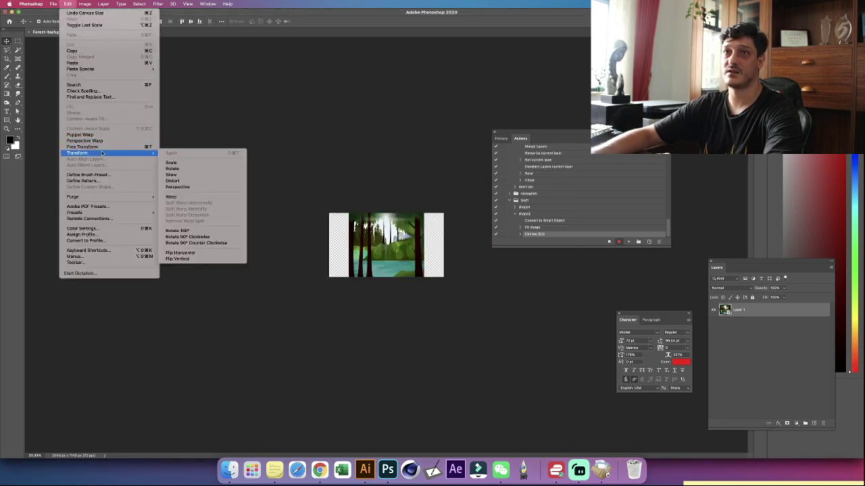
left_click(162, 164)
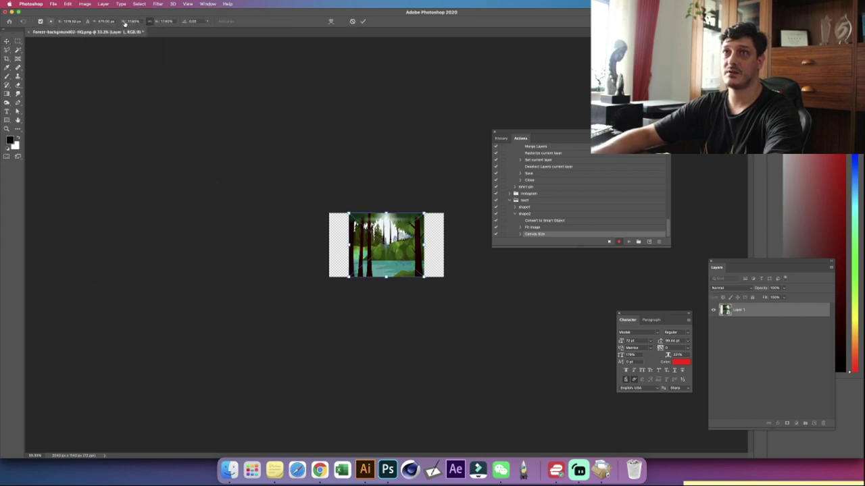
left_click_drag(124, 24, 127, 22)
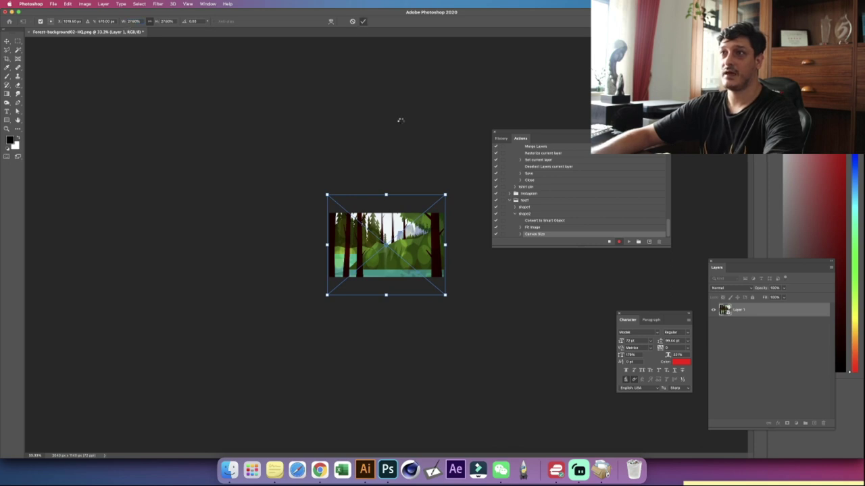
key("Return")
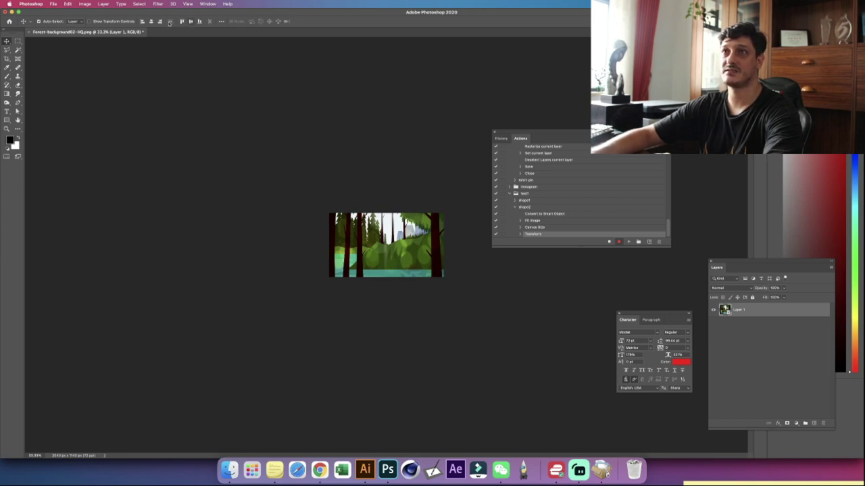
left_click(199, 21)
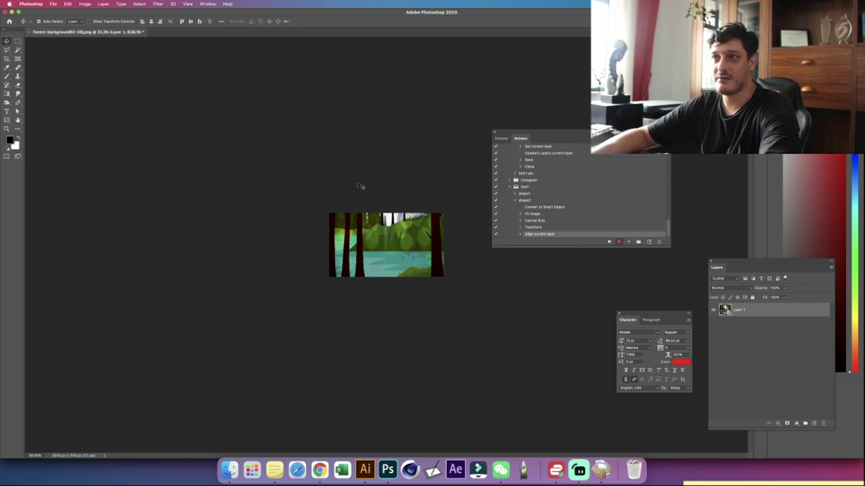
Step: Place shape 2.png from the test 1 folder into the forest document and commit it at its default size
left_click(230, 467)
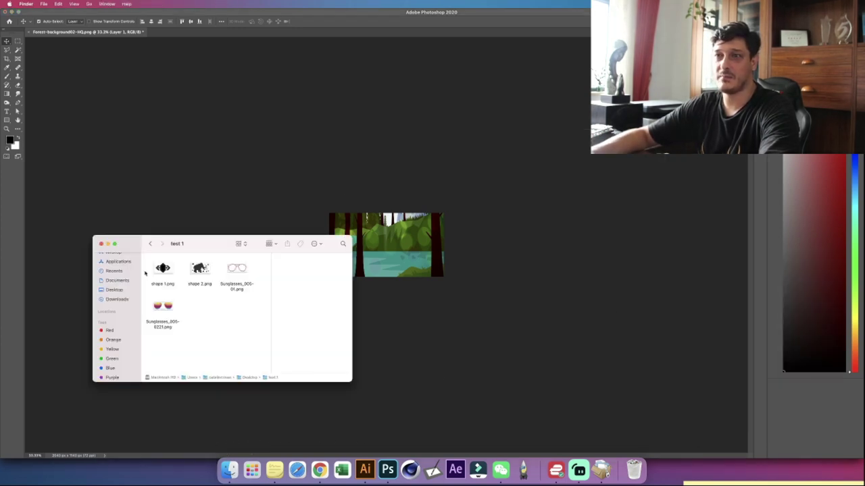
left_click(150, 243)
left_click(150, 243)
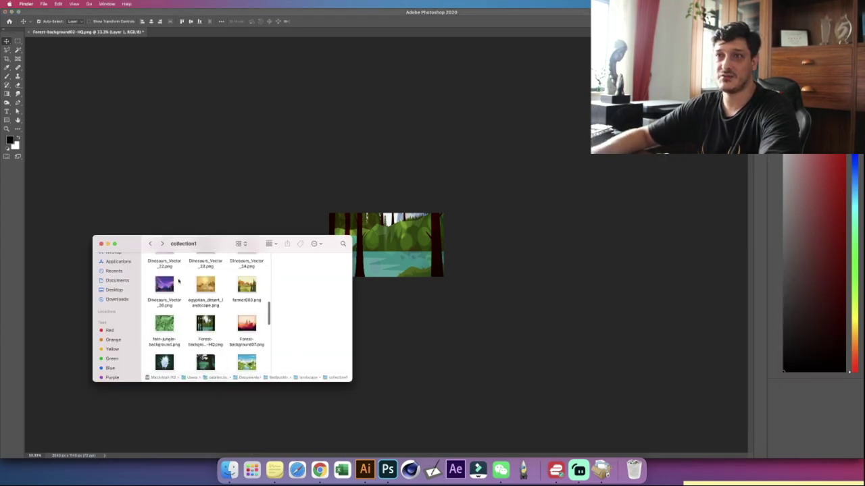
scroll(192, 345, "down", 3)
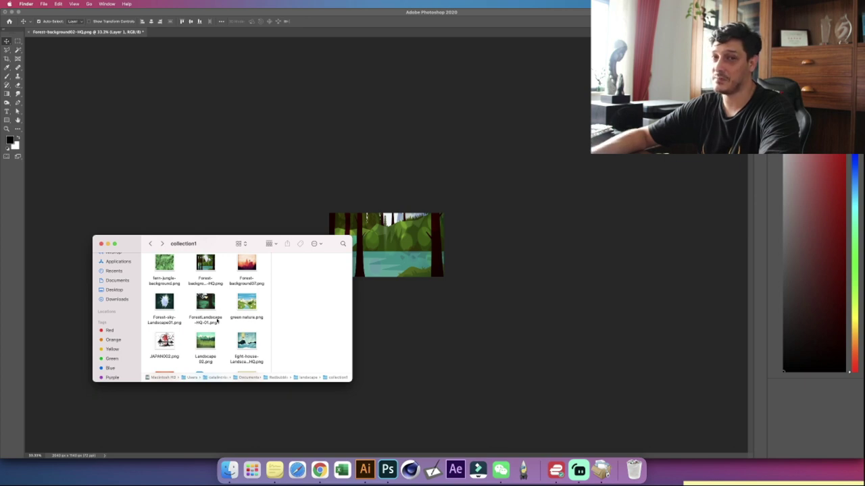
left_click(162, 244)
left_click(161, 244)
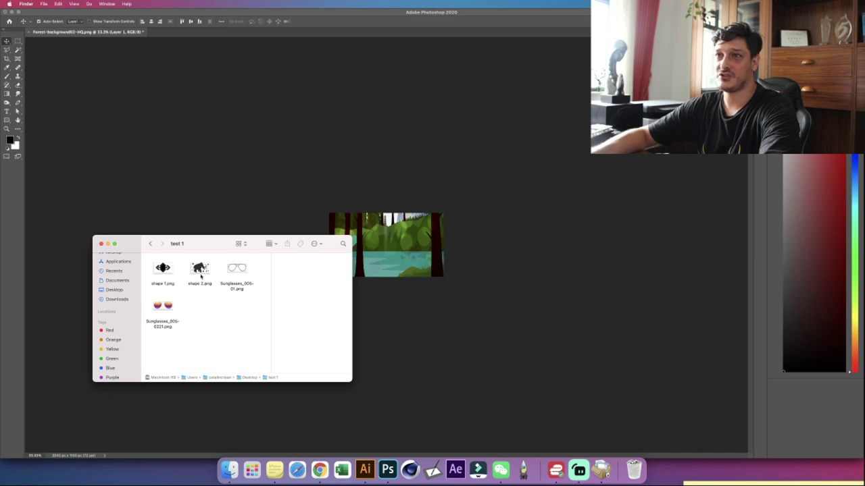
left_click_drag(199, 269, 415, 197)
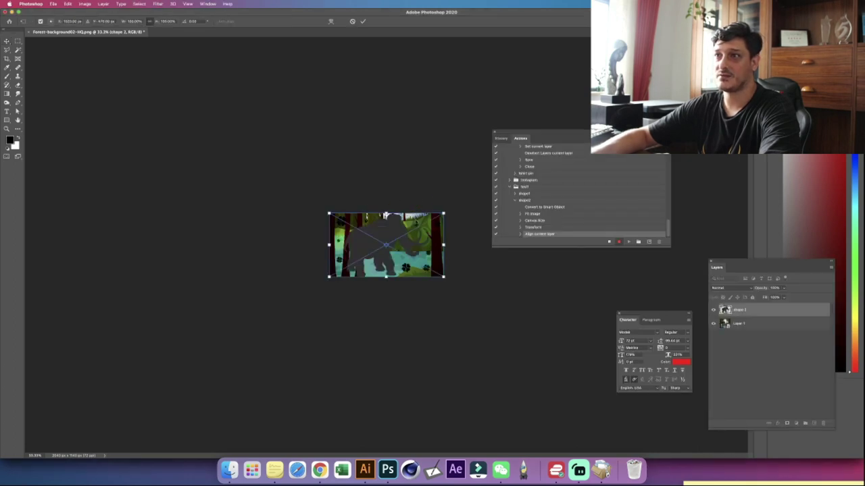
left_click(363, 21)
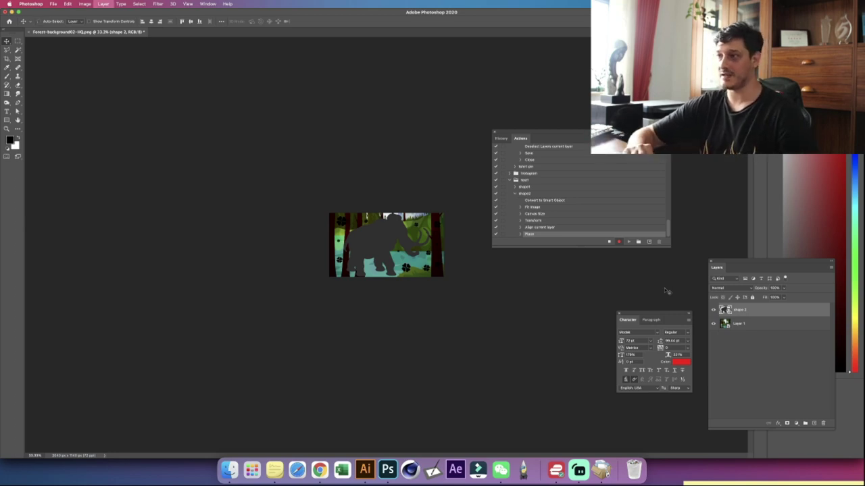
Step: Move the shape 2 layer below the forest layer and clip the forest layer to it
key("super+bracketleft")
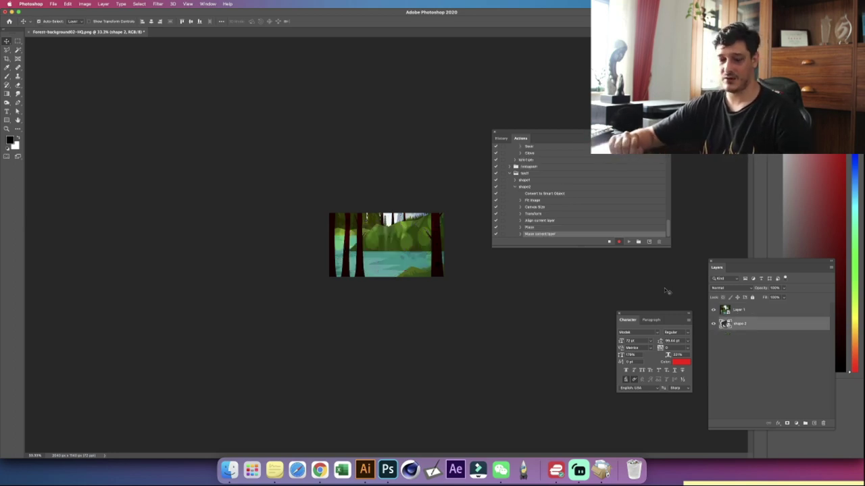
key("alt+bracketright")
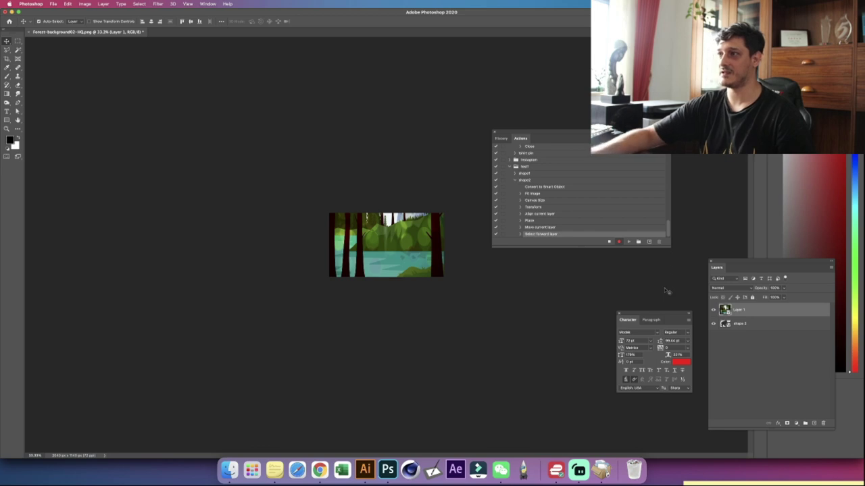
left_click(102, 4)
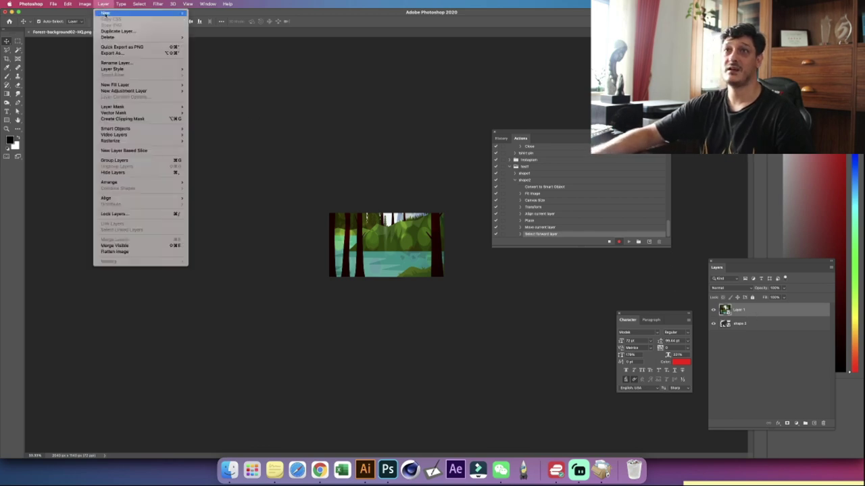
left_click(131, 119)
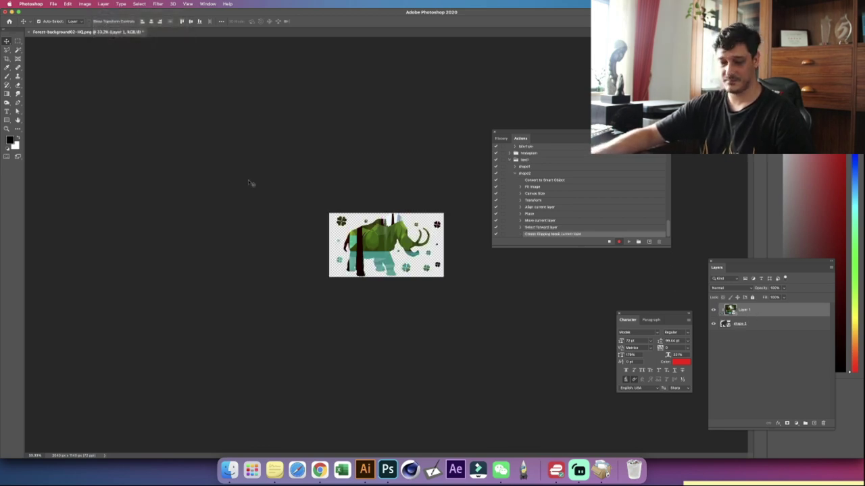
Step: Select the shape 2 layer and add Bevel & Emboss and Drop Shadow effects with their default settings
key("alt+bracketleft")
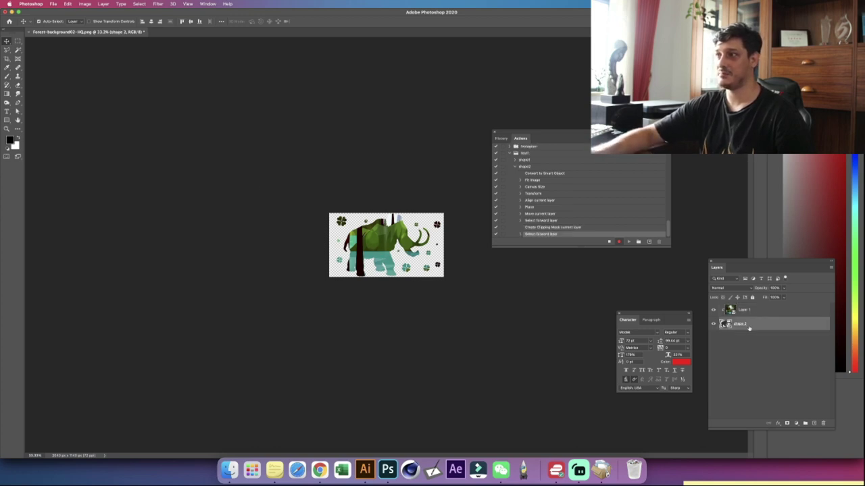
double_click(780, 325)
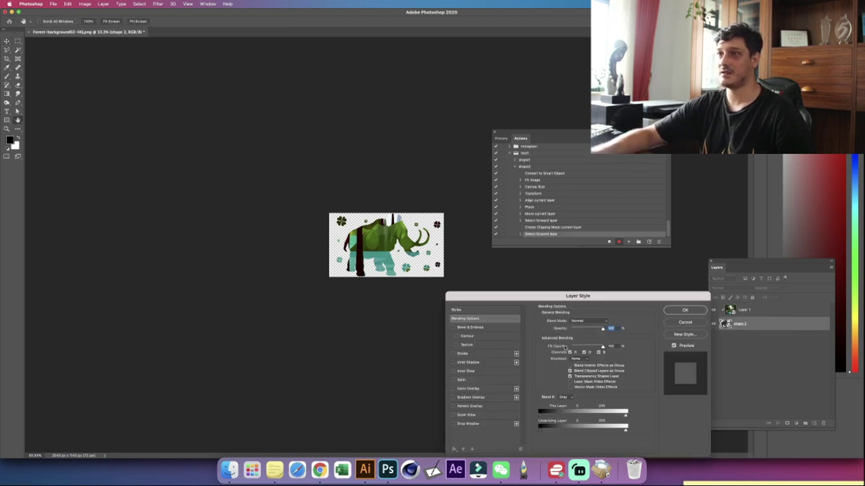
left_click(452, 327)
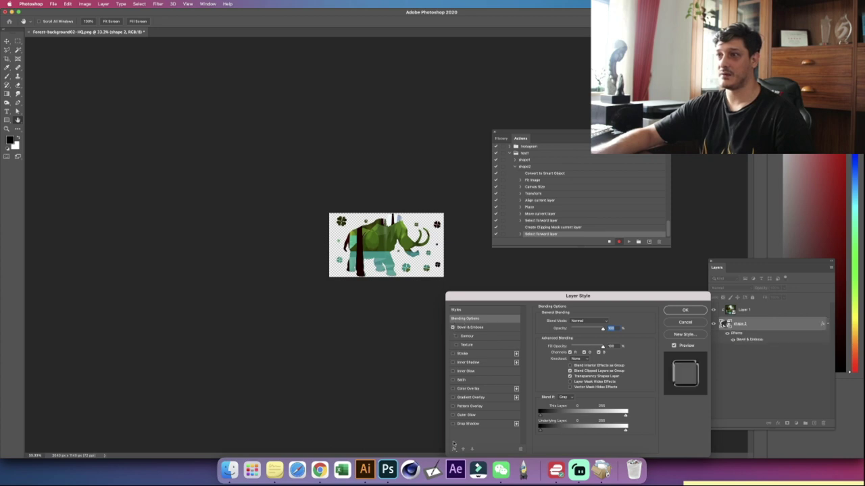
left_click(453, 424)
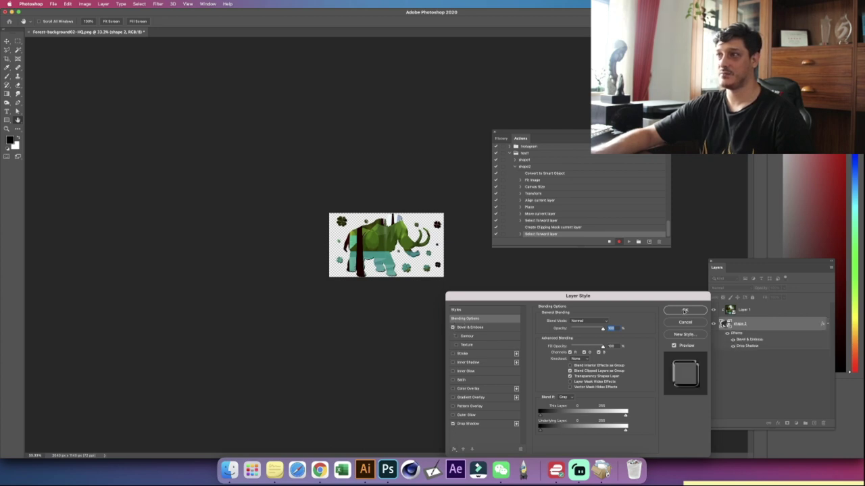
left_click(684, 311)
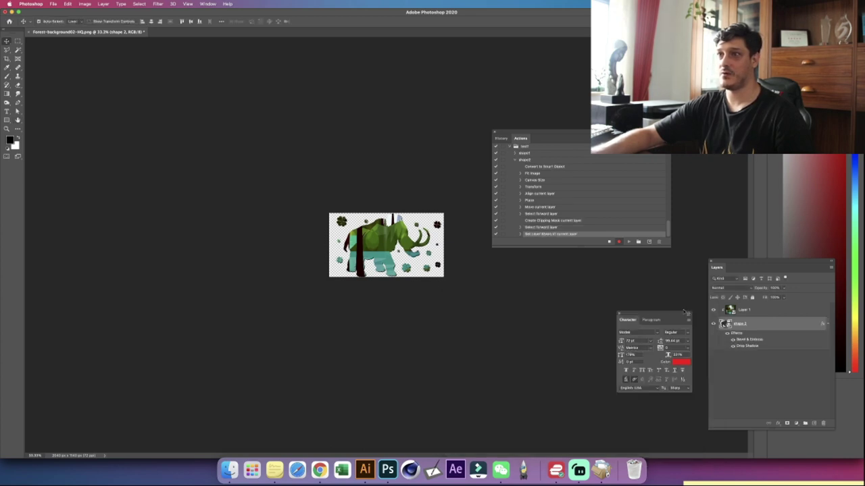
Step: Save a PNG copy of the mammoth design to the Desktop as Forest-background02-HQ.png with the default PNG options
left_click(52, 4)
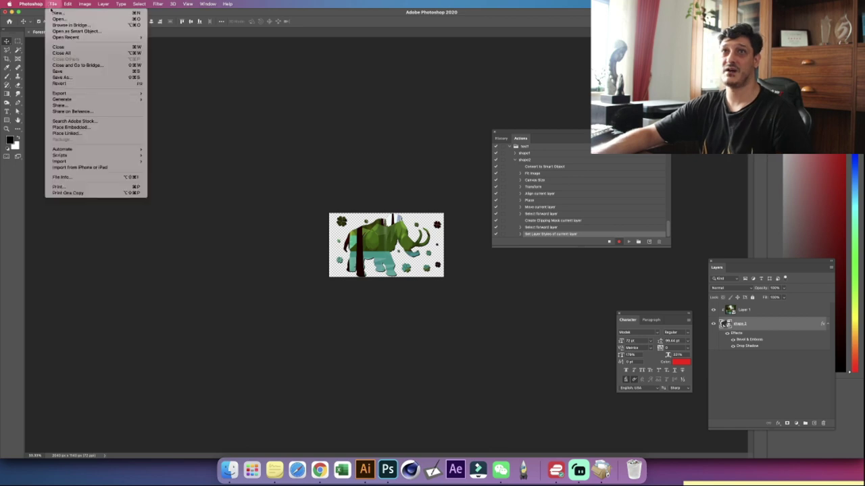
left_click(95, 78)
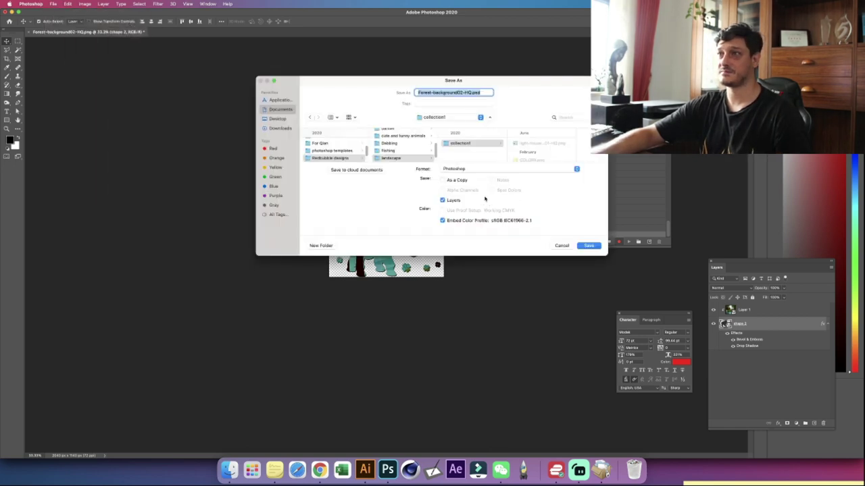
left_click(459, 170)
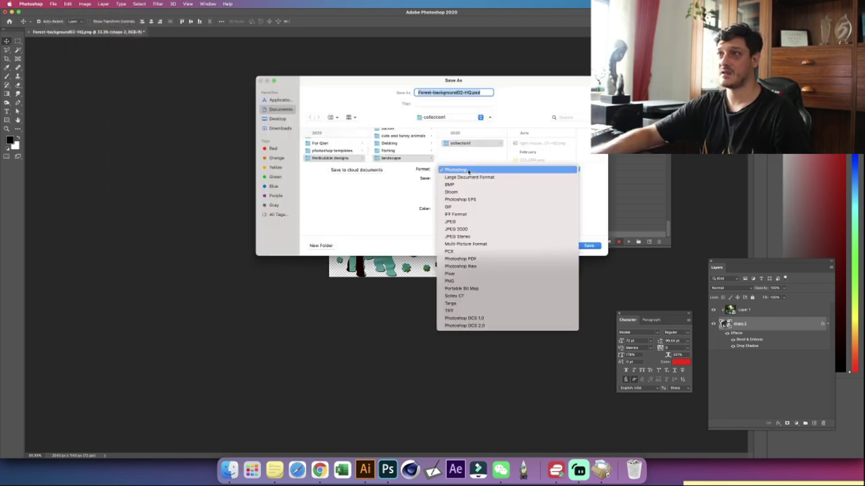
left_click(459, 281)
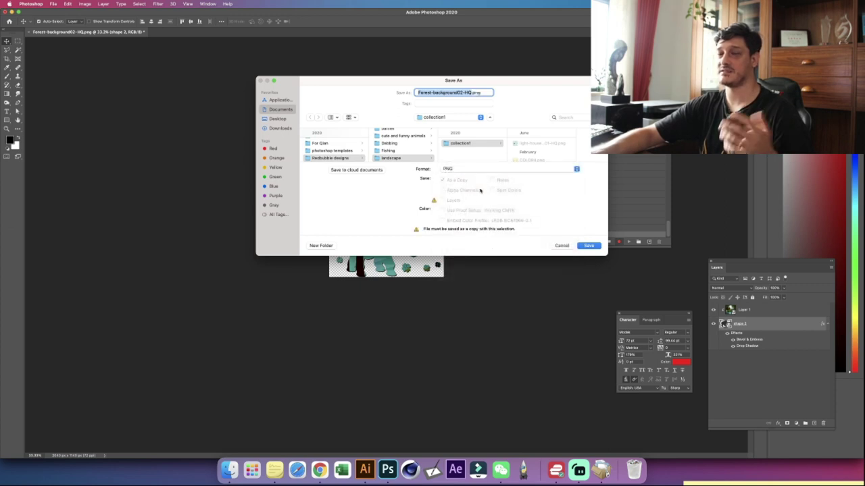
left_click(276, 119)
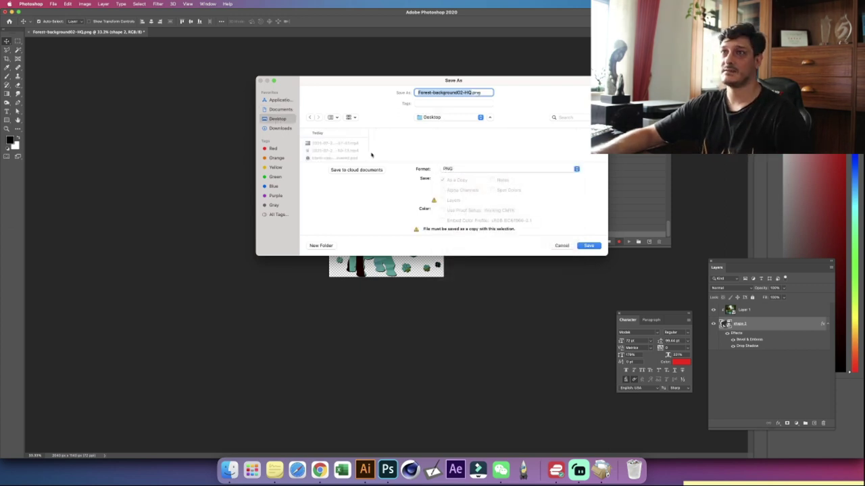
left_click(589, 246)
left_click(476, 225)
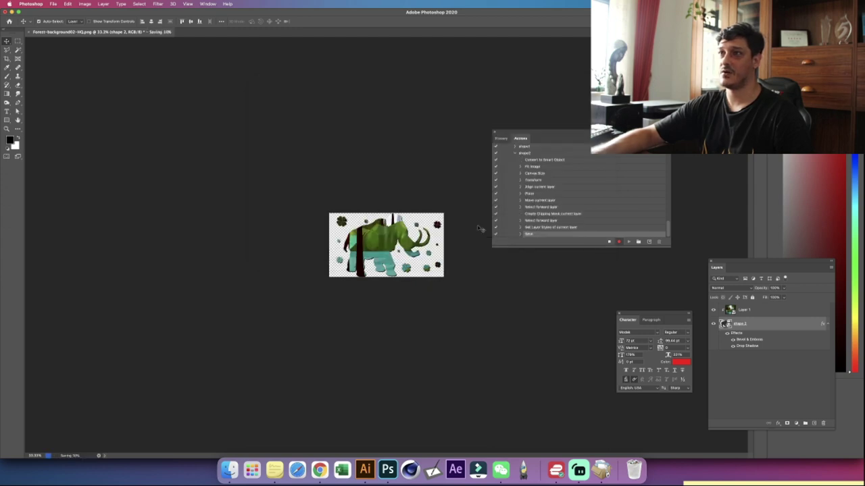
Step: Close the forest document without saving its changes and stop recording the shape2 action
left_click(52, 4)
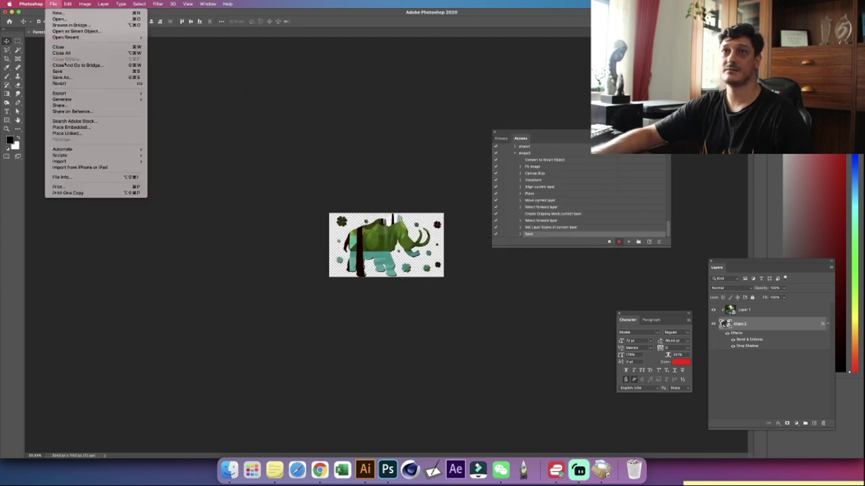
left_click(89, 49)
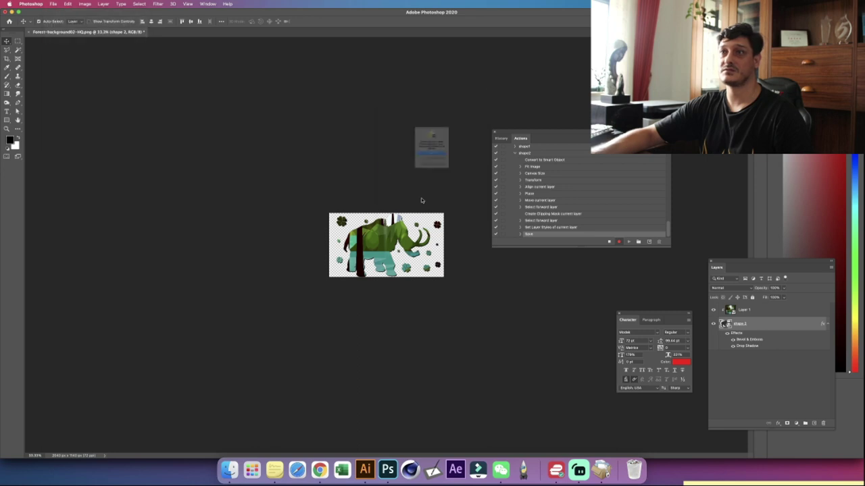
left_click(435, 175)
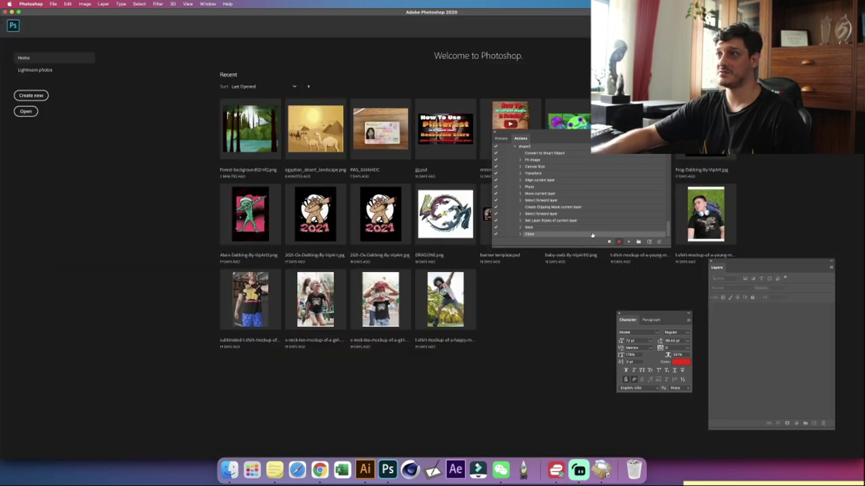
left_click(514, 147)
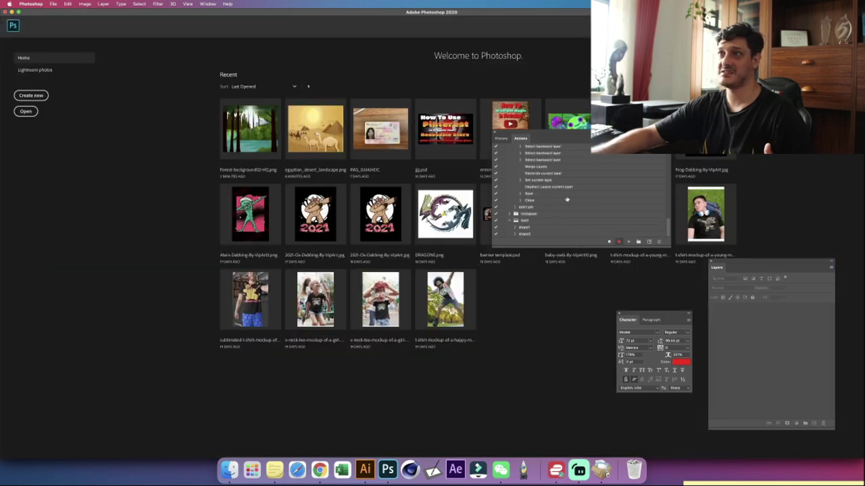
left_click(610, 242)
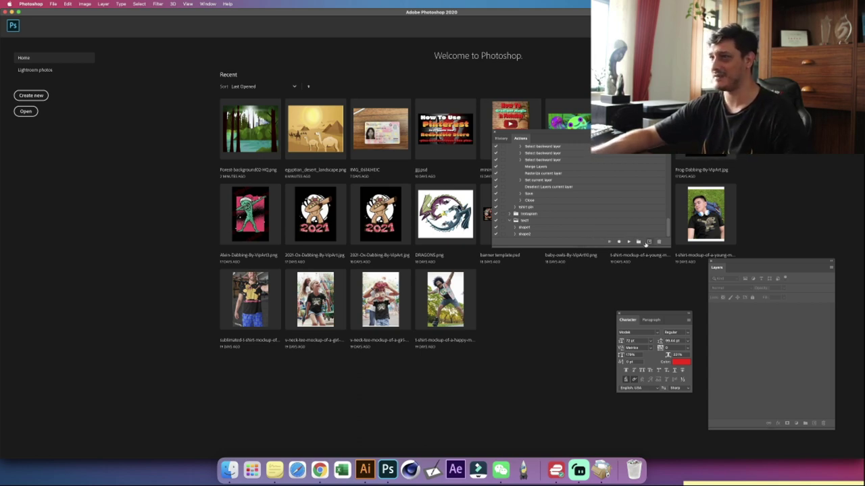
Step: Create an action named shape3 in the test1 set and stop its recording for the moment
left_click(648, 243)
type("shape3")
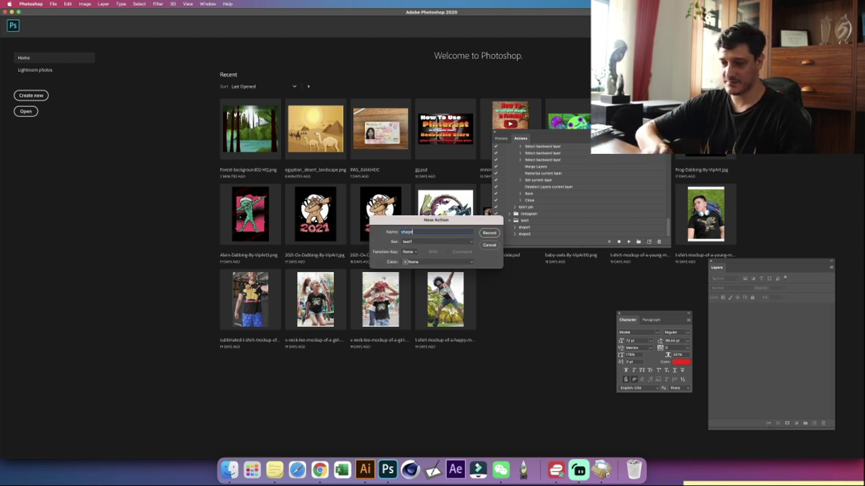
left_click(489, 233)
left_click(608, 242)
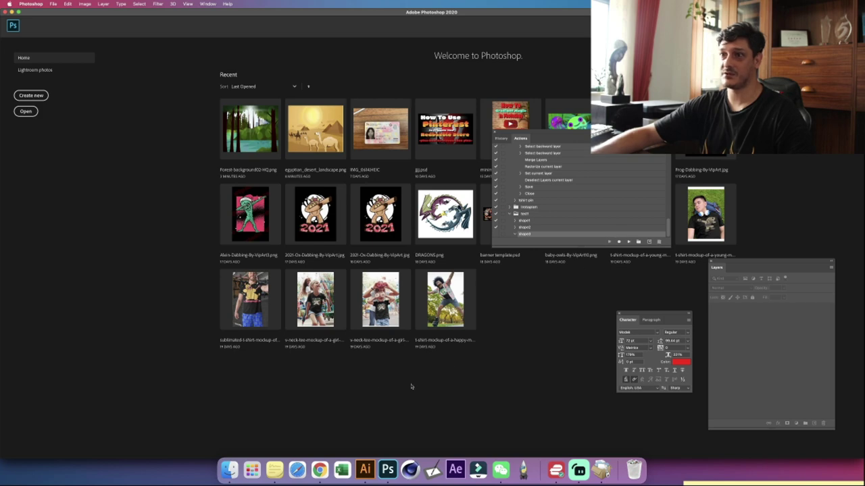
Step: Open green nature.png from the collection1 folder in Photoshop, then return the file browser to the test 1 folder
left_click(230, 470)
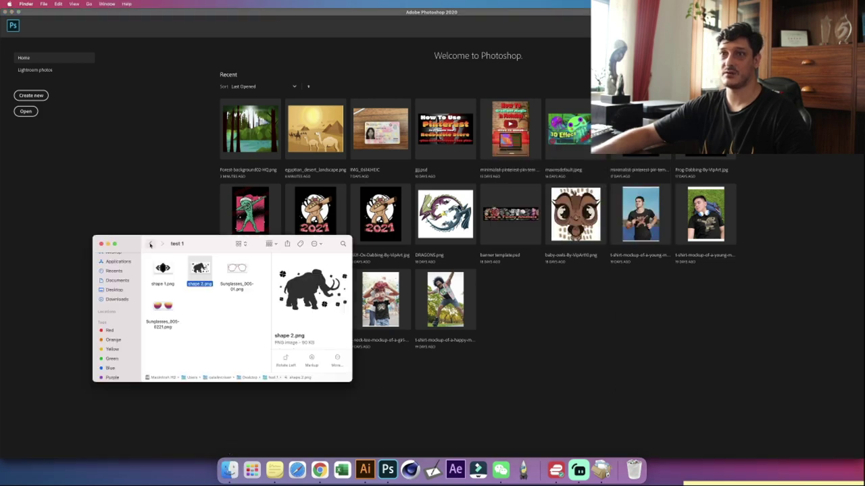
left_click(150, 244)
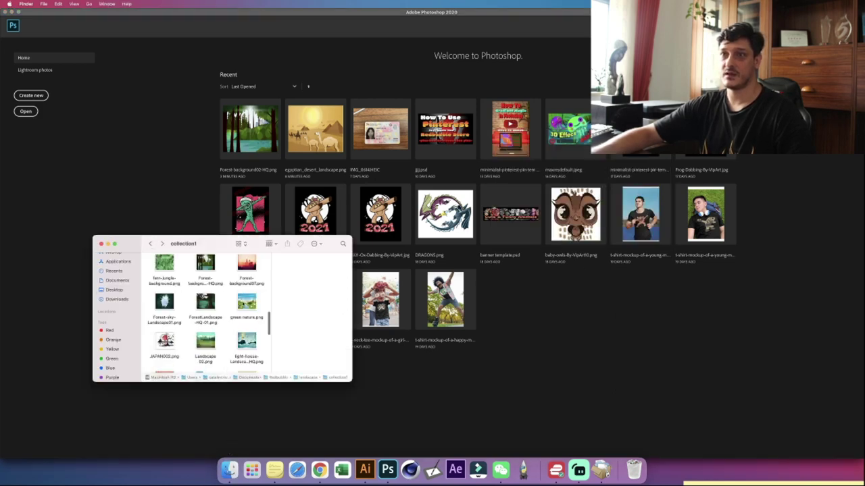
left_click_drag(247, 302, 304, 206)
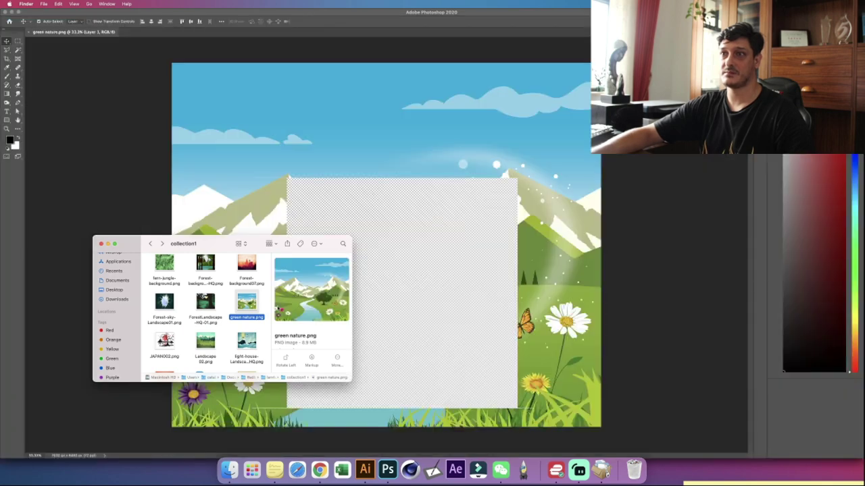
left_click(150, 244)
double_click(232, 315)
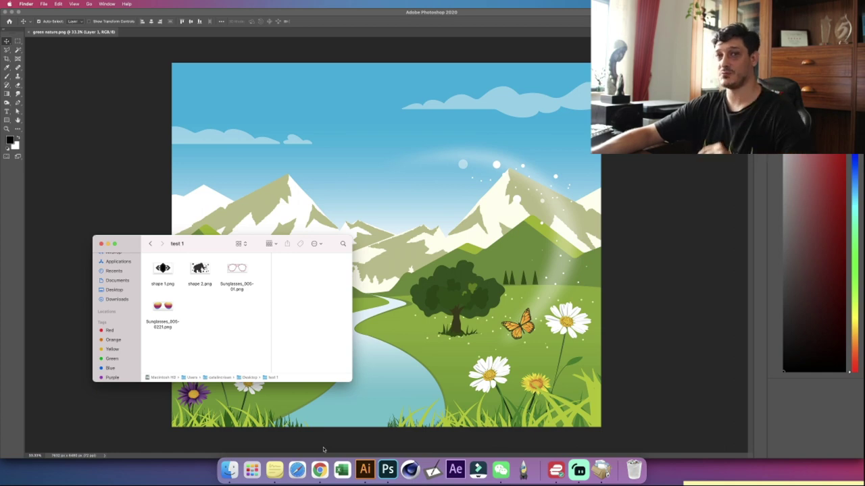
Step: Resume recording in the shape3 action and convert the green nature layer to a smart object
left_click(343, 435)
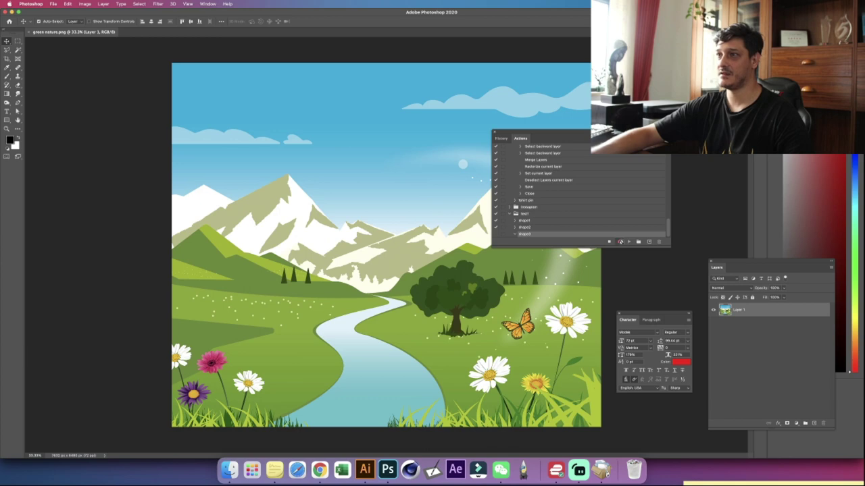
left_click(103, 4)
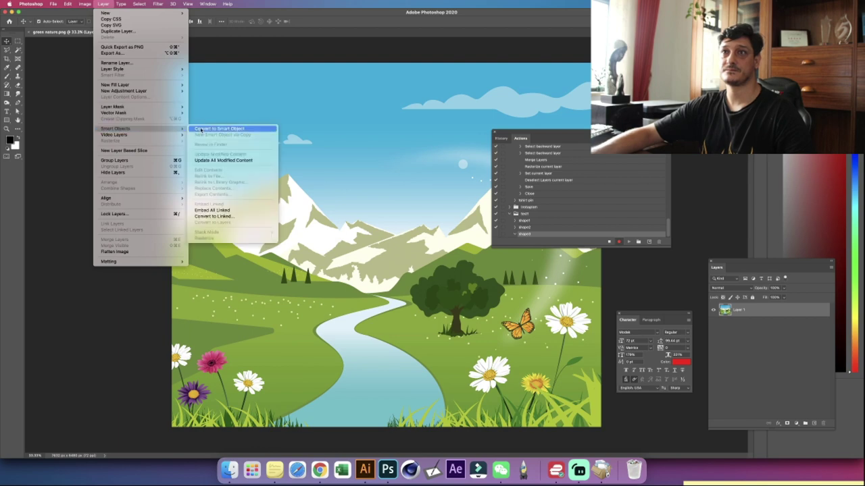
left_click(103, 4)
Step: Fit the image within 2040 by 1140 pixels using the Fit Image command
left_click(52, 4)
mouse_move(94, 150)
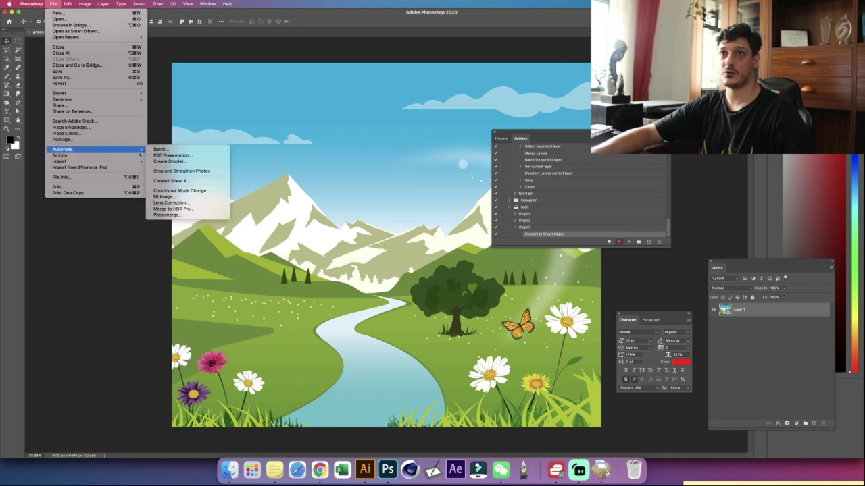
left_click(169, 198)
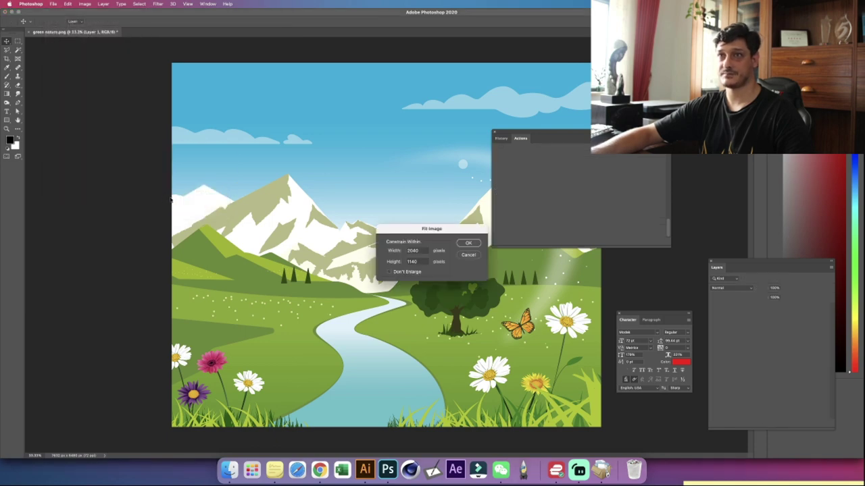
left_click(456, 242)
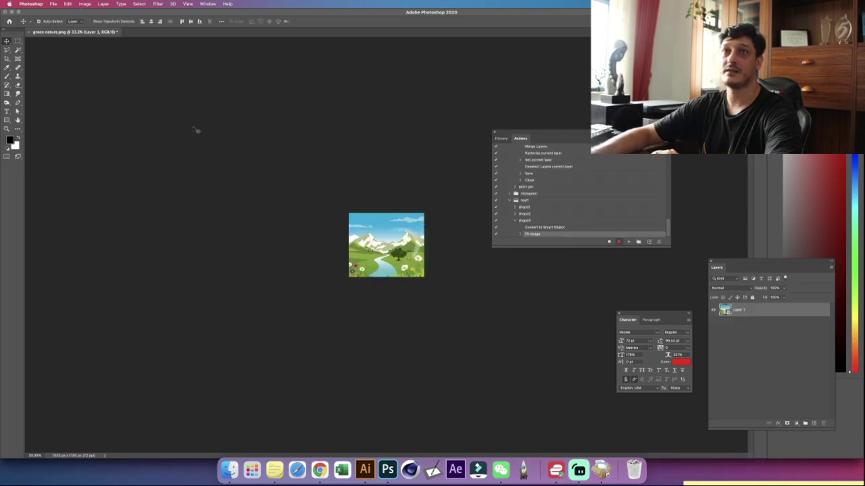
Step: Widen the canvas to 2040 pixels, keeping the landscape centred
left_click(85, 5)
left_click(94, 60)
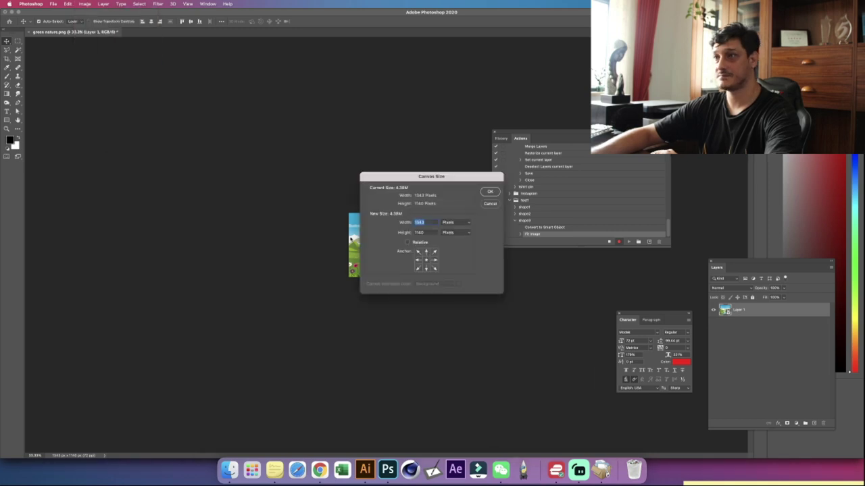
type("2040")
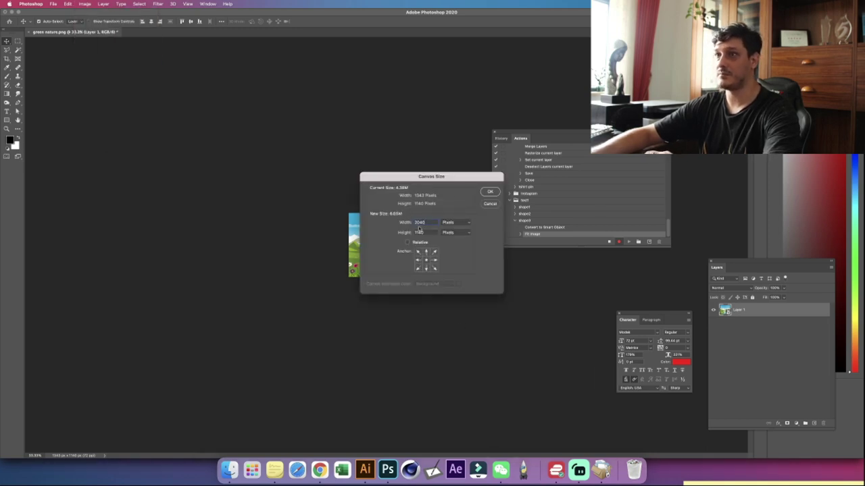
left_click(485, 192)
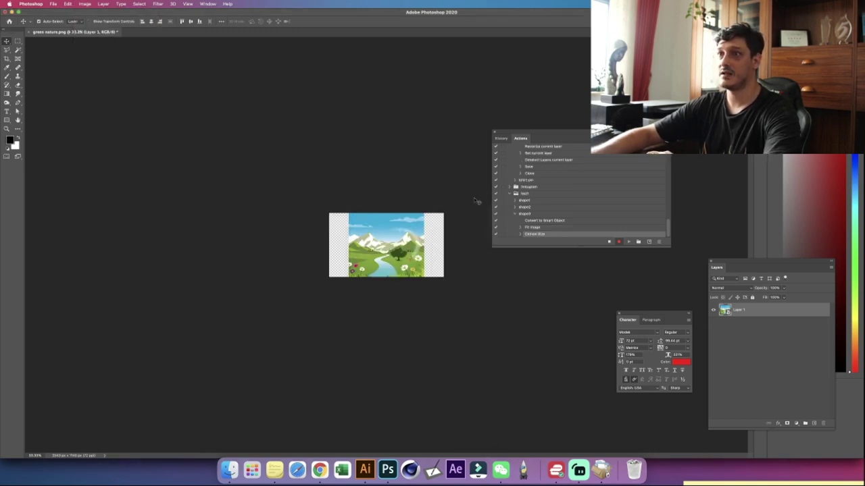
Step: Scale the landscape layer up proportionally until it spans the full canvas width, and apply the transform
left_click(67, 4)
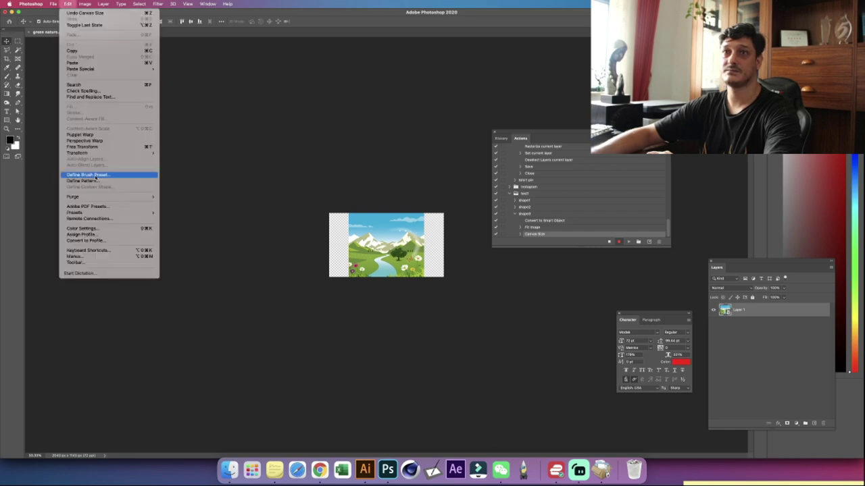
mouse_move(146, 153)
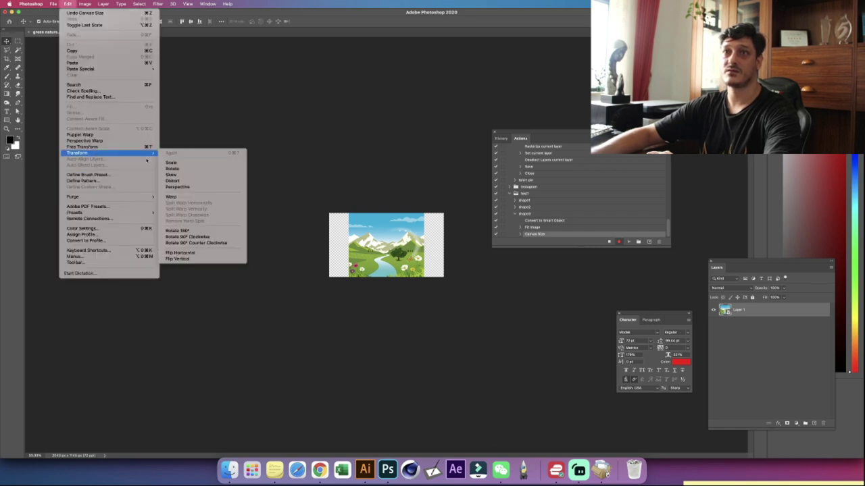
left_click(185, 171)
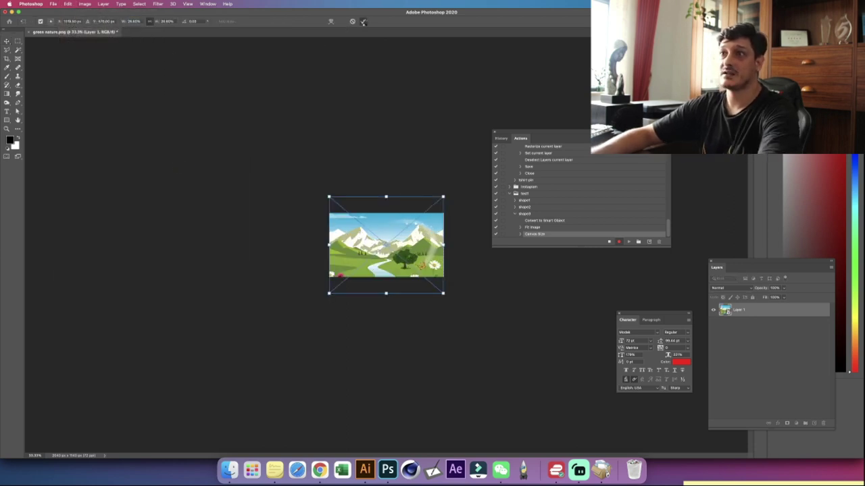
key("Return")
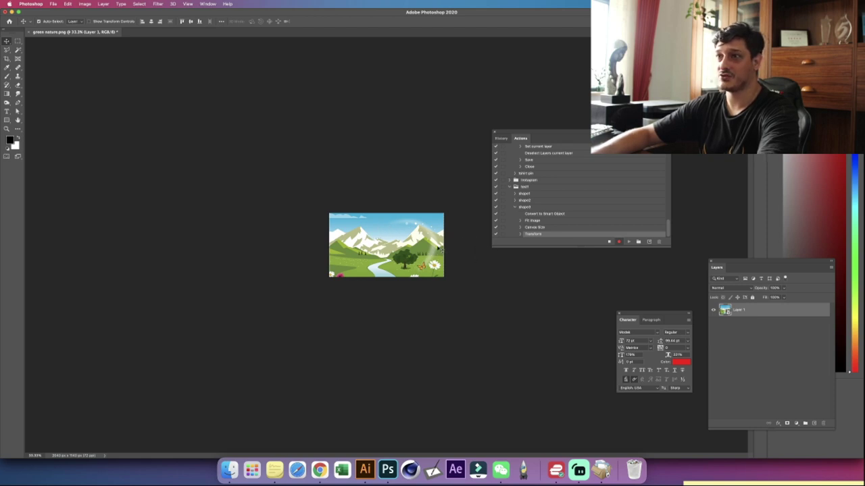
Step: Place Sunglasses_005-01.png and Sunglasses_005-0221.png from the test 1 folder onto the landscape as separate layers
left_click(229, 470)
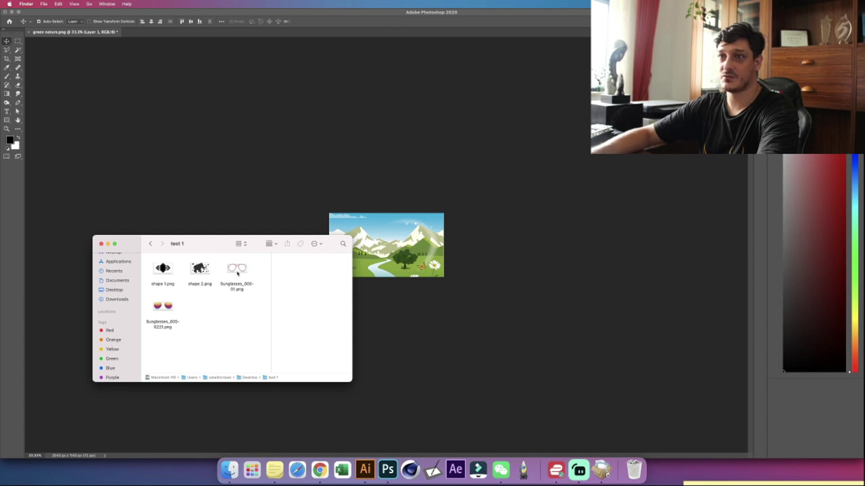
left_click_drag(237, 270, 379, 250)
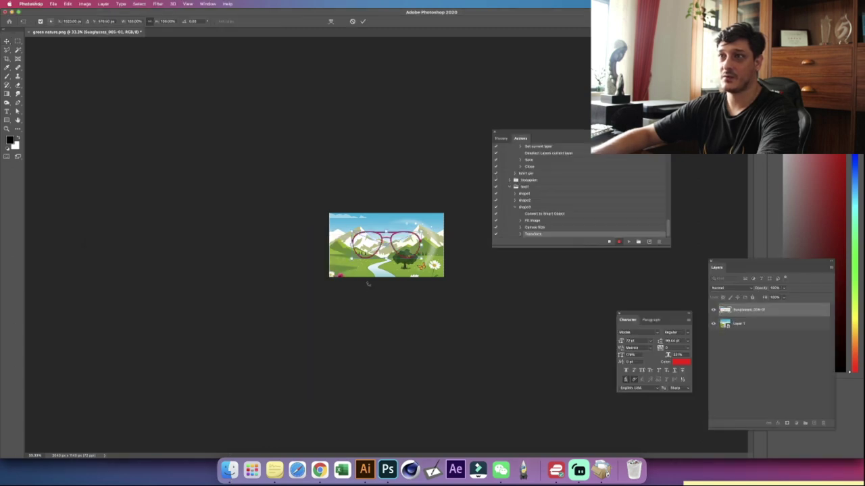
left_click(362, 22)
left_click(230, 469)
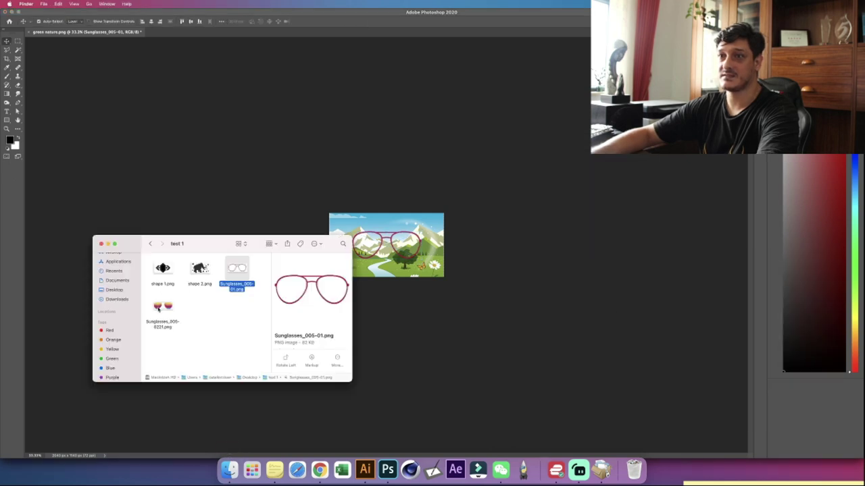
left_click_drag(159, 309, 385, 243)
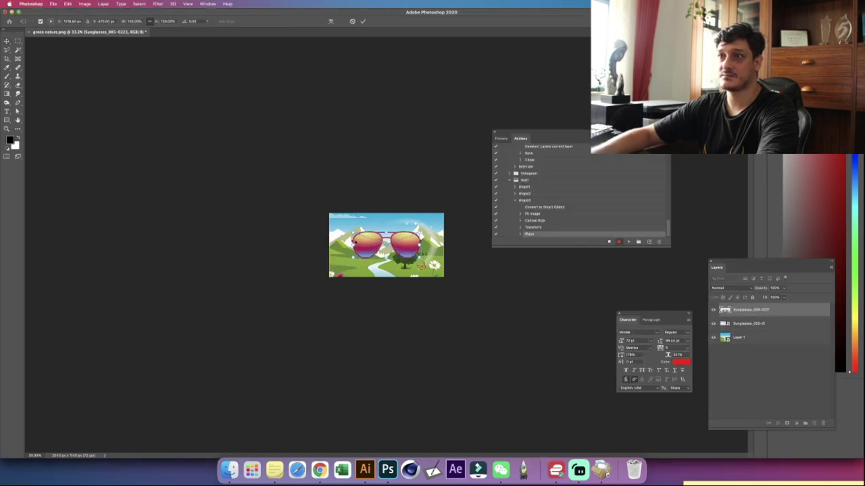
left_click(362, 21)
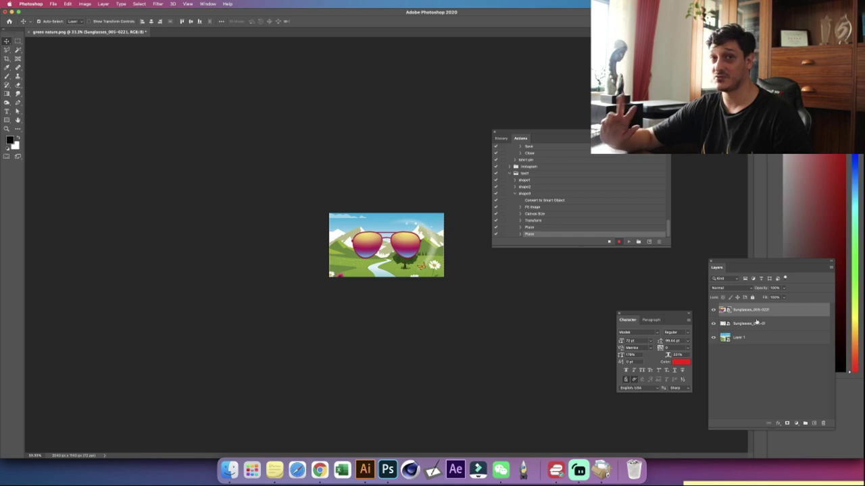
Step: Scale both sunglasses layers together to about 160% so the glasses nearly fill the canvas width
left_click(756, 322, "shift")
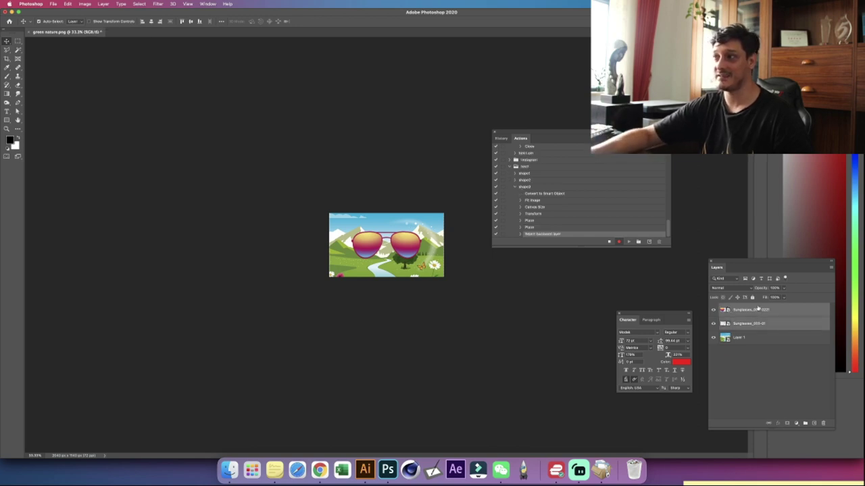
left_click(68, 4)
mouse_move(119, 153)
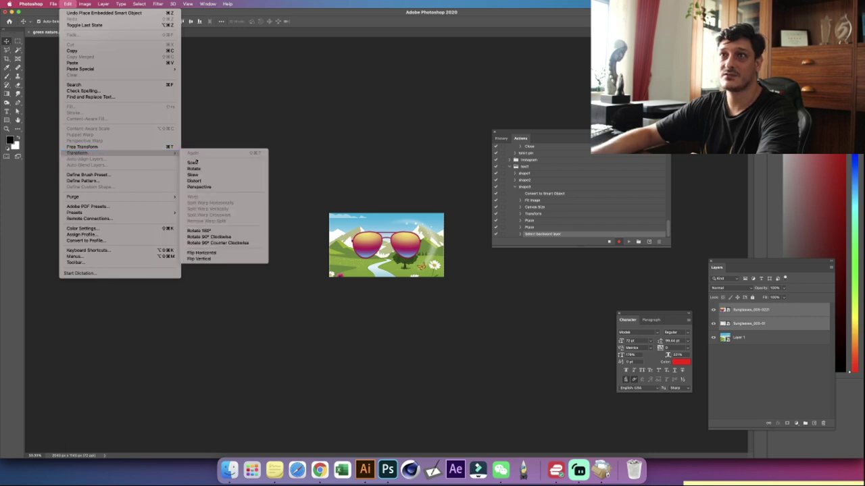
left_click(203, 165)
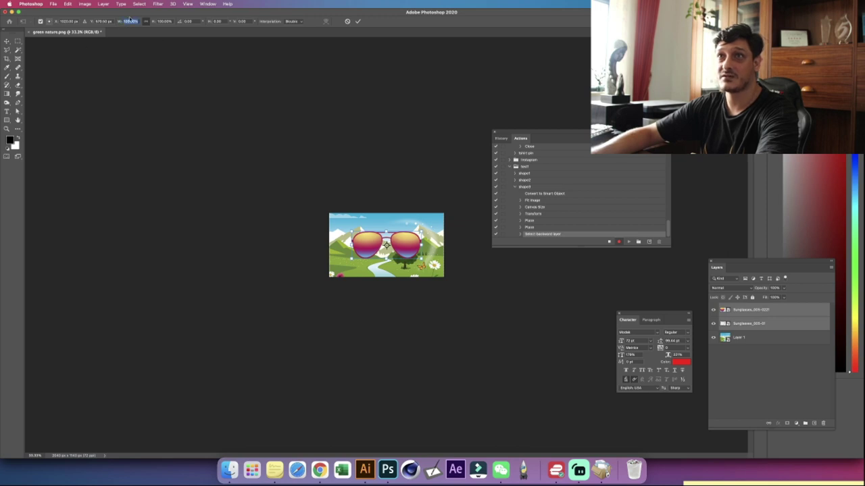
left_click(120, 22)
left_click_drag(120, 23, 139, 16)
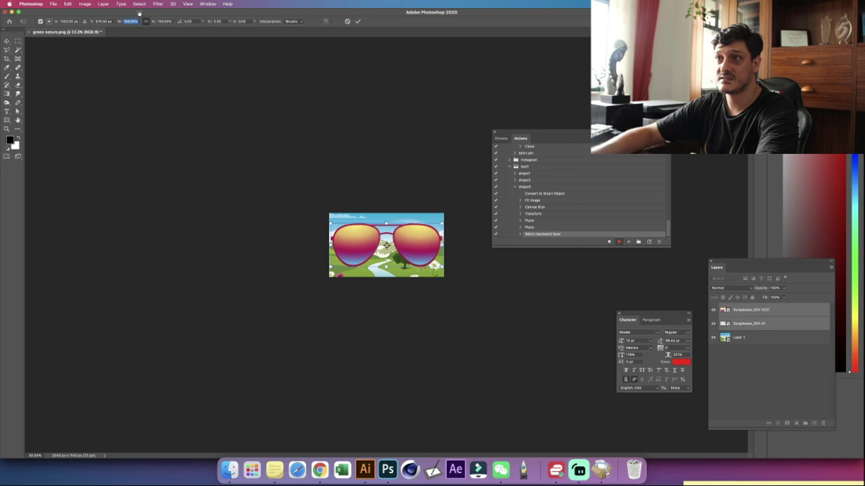
left_click(358, 21)
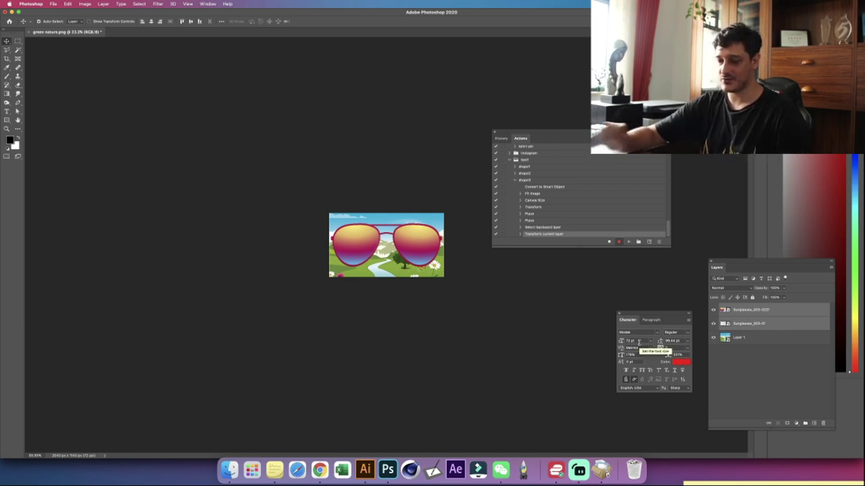
Step: Select the Sunglasses_005-0221 lens layer by cycling through the layers and move it below the landscape layer
key("alt+bracketright")
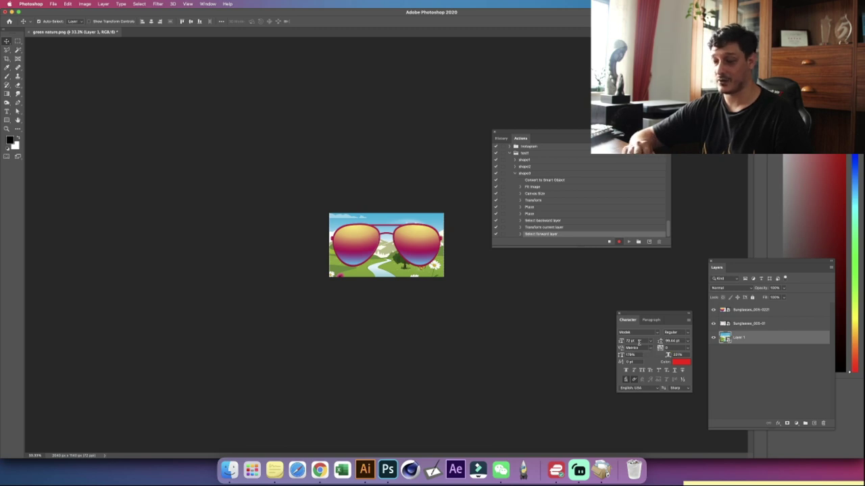
key("alt+bracketright")
key("alt+bracketright")
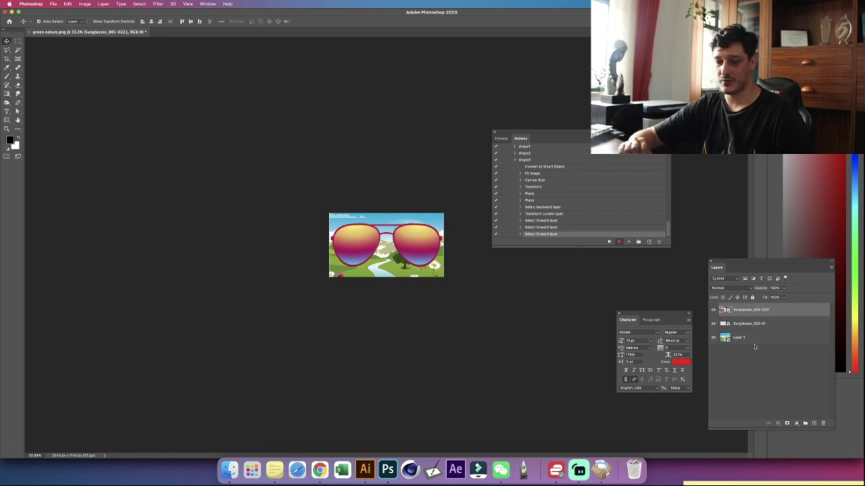
key("super+bracketleft")
key("super+bracketleft")
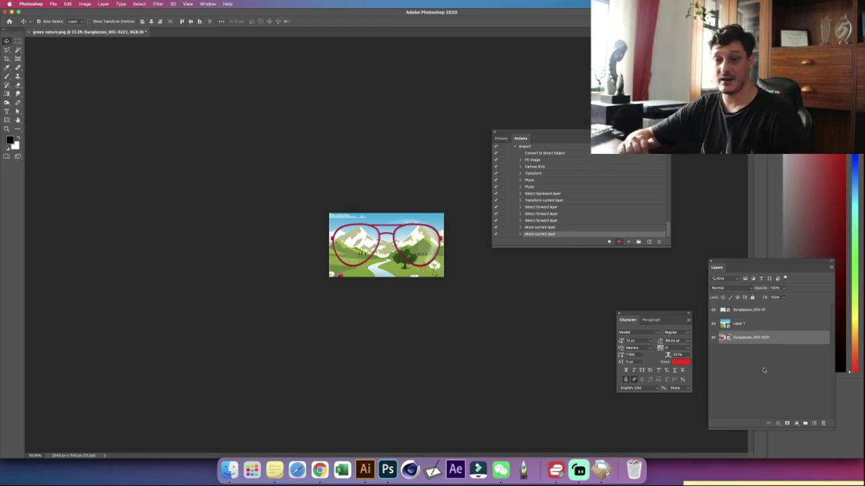
Step: Select the landscape layer above the lenses and clip it to the lens shape with a clipping mask
key("alt+bracketright")
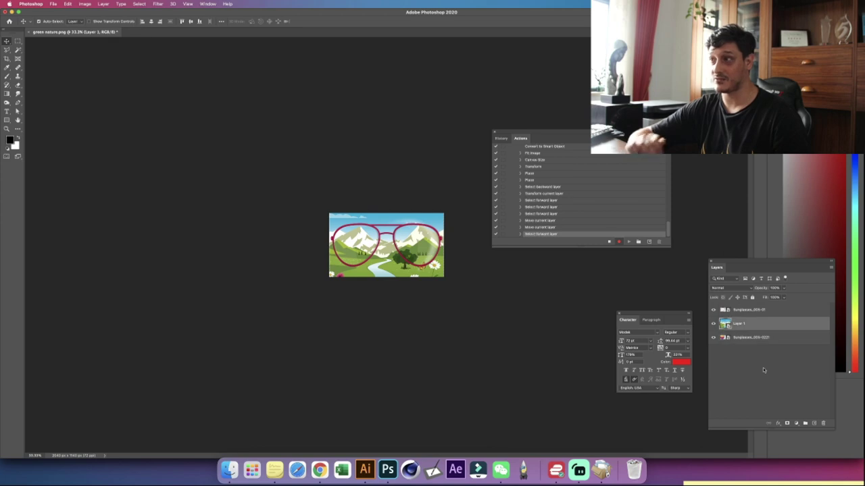
left_click(102, 4)
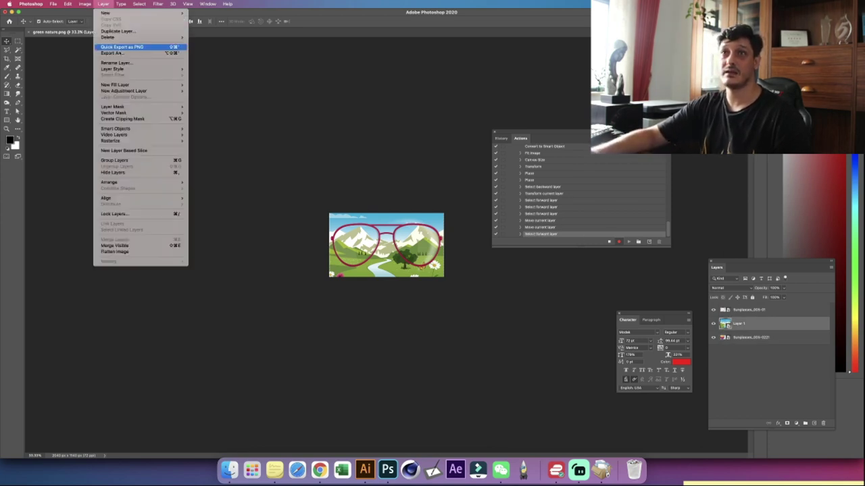
left_click(140, 118)
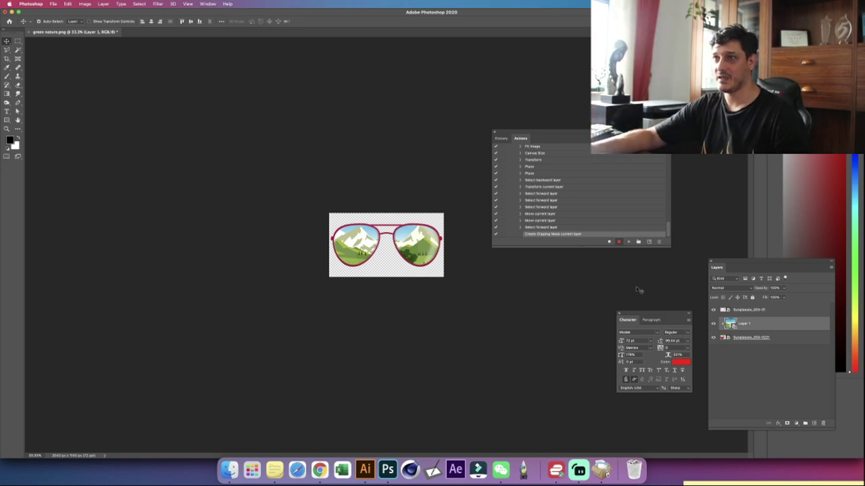
Step: Set the blend mode of the clipped landscape layer to Multiply
key("z")
left_click_drag(417, 301, 451, 329)
key("v")
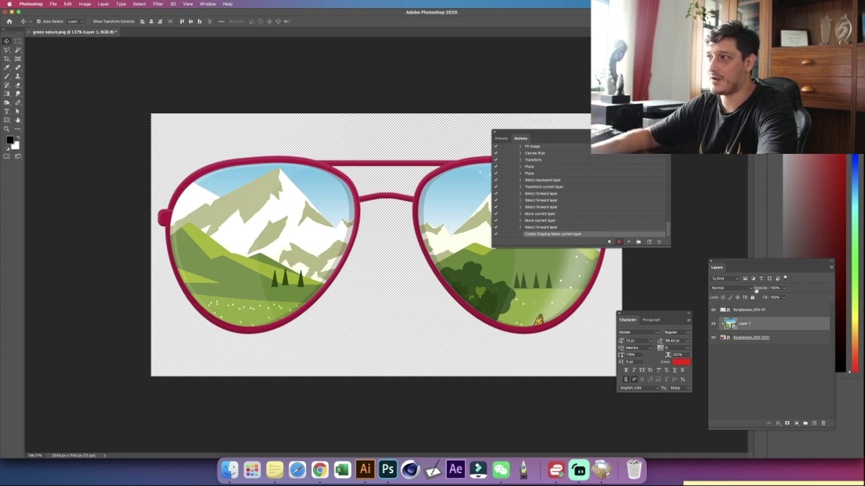
left_click(750, 289)
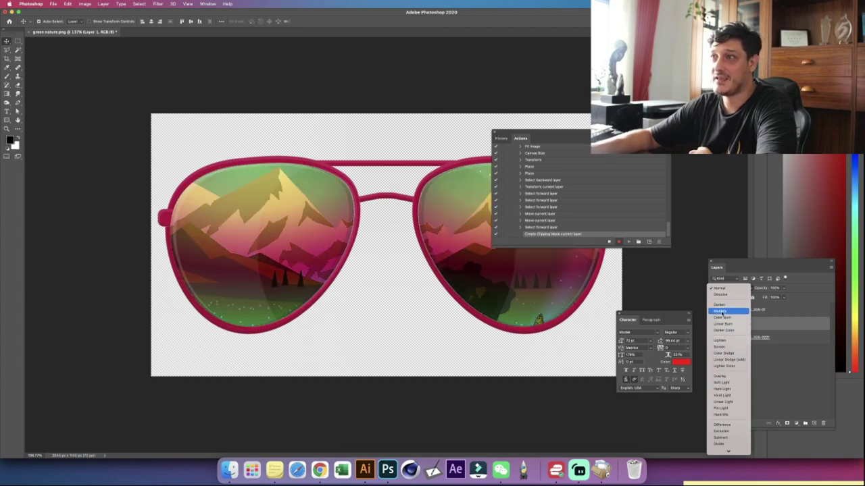
left_click(722, 312)
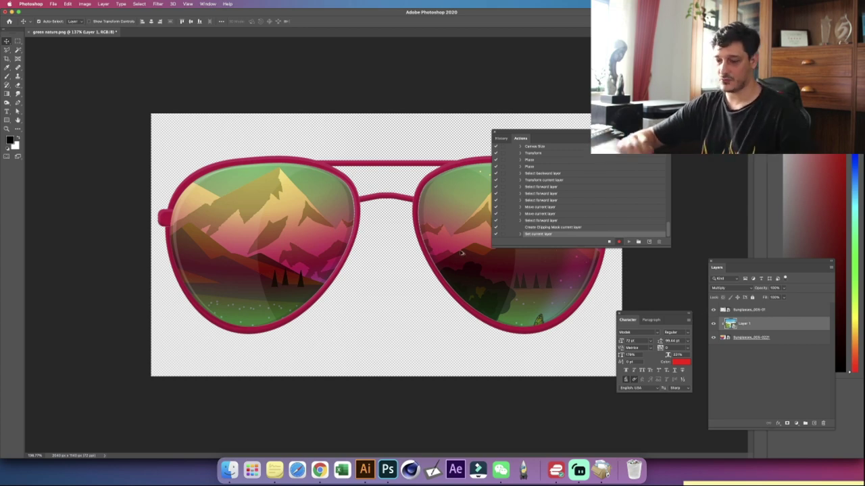
Step: Select the sunglasses frame layer above the landscape and enable Bevel & Emboss in its layer style
key("alt+bracketright")
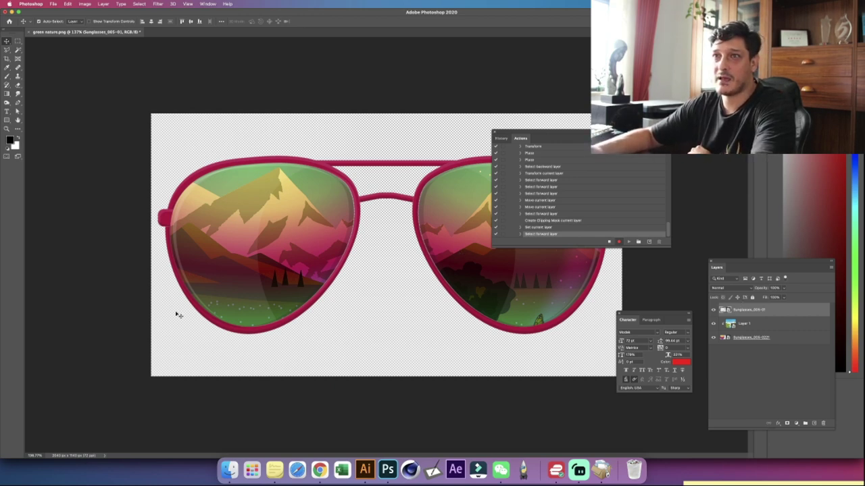
double_click(783, 313)
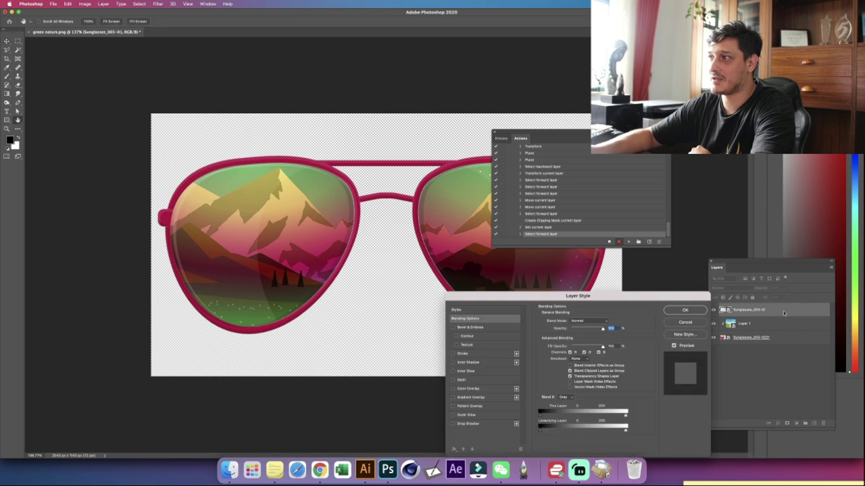
left_click(454, 328)
left_click(454, 327)
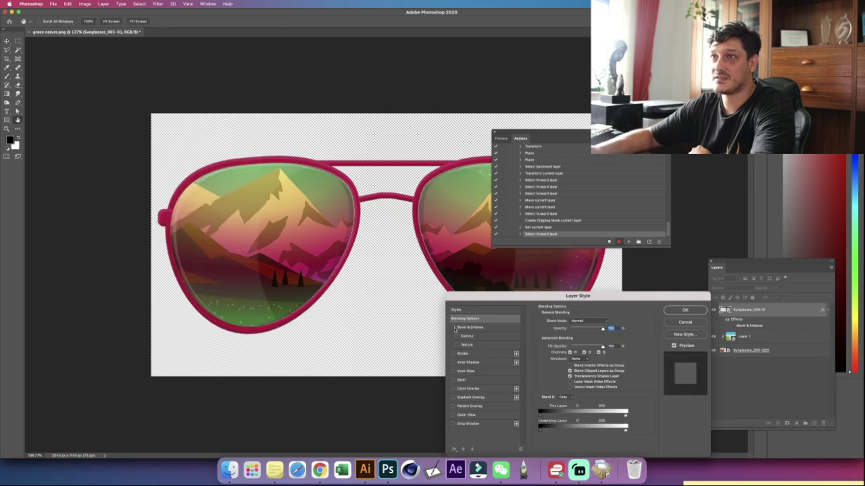
left_click(454, 328)
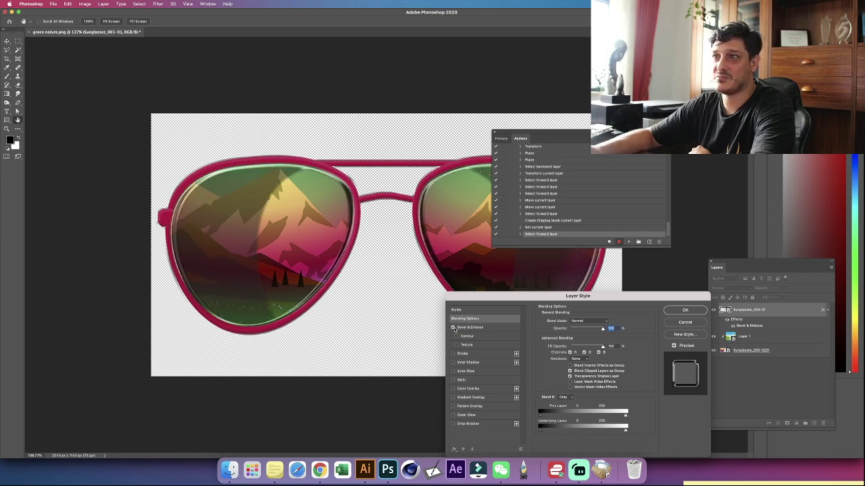
left_click(453, 327)
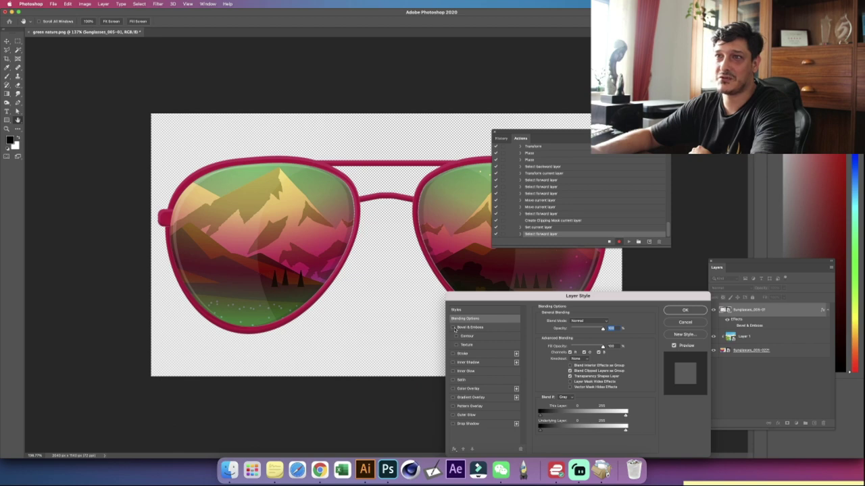
left_click(453, 328)
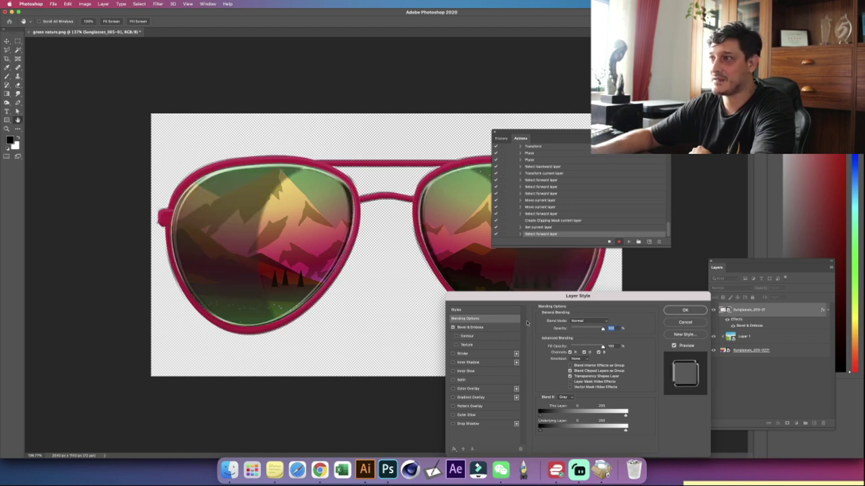
Step: Set the frame's Bevel & Emboss to a Linear gloss contour and the Inner Bevel style, and apply it
left_click(482, 329)
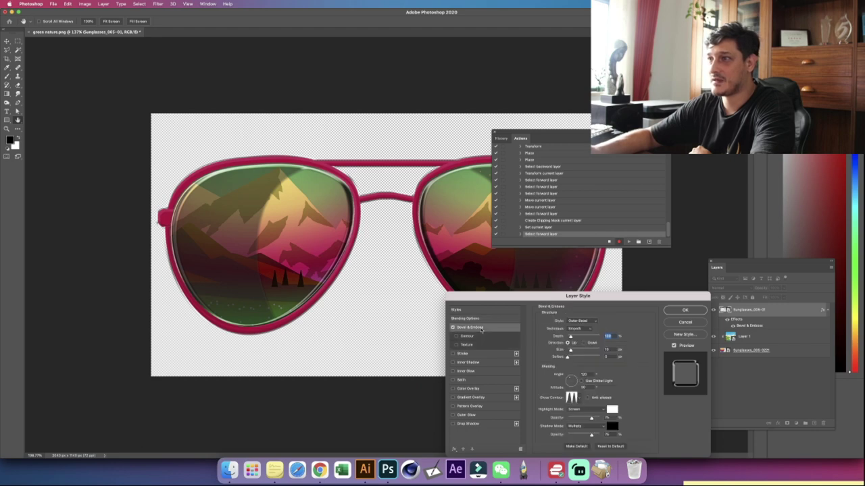
left_click(579, 397)
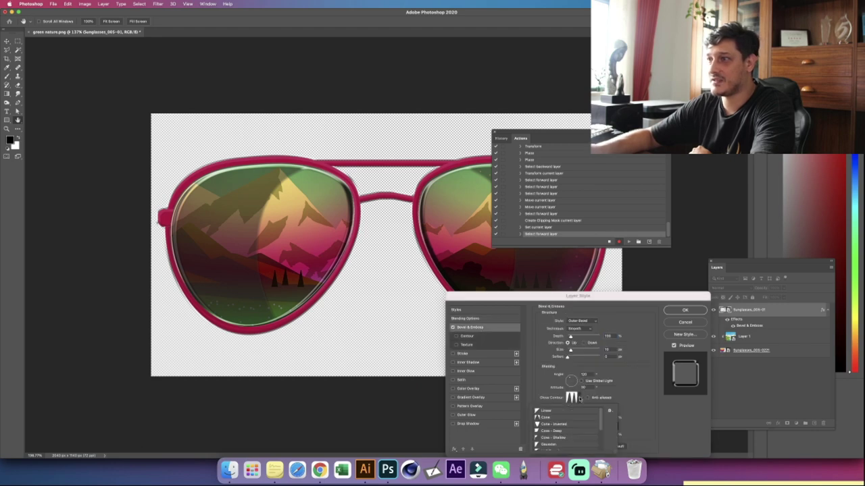
left_click(546, 412)
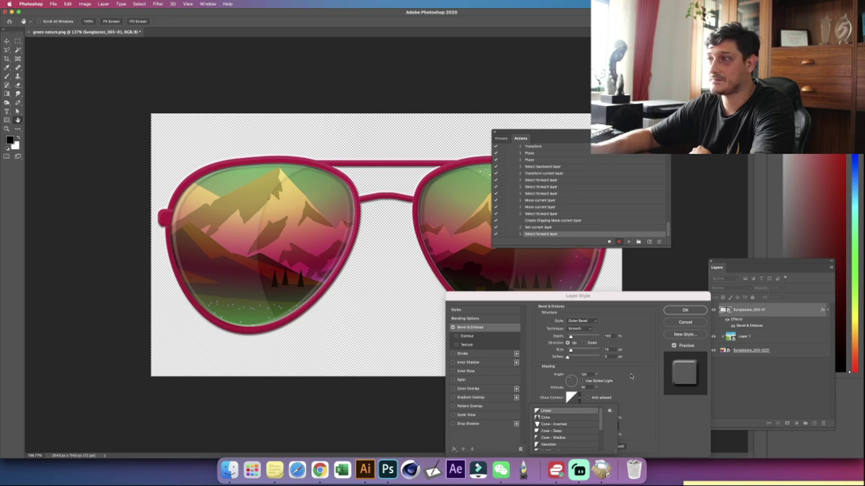
left_click(593, 321)
left_click(593, 322)
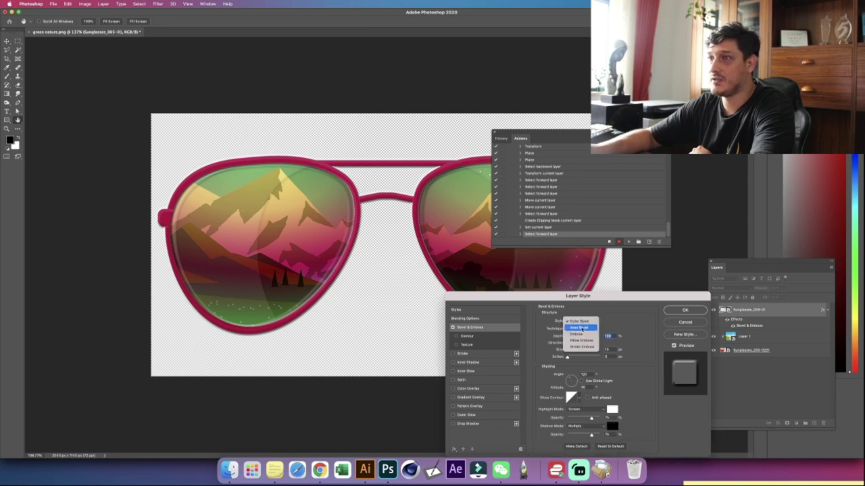
left_click(581, 328)
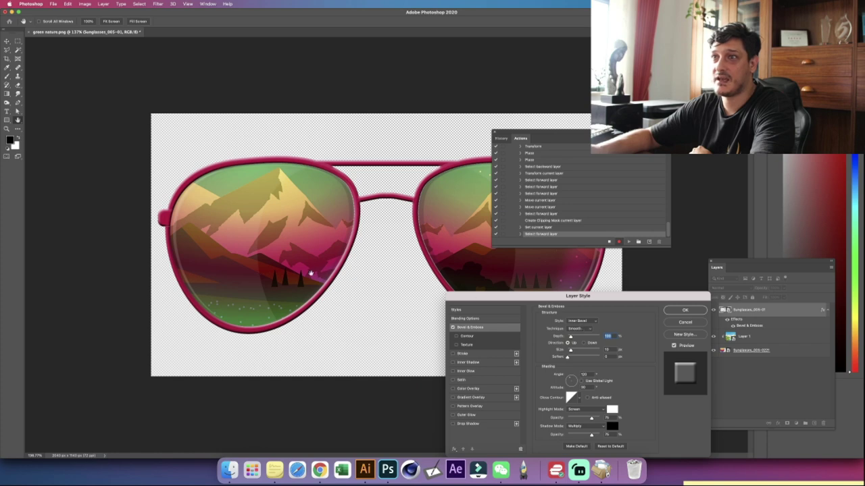
left_click(683, 311)
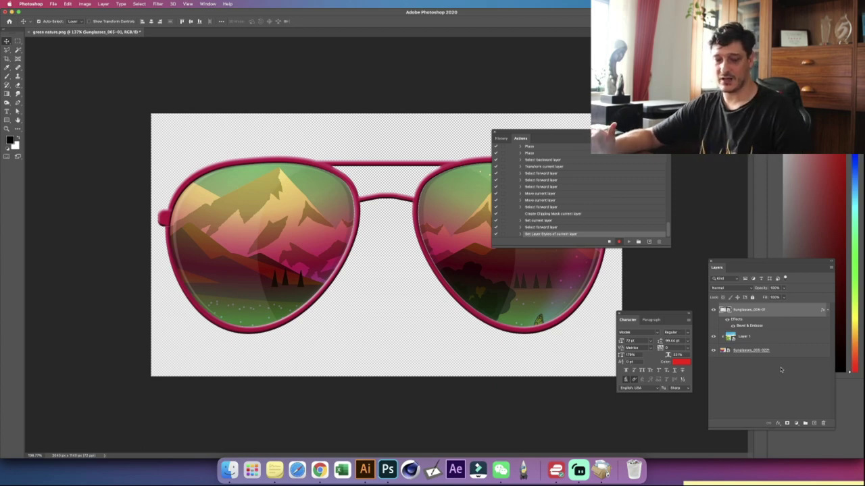
Step: Extend the selection to the landscape and lens layers below and merge all three layers into one
key("alt+shift+bracketleft")
key("alt+shift+bracketleft")
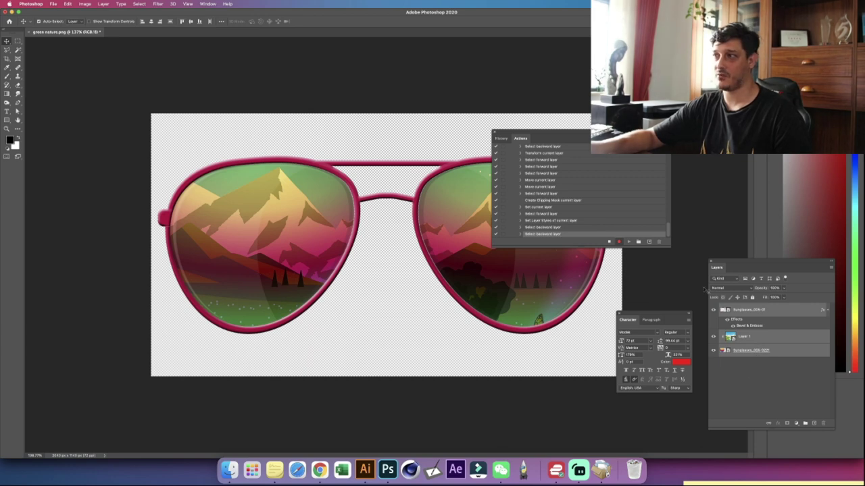
left_click(108, 5)
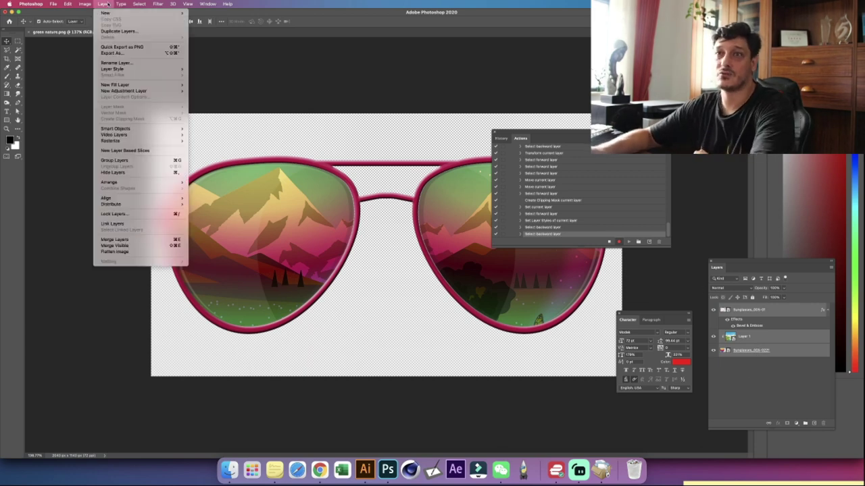
left_click(115, 239)
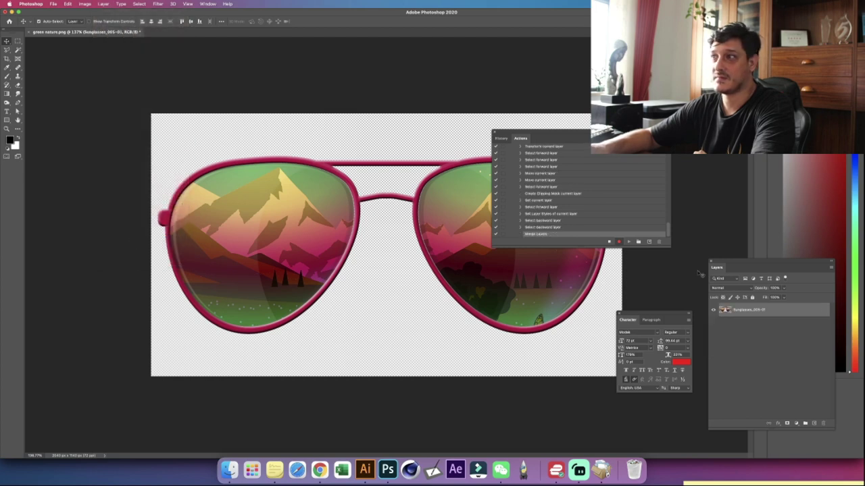
Step: Add a drop shadow to the merged sunglasses layer with increased size, spread and distance
double_click(795, 309)
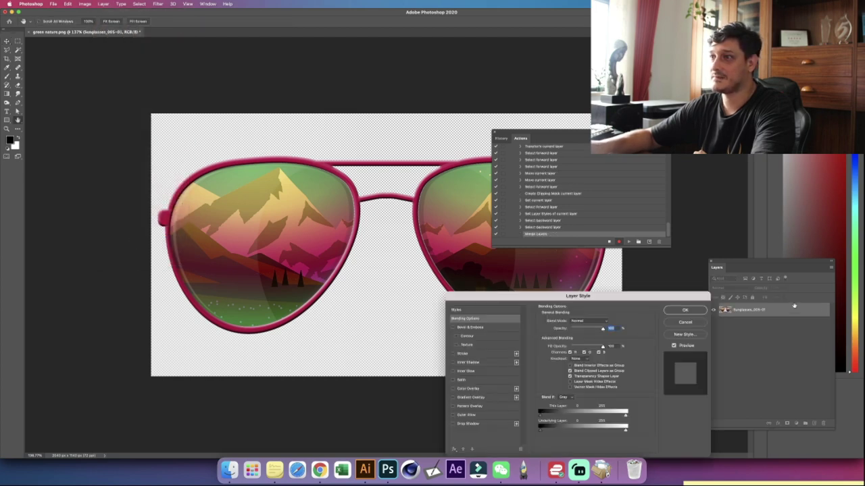
left_click(467, 423)
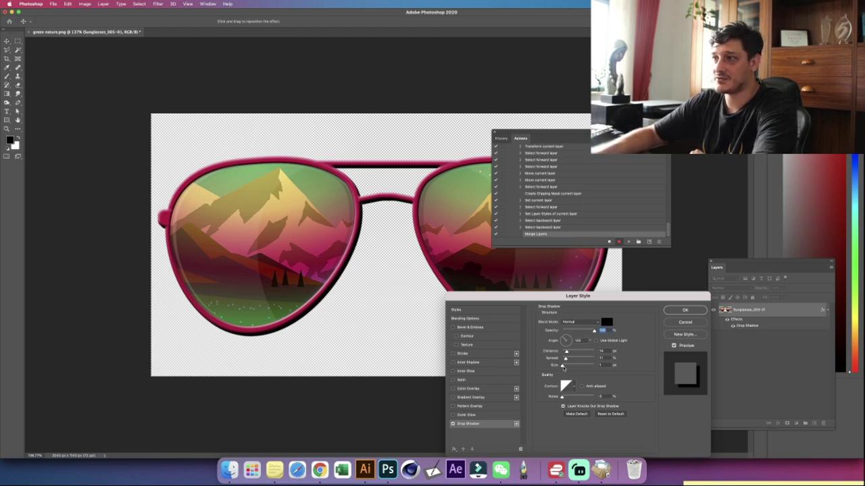
left_click_drag(562, 366, 571, 354)
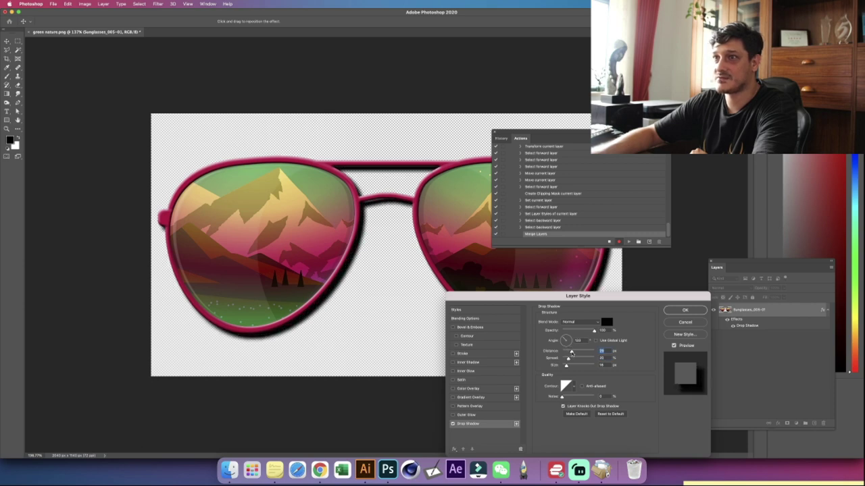
left_click(685, 311)
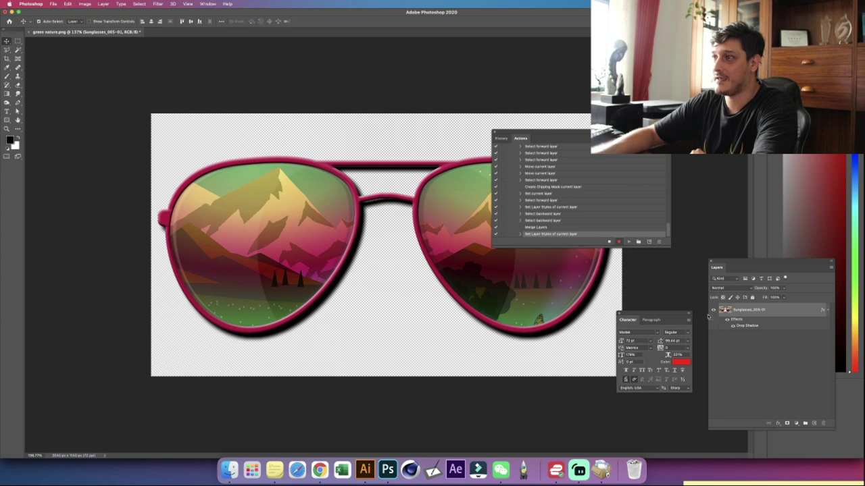
Step: Save the sunglasses design as a PNG copy on the Desktop, keeping the existing file name
left_click(53, 4)
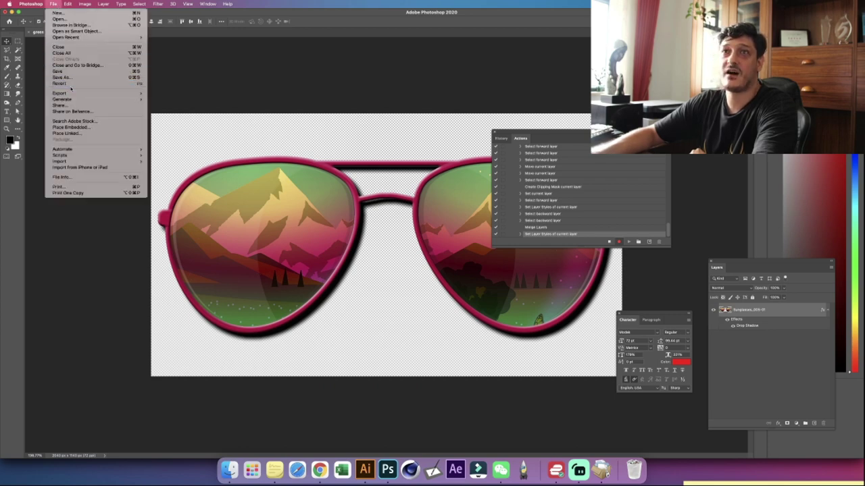
left_click(101, 71)
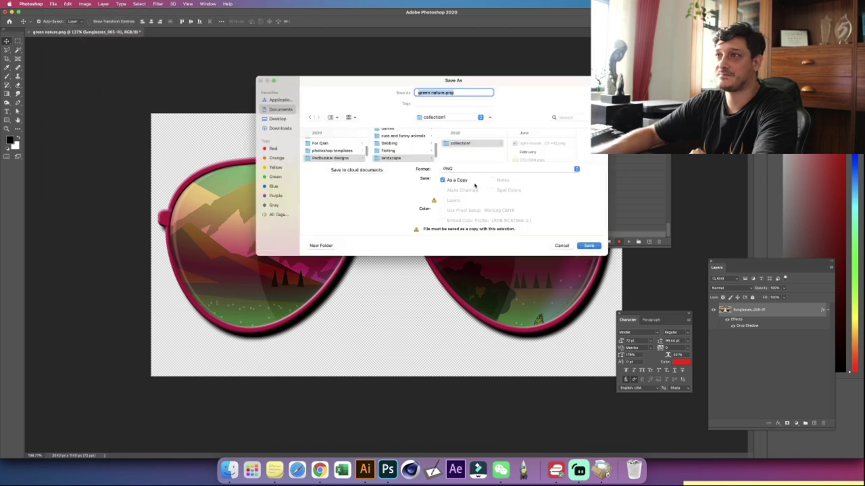
left_click(287, 118)
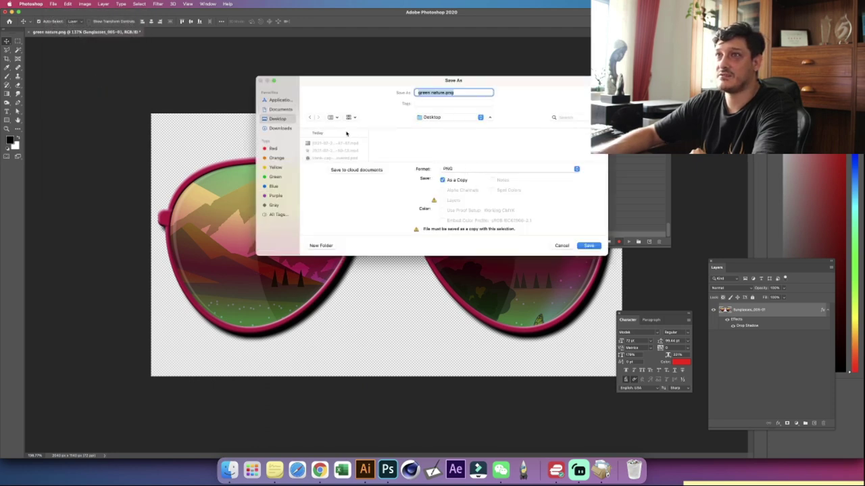
left_click(590, 246)
left_click(465, 224)
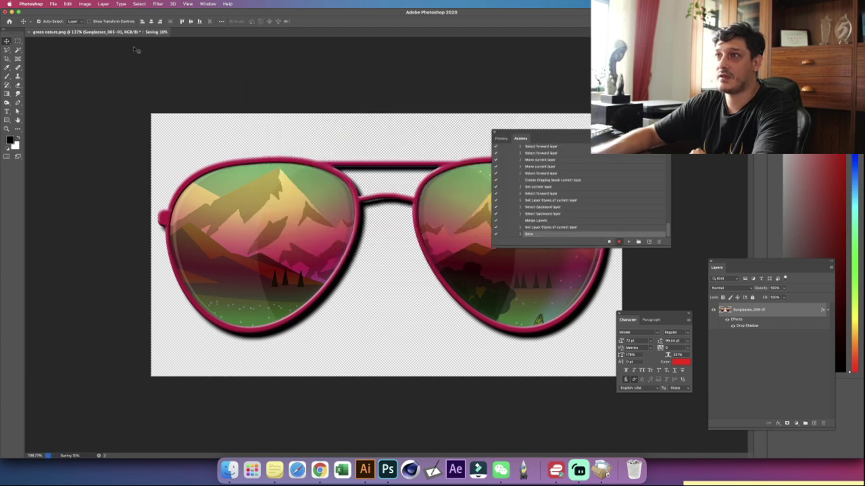
Step: Close the sunglasses document without saving its changes
left_click(53, 4)
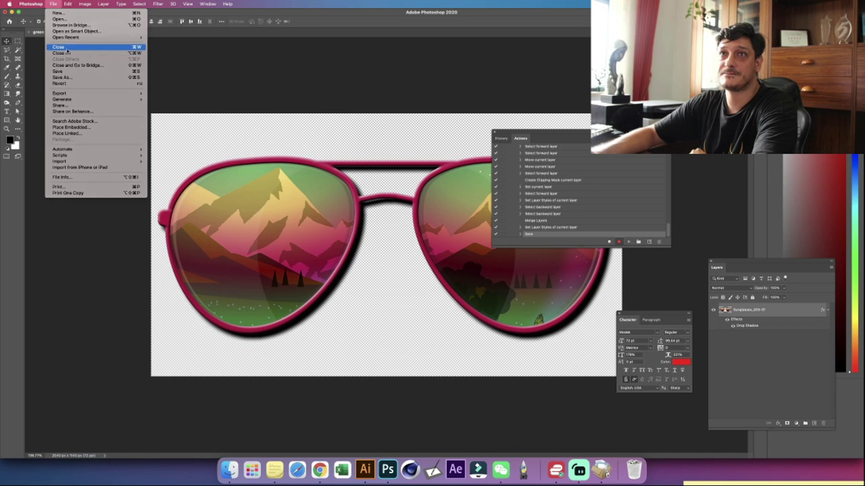
left_click(65, 48)
left_click(439, 172)
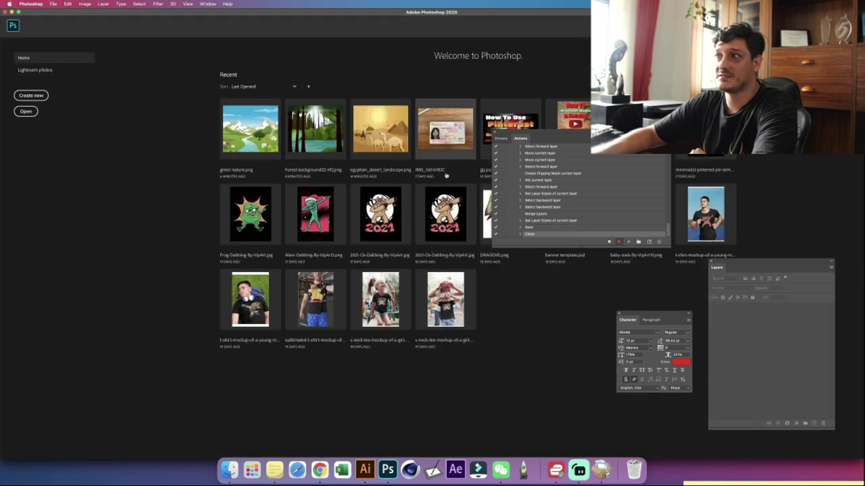
Step: Stop recording the action, collapse its list of commands and select shape3 in the action set
scroll(574, 218, "up", 5)
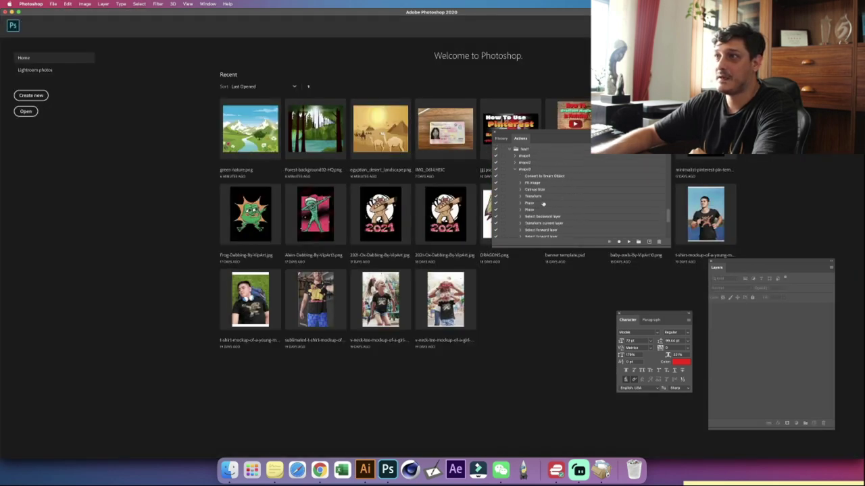
scroll(516, 173, "down", 5)
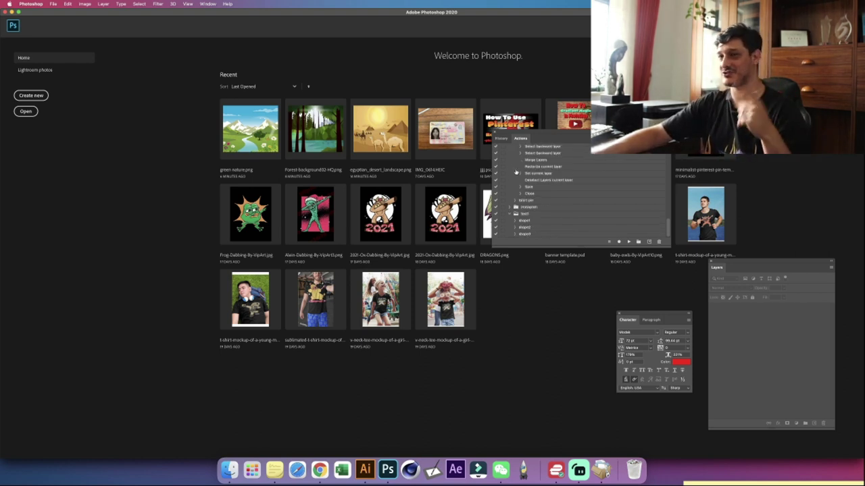
left_click(528, 235)
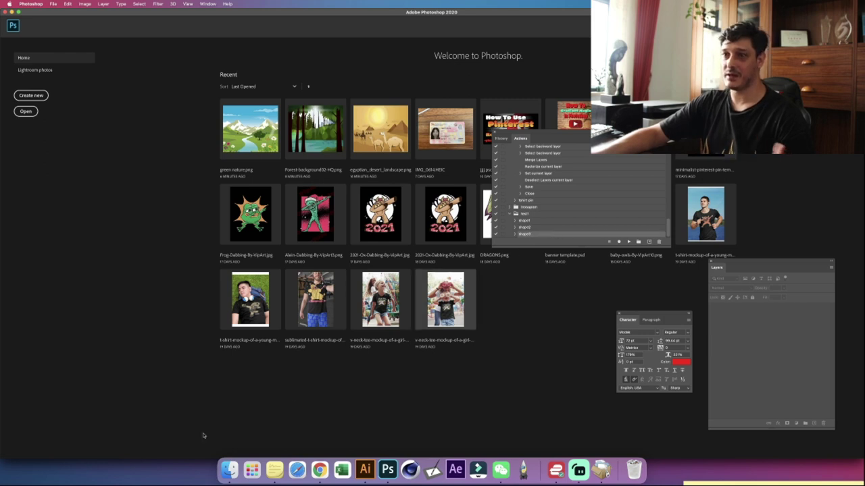
Step: Switch to Finder, create a folder named output inside the test 1 folder, and open it
left_click(230, 470)
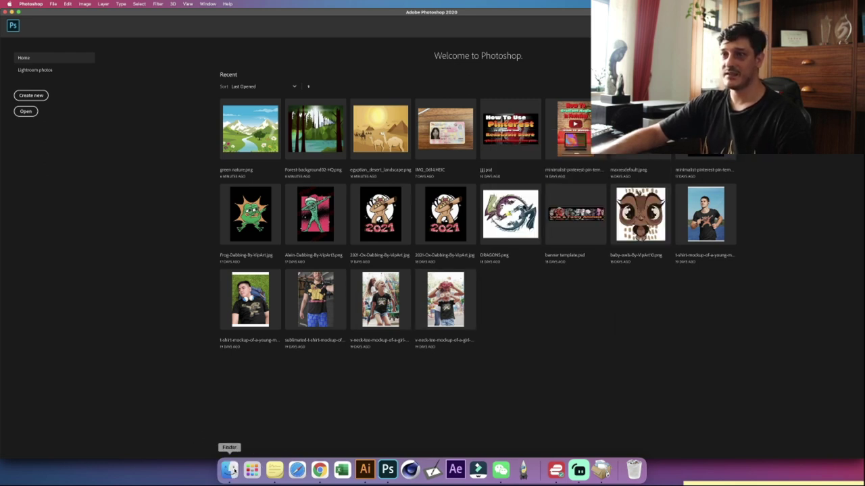
right_click(200, 315)
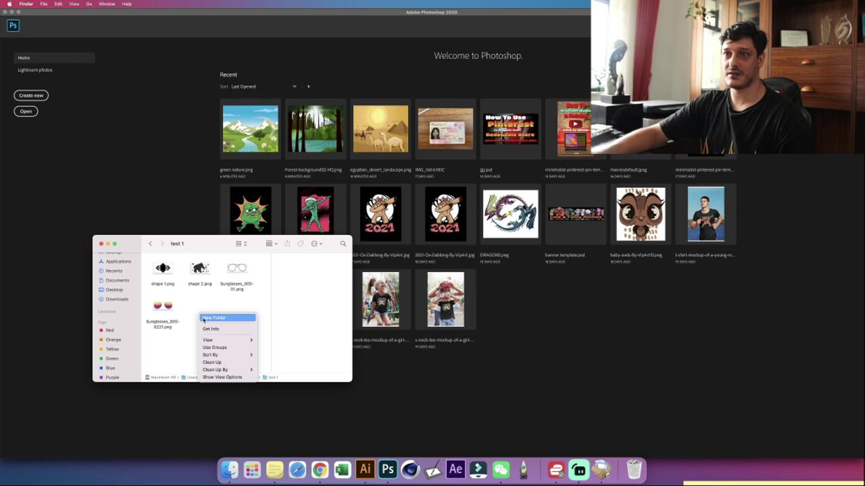
left_click(203, 318)
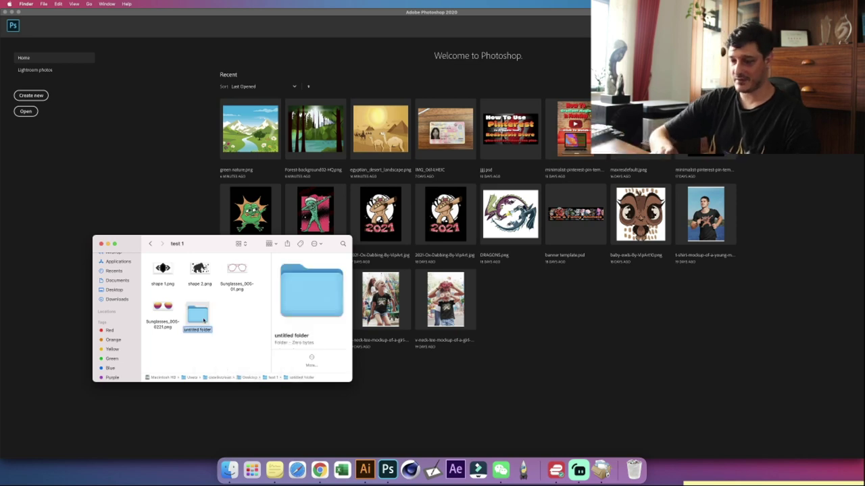
type("a")
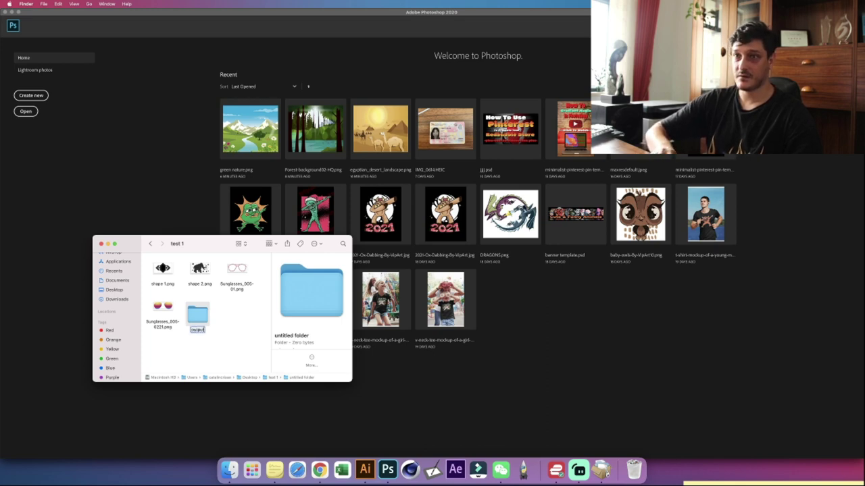
key("Return")
double_click(198, 315)
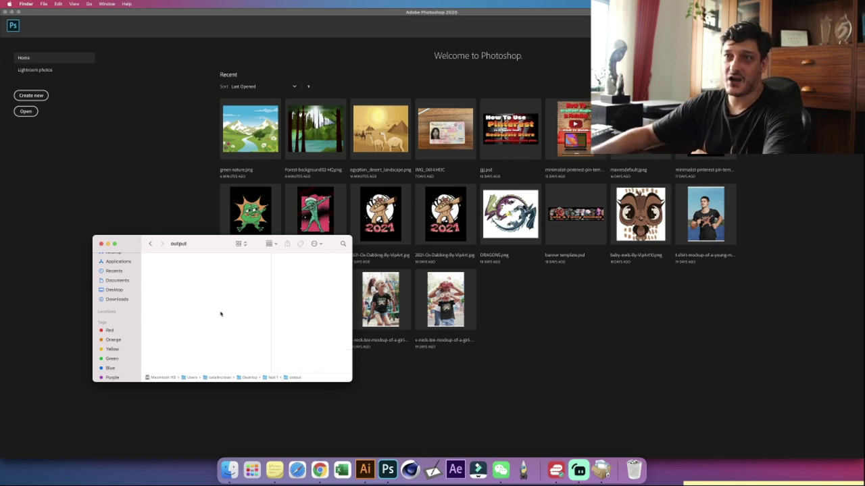
Step: Switch to Photoshop, start a Batch run of the shape3 action from set test1, and choose the landscape folder collection1 as its source
left_click(17, 123)
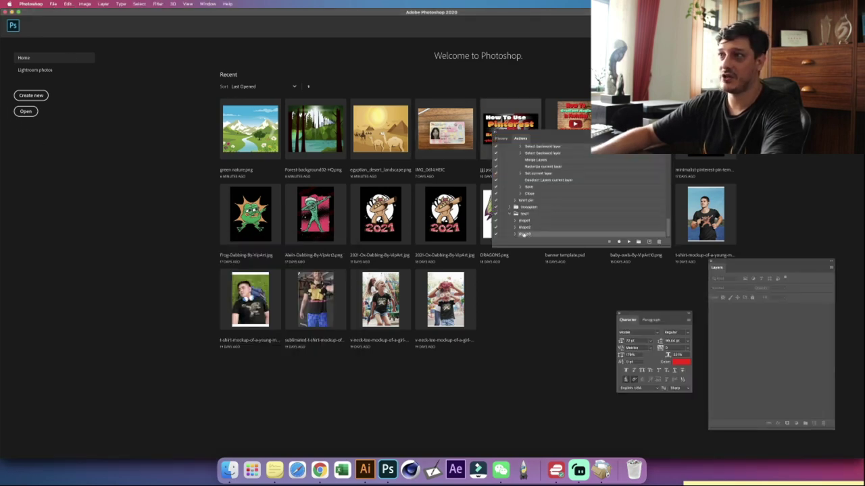
left_click(52, 5)
mouse_move(101, 150)
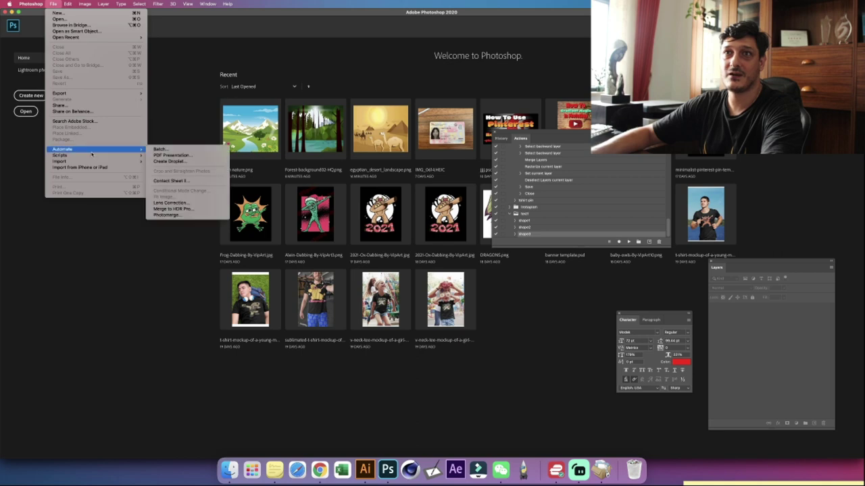
left_click(153, 149)
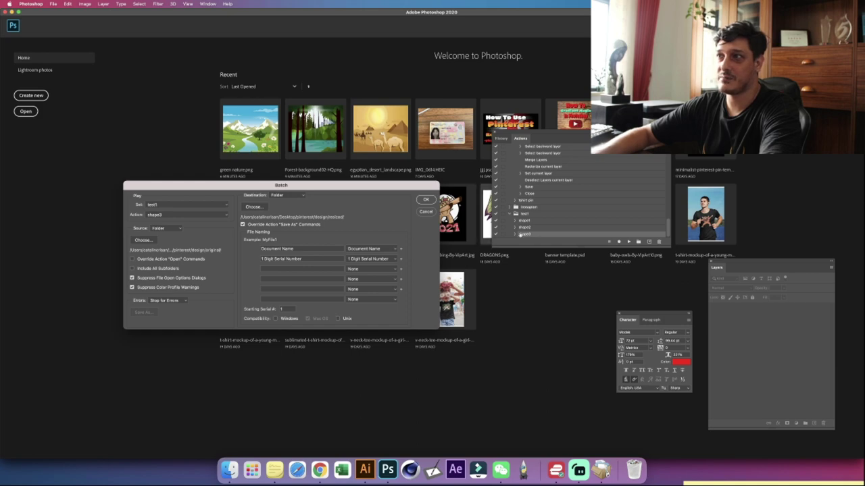
left_click(143, 241)
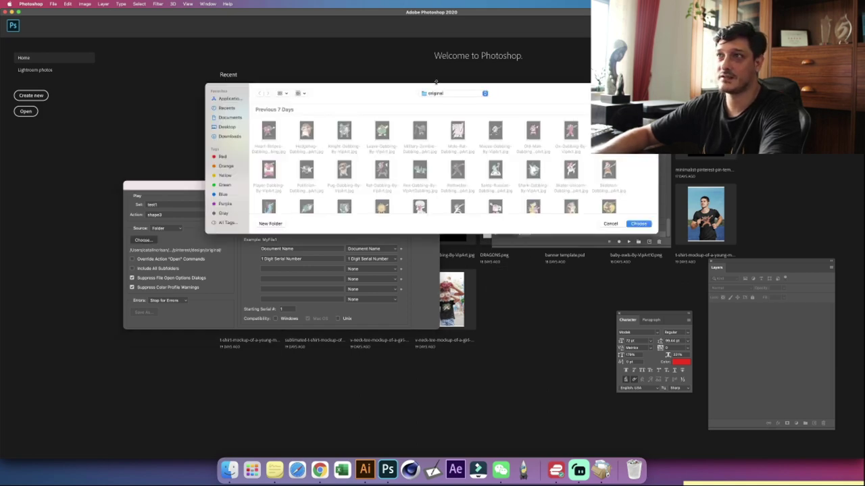
left_click(426, 93)
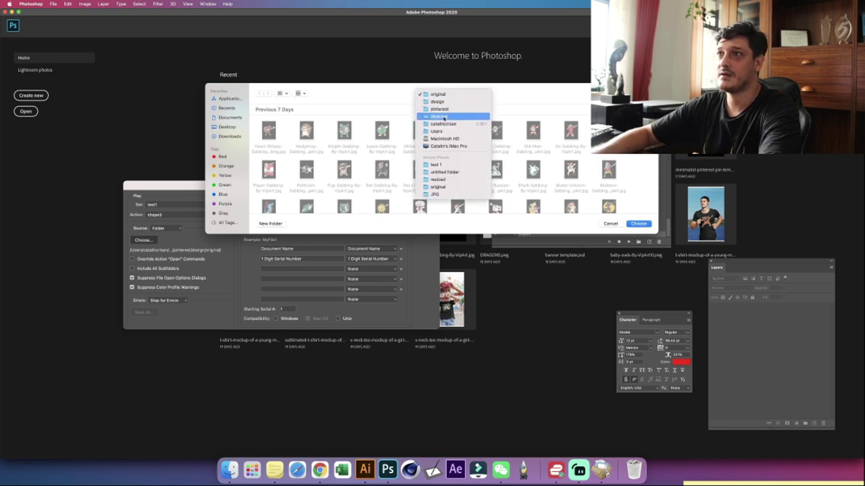
left_click(446, 172)
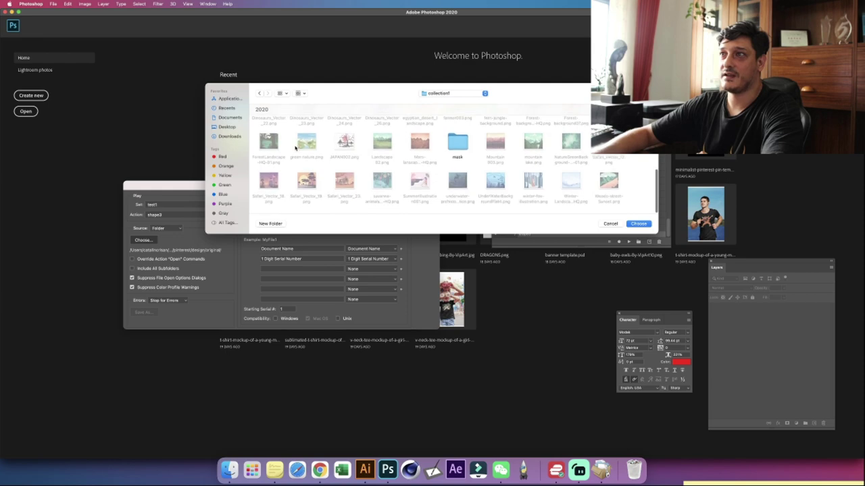
scroll(299, 148, "up", 5)
scroll(304, 148, "down", 5)
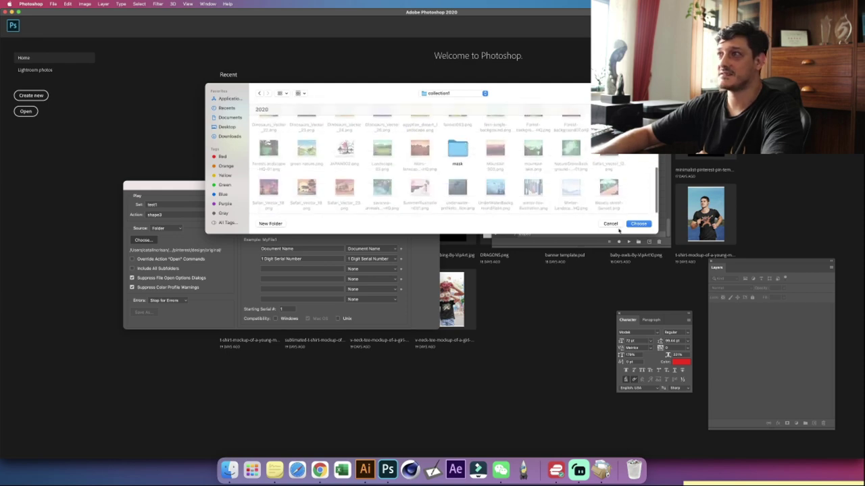
left_click(637, 224)
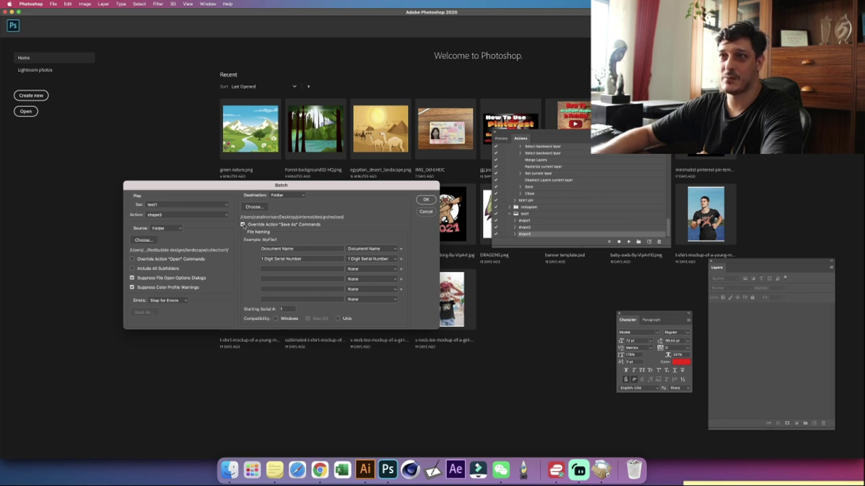
Step: Set the batch destination to the output folder inside test 1 on the Desktop
left_click(251, 207)
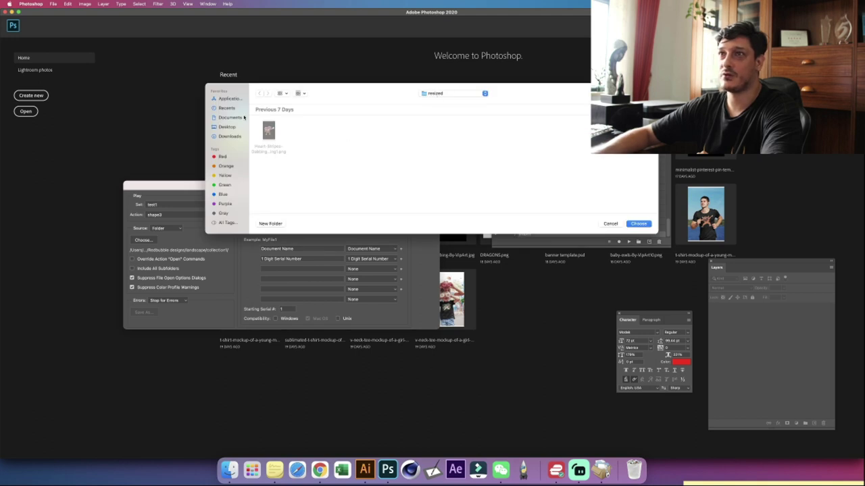
left_click(227, 127)
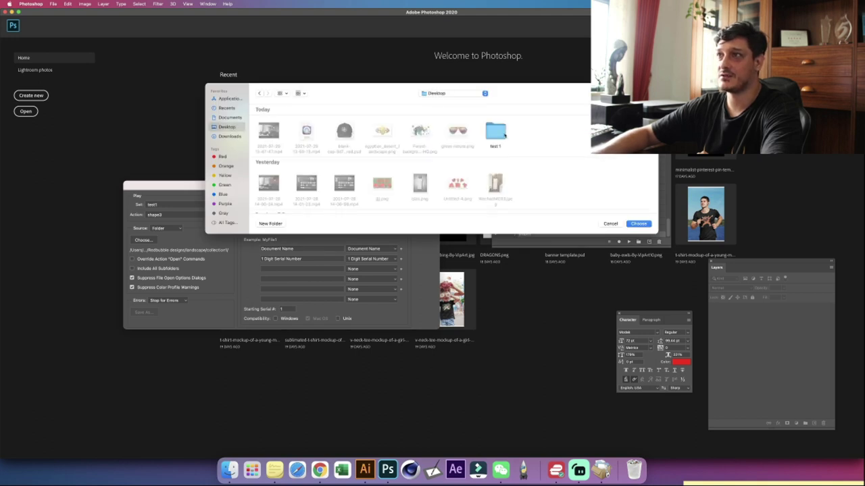
double_click(495, 132)
double_click(269, 132)
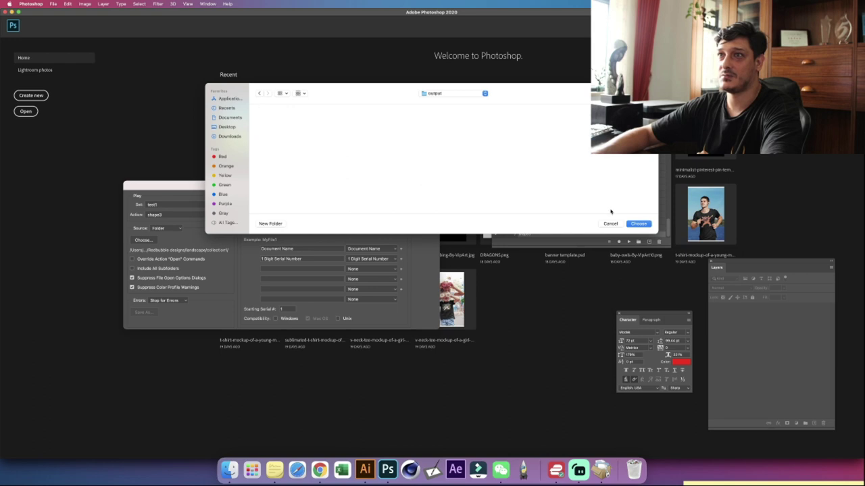
left_click(639, 224)
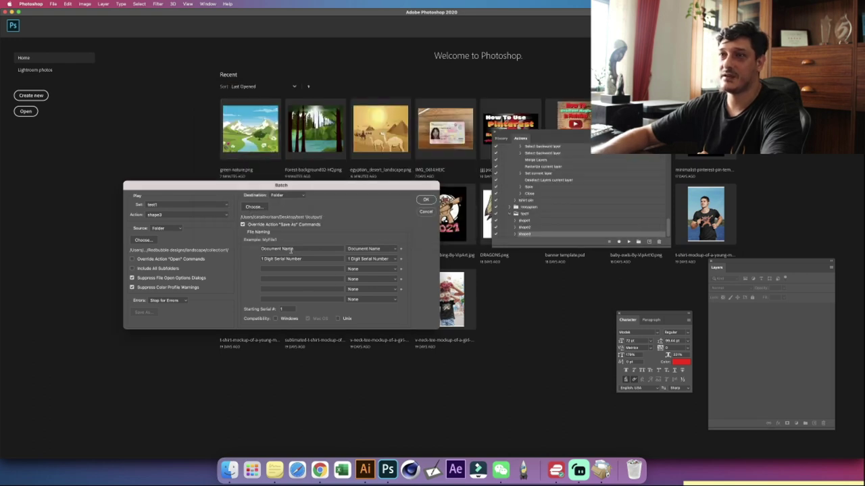
Step: Keep the batch file naming as Document Name followed by 1 Digit Serial Number, and run the batch
left_click(396, 249)
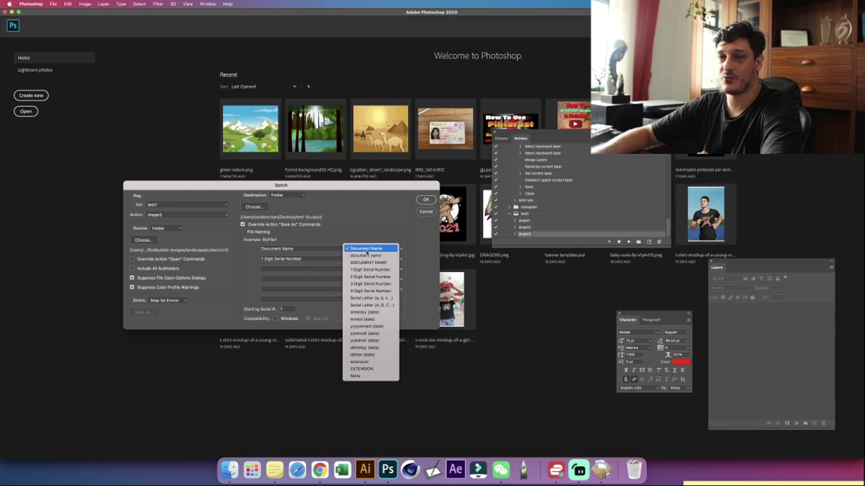
left_click(367, 249)
left_click(382, 262)
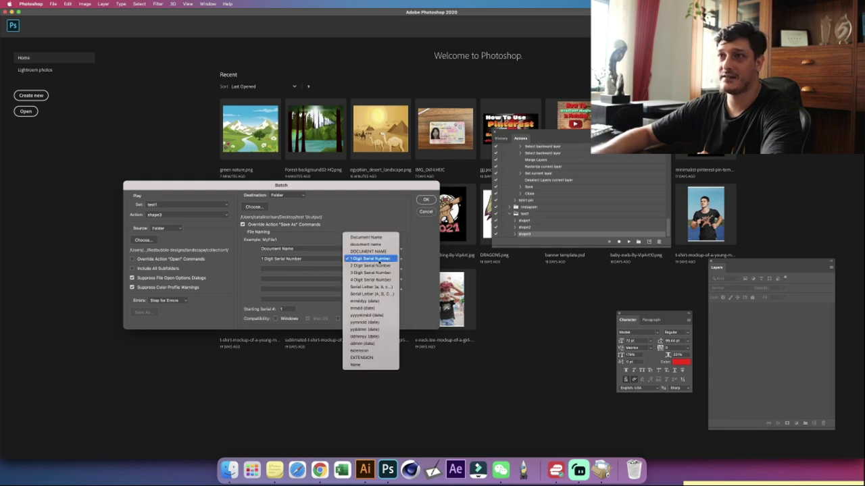
left_click(370, 260)
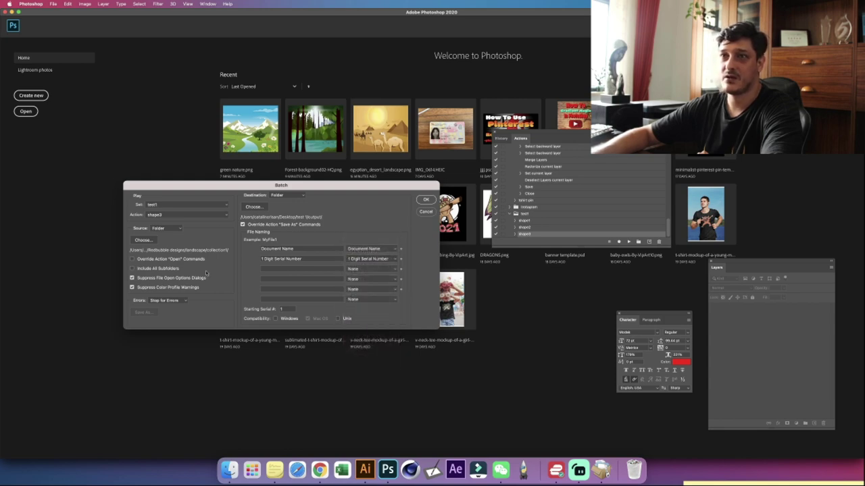
left_click(422, 201)
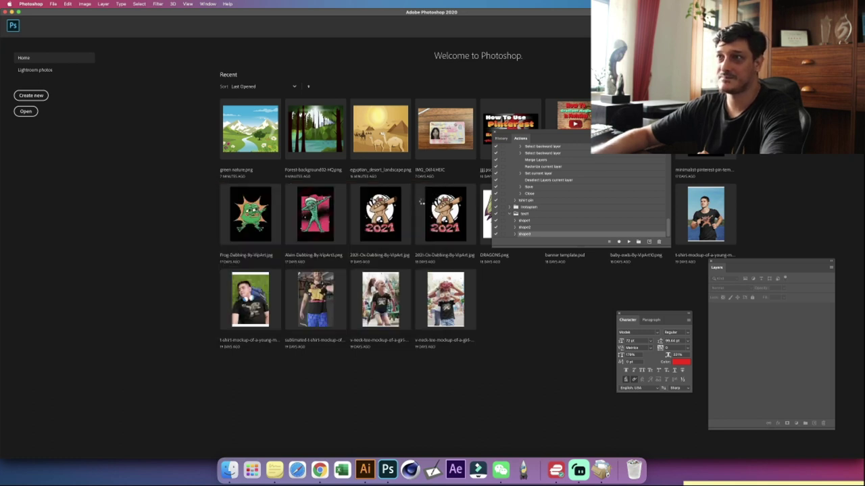
Step: Switch to Finder and check the generated sunglasses images in the output folder, selecting all files to see how many there are
left_click(229, 469)
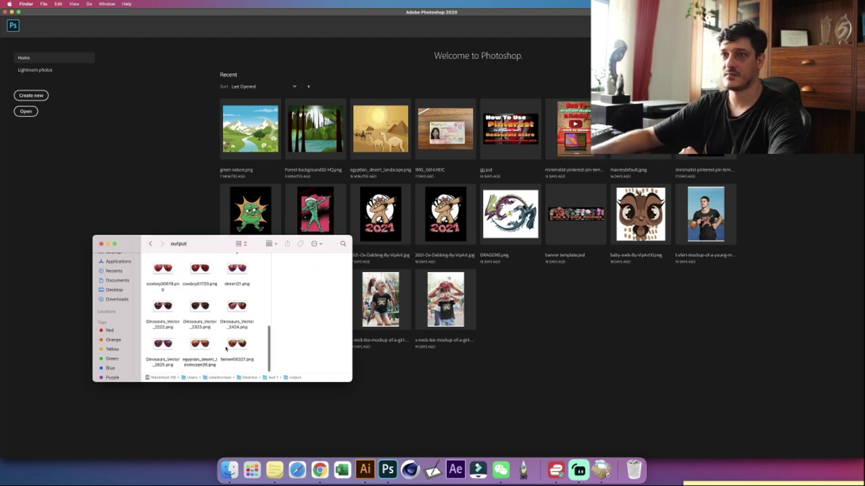
key("super+a")
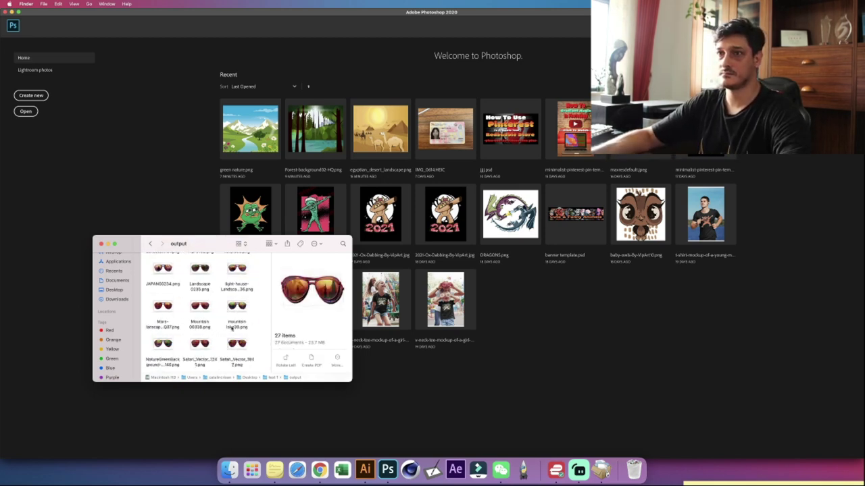
key("super+a")
key("super+bracketleft")
key("super+bracketright")
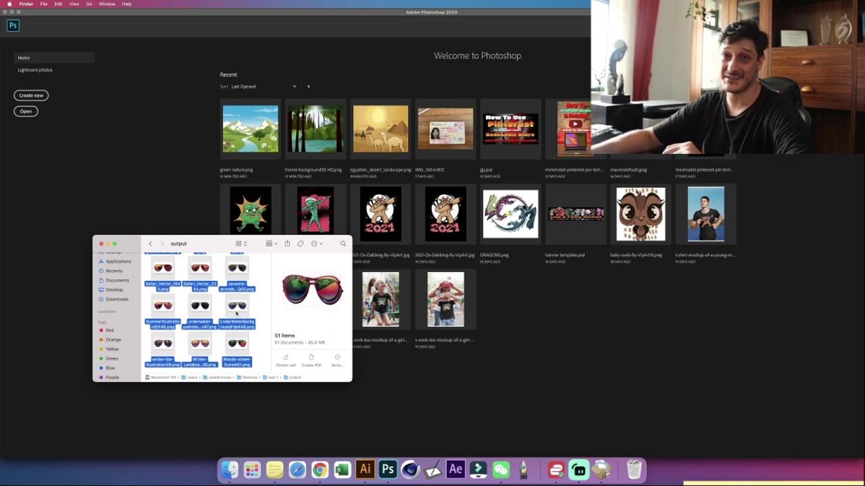
scroll(258, 305, "up", 2)
left_click(257, 306)
scroll(223, 311, "up", 5)
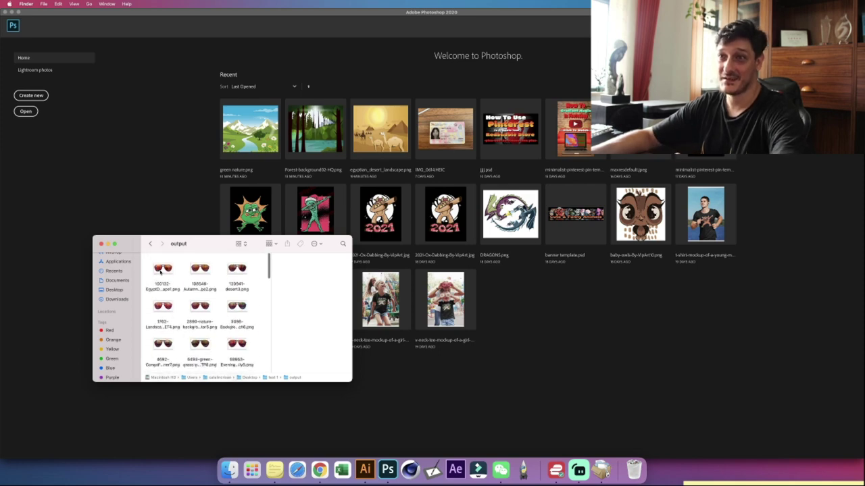
Step: Preview 100132-EgyptDesertLandscape1.png and 120941-desert3.png from the output folder, closing each after viewing
double_click(169, 282)
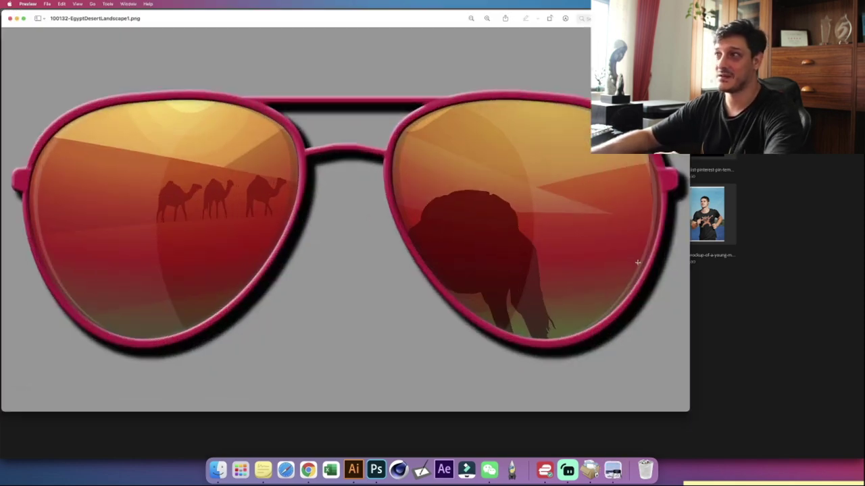
left_click(10, 18)
left_click_drag(237, 268, 235, 267)
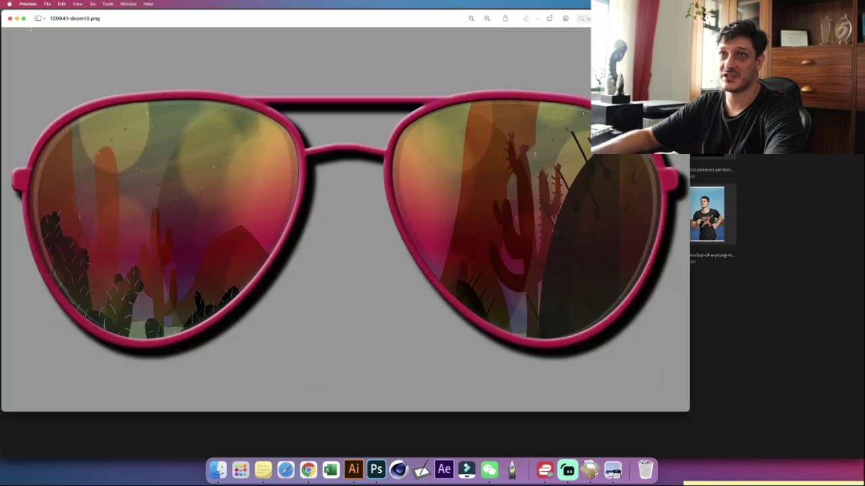
left_click(9, 18)
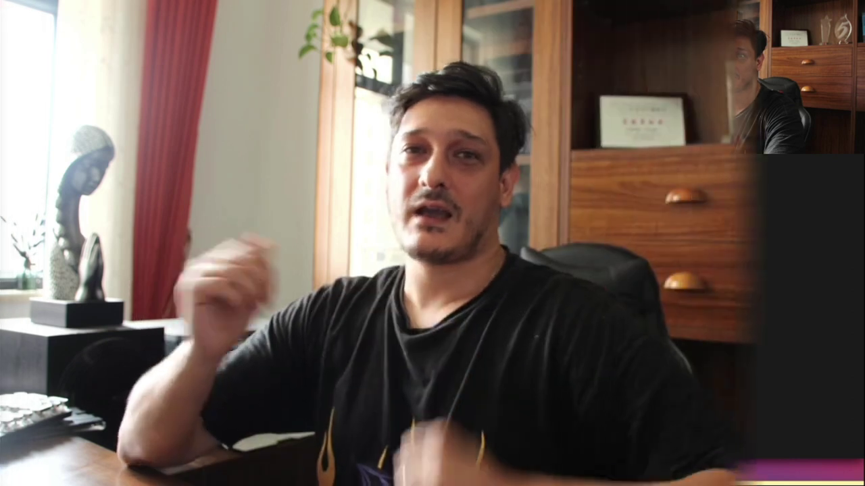